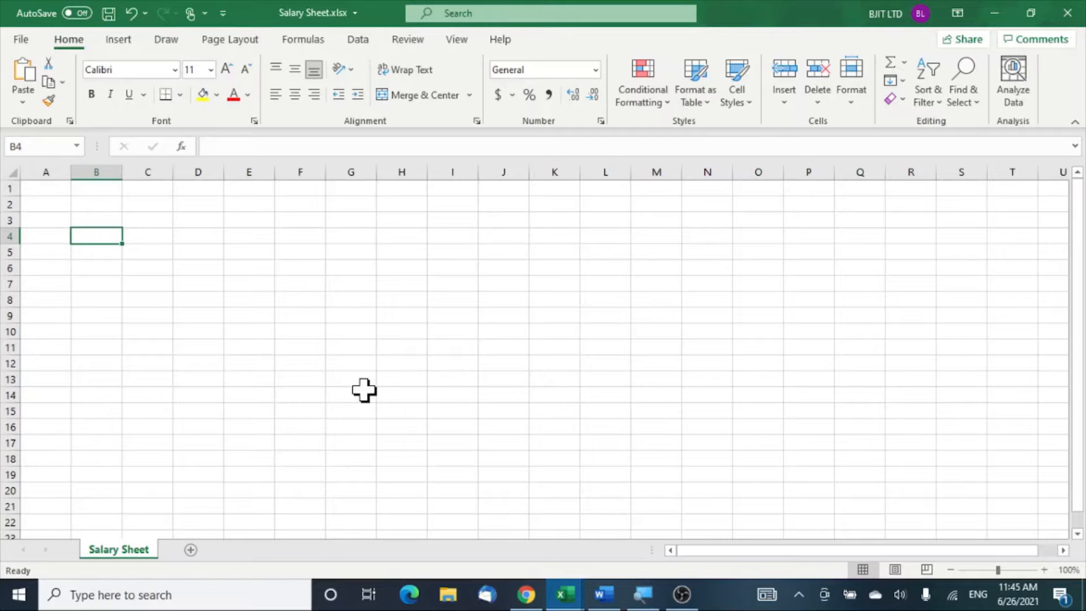
Enter the column headings SL, ID and Name in cells A4 to C4
scroll(371, 388, up, 5)
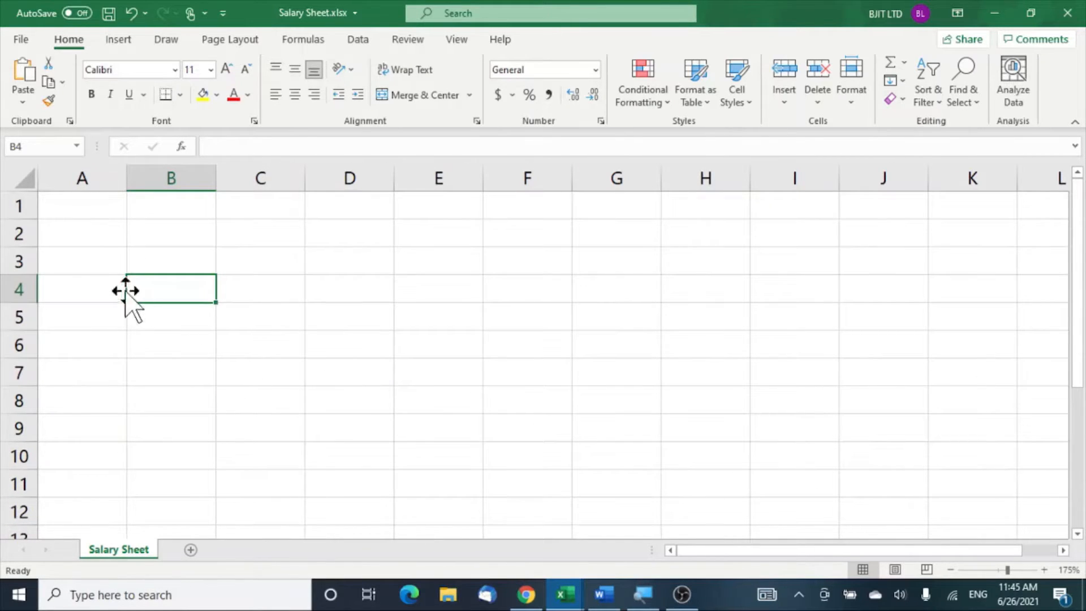
click(92, 281)
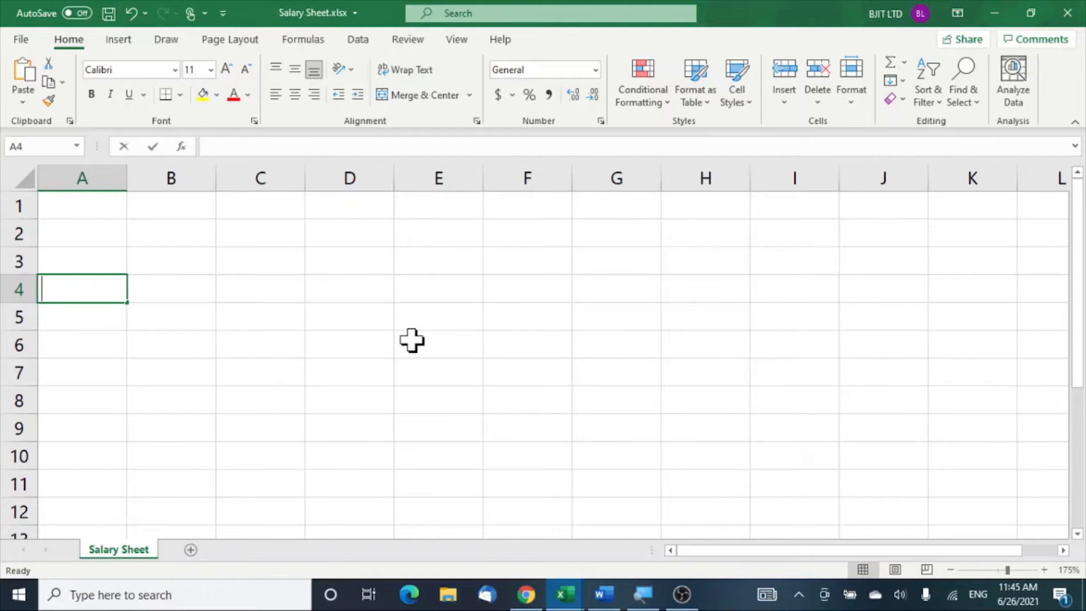
text(SL)
key(Tab)
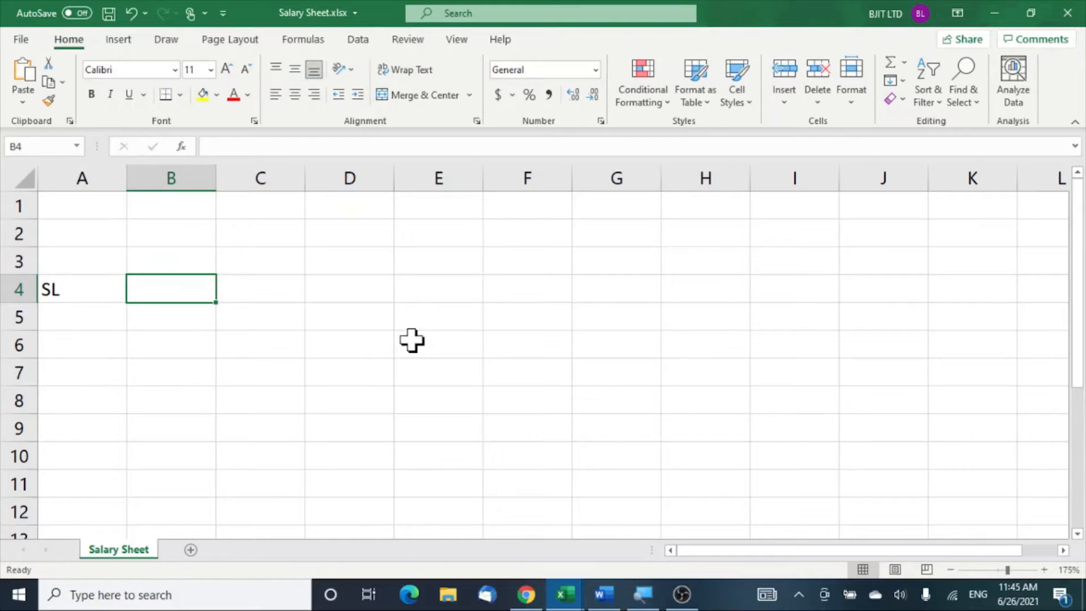
text(i)
text(ID)
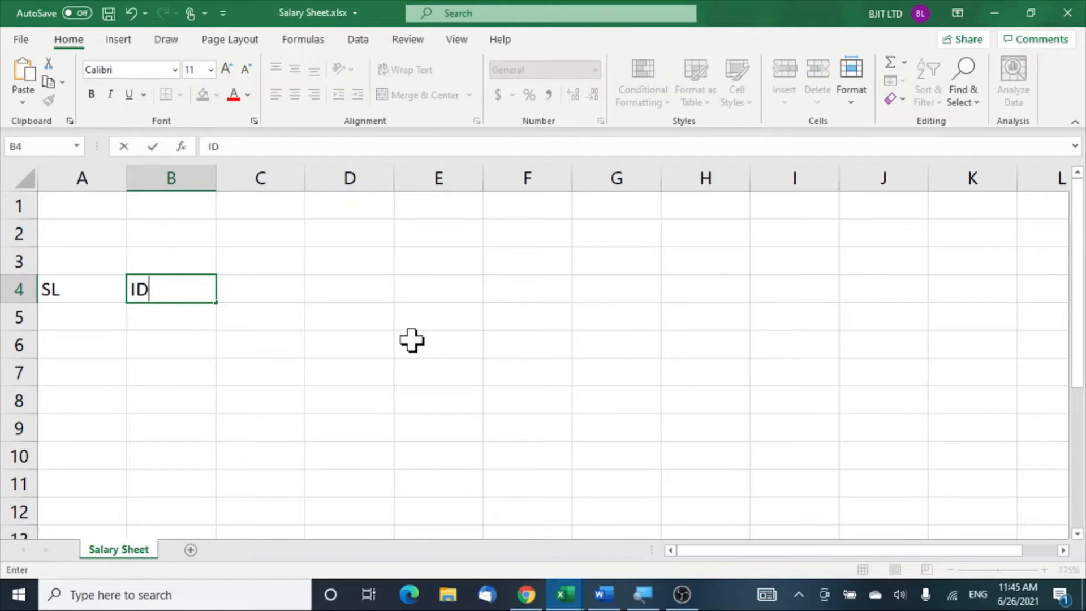
key(Tab)
text(Name)
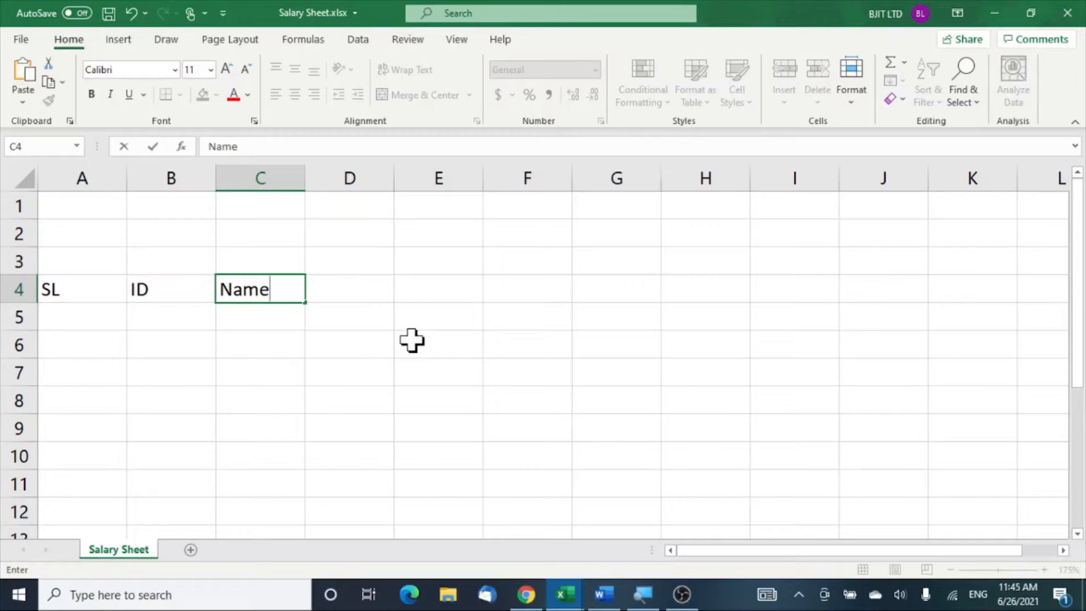
key(Tab)
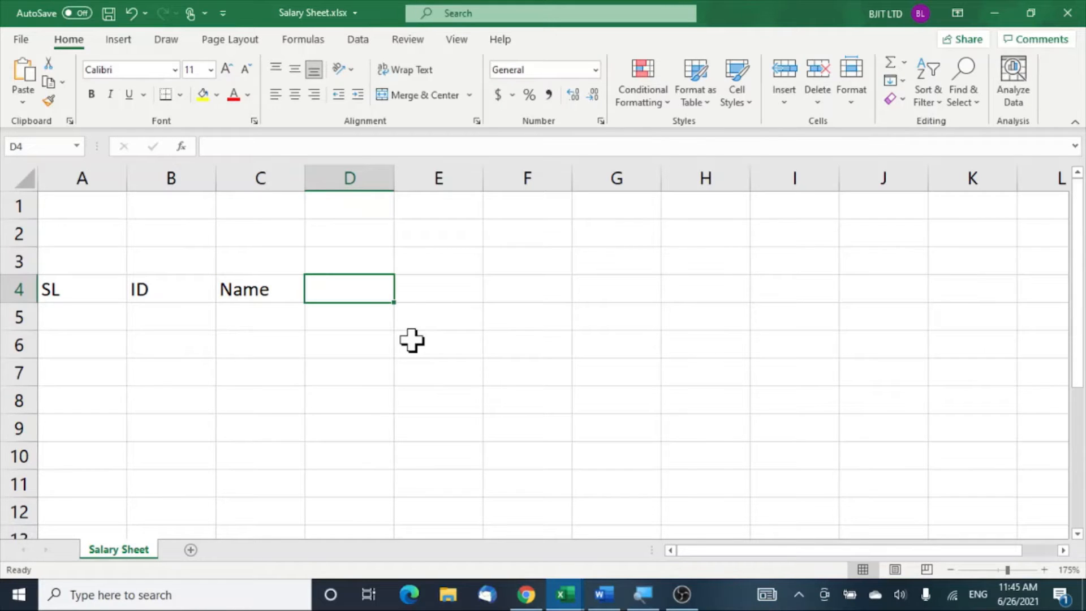
Add the headings Basic in D4 and House Rent in E4
text(Bs)
key(BackSpace)
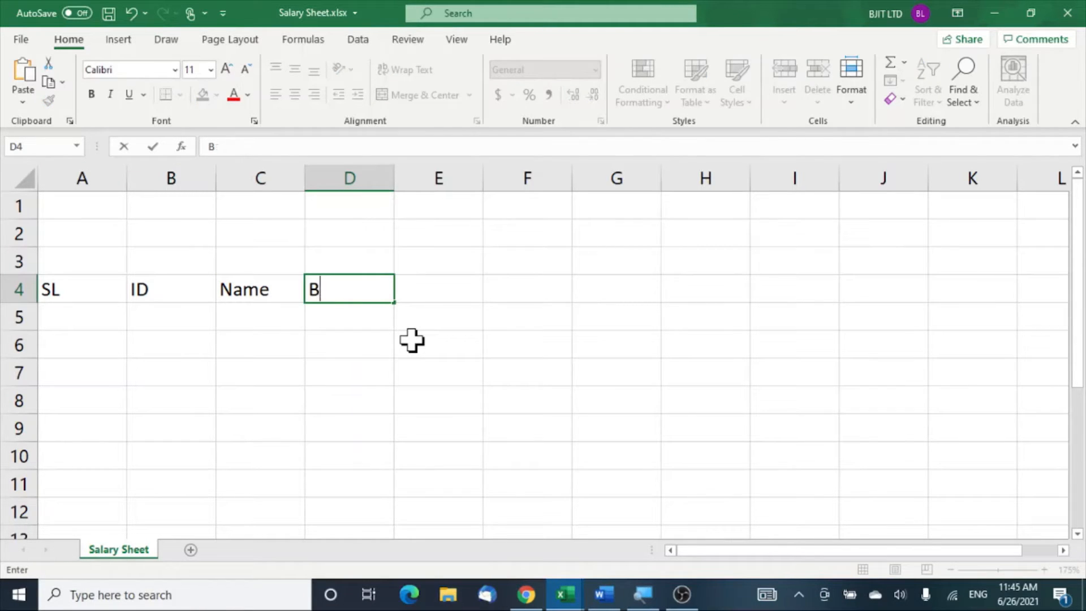
text(as)
key(BackSpace)
text(ic)
key(Tab)
text(Ho)
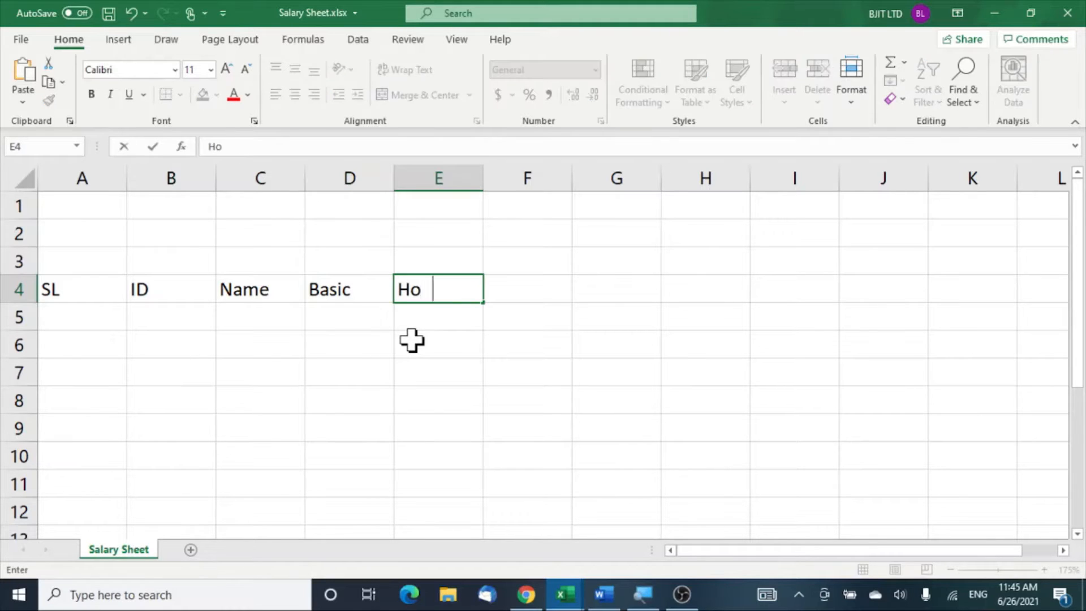
text(use Te)
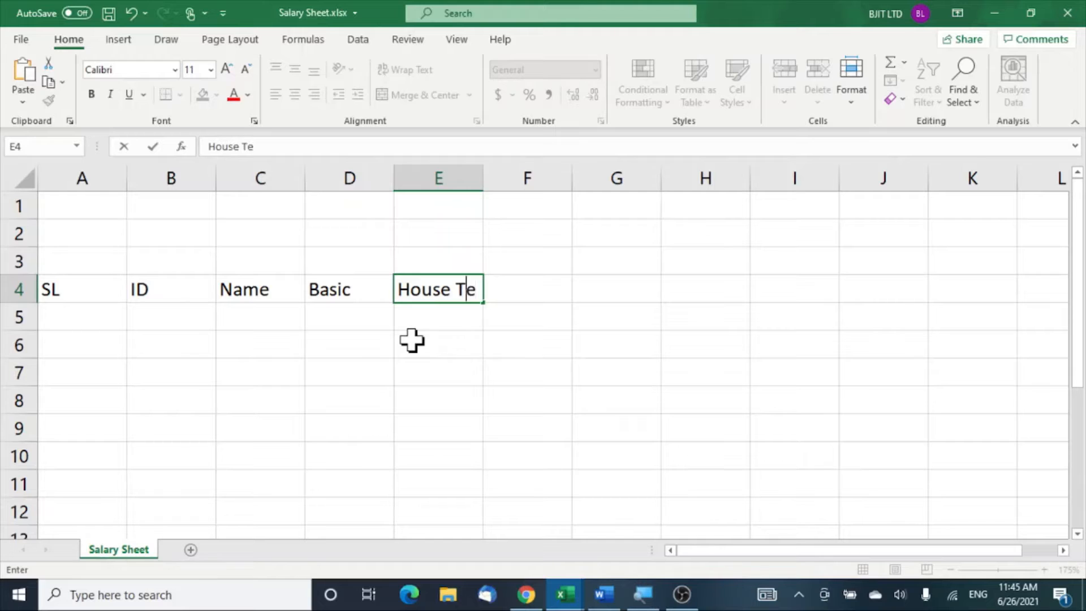
key(BackSpace)
key(BackSpace)
text(Ren)
key(Tab)
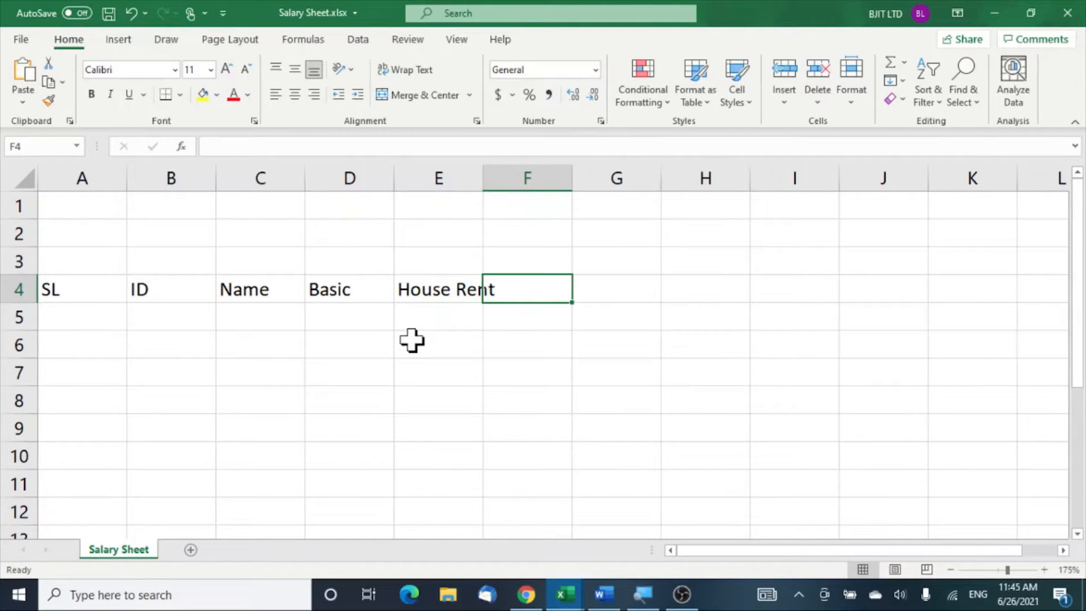
Add the headings Medical, Transport and Gross Salary in cells F4 to H4
text(Medical)
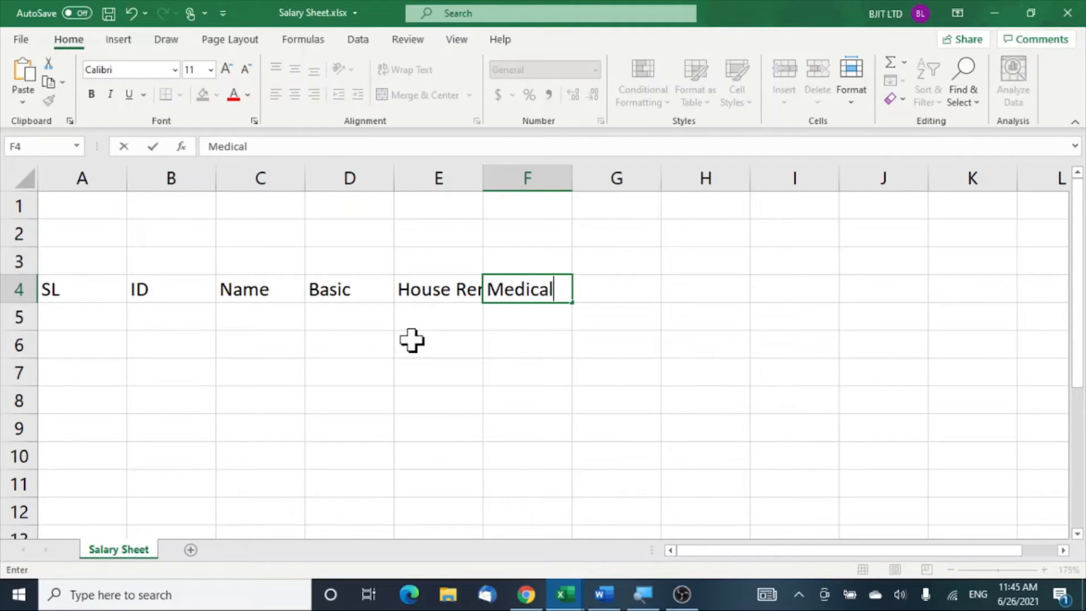
key(Tab)
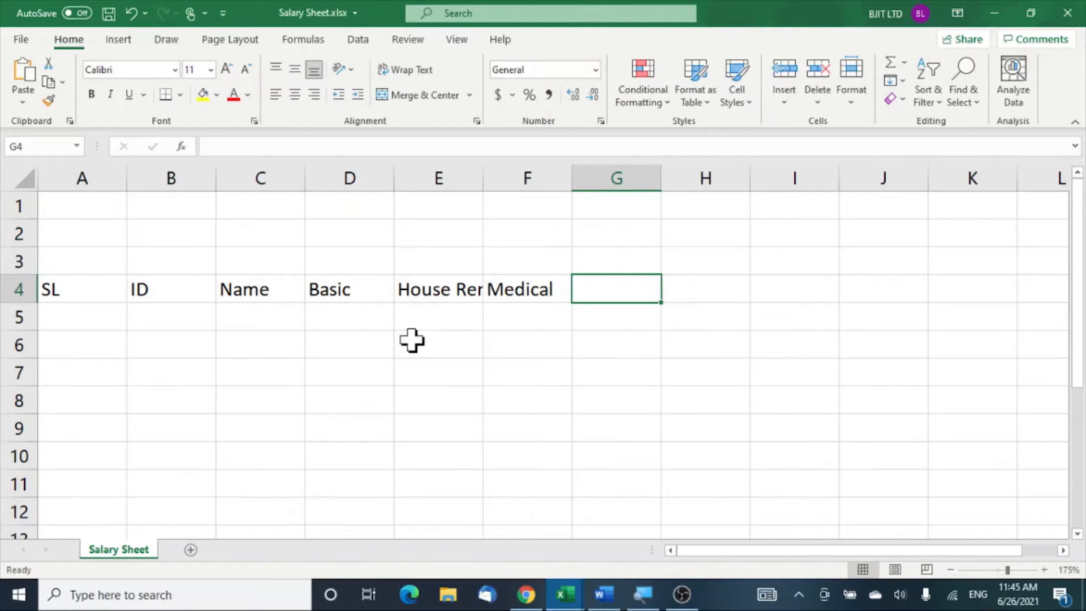
text(Taansport)
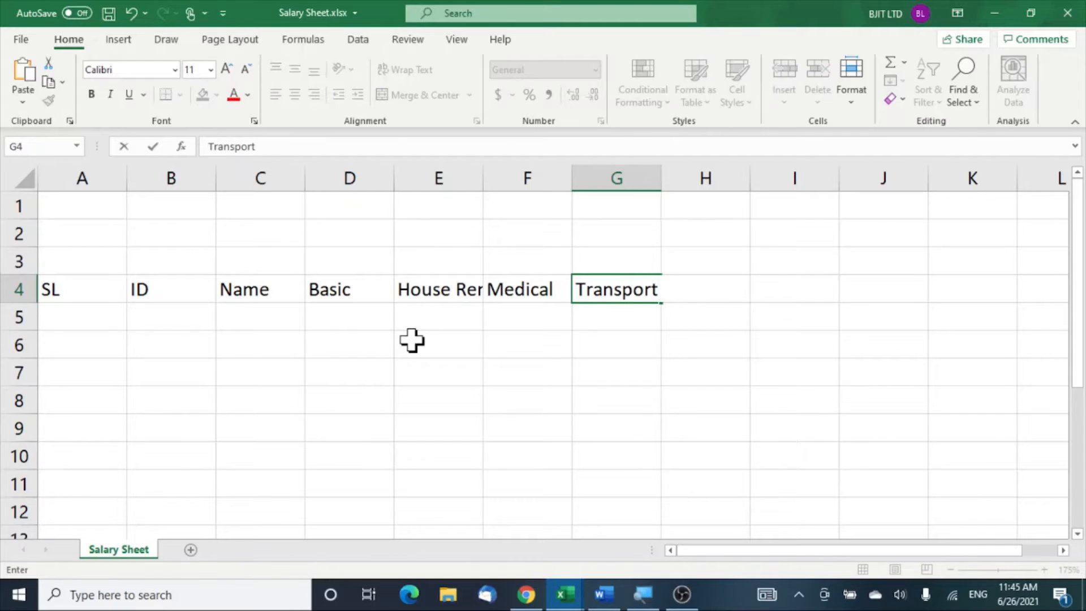
key(Tab)
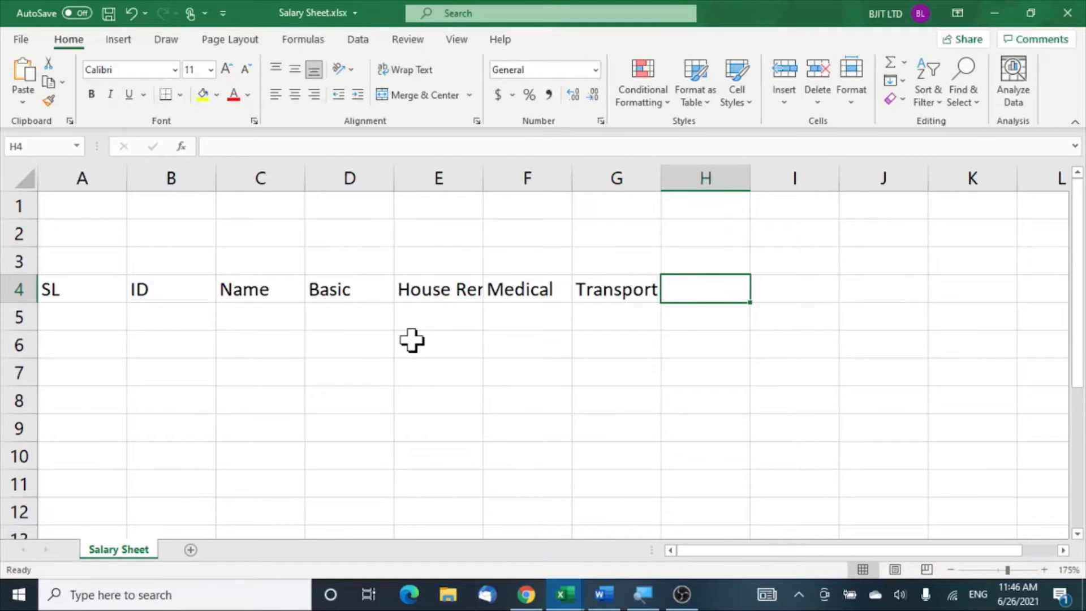
text(Gr)
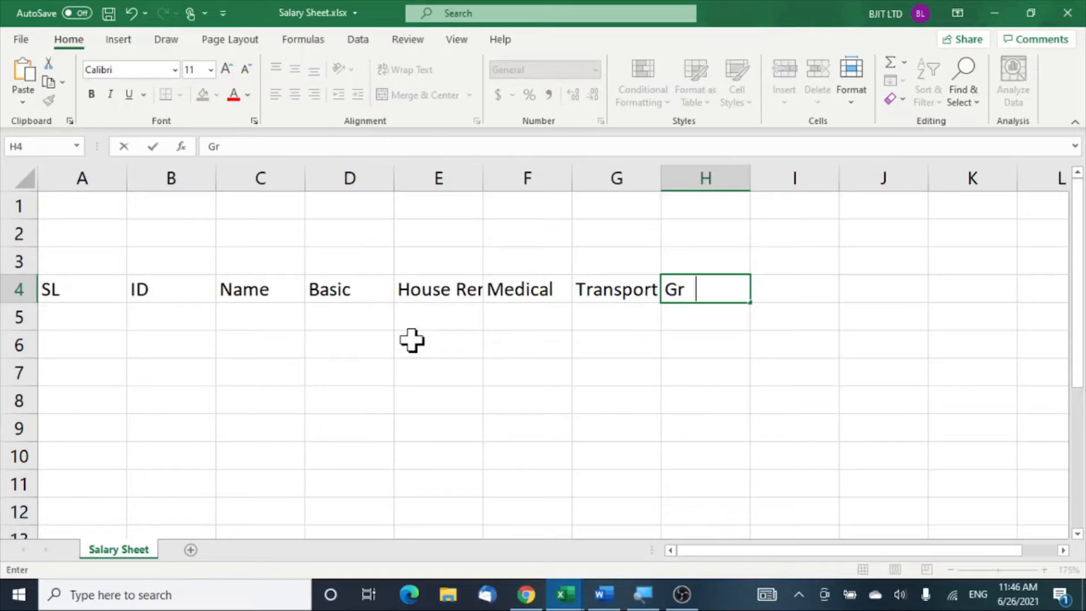
text(oss Sa)
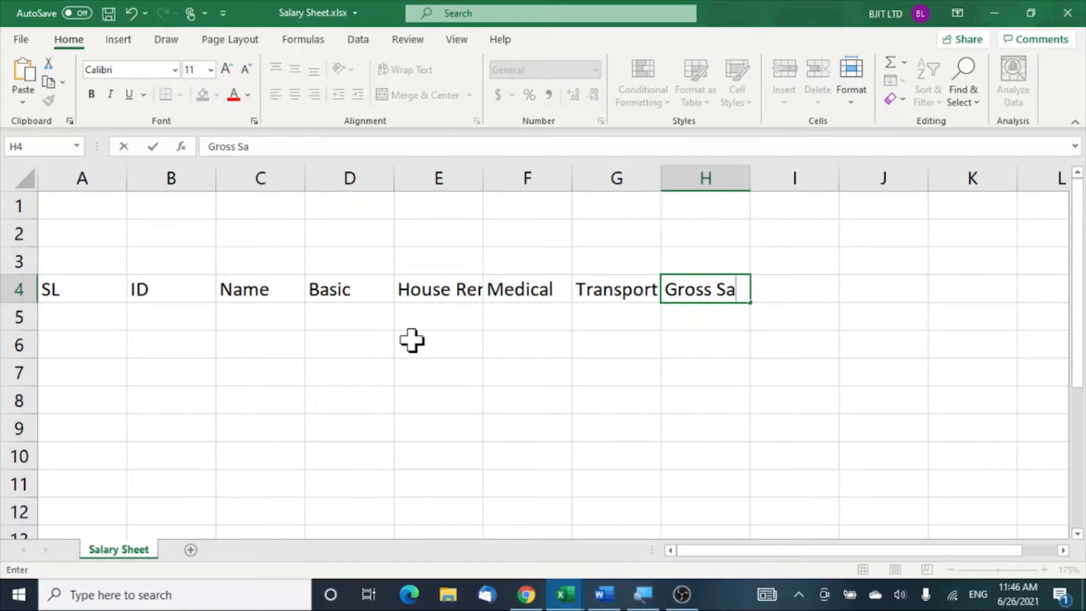
text(lary)
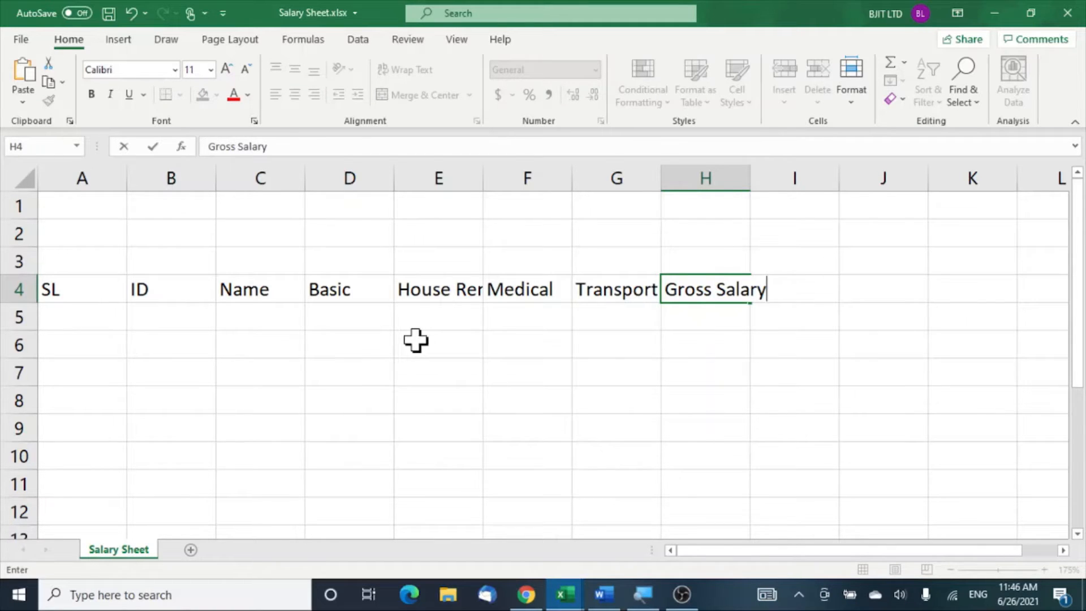
click(668, 390)
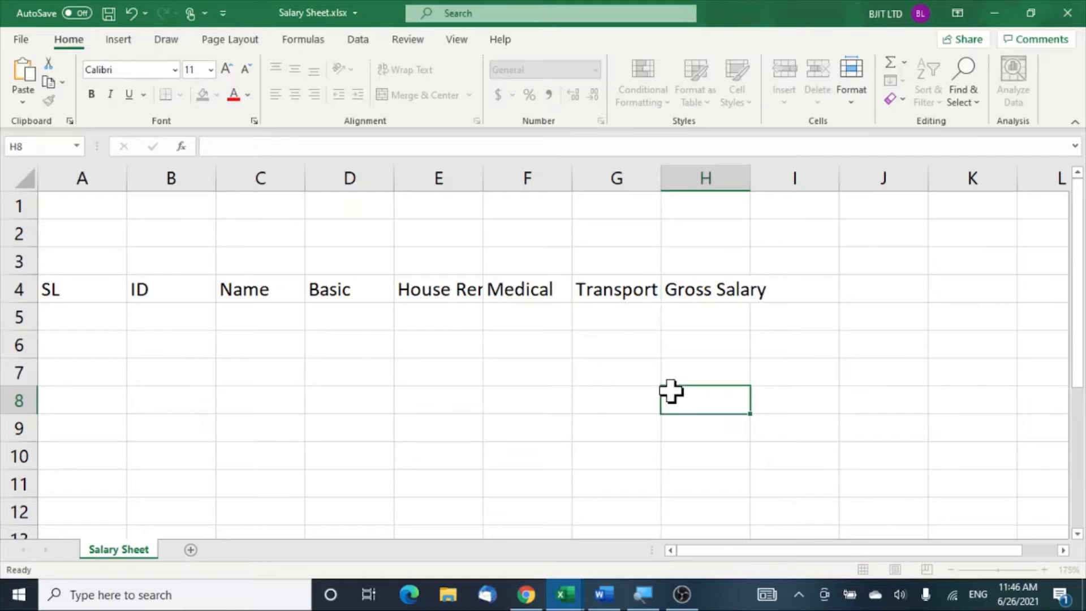
Add the deduction headings PF in I4 and Tax in J4
click(794, 289)
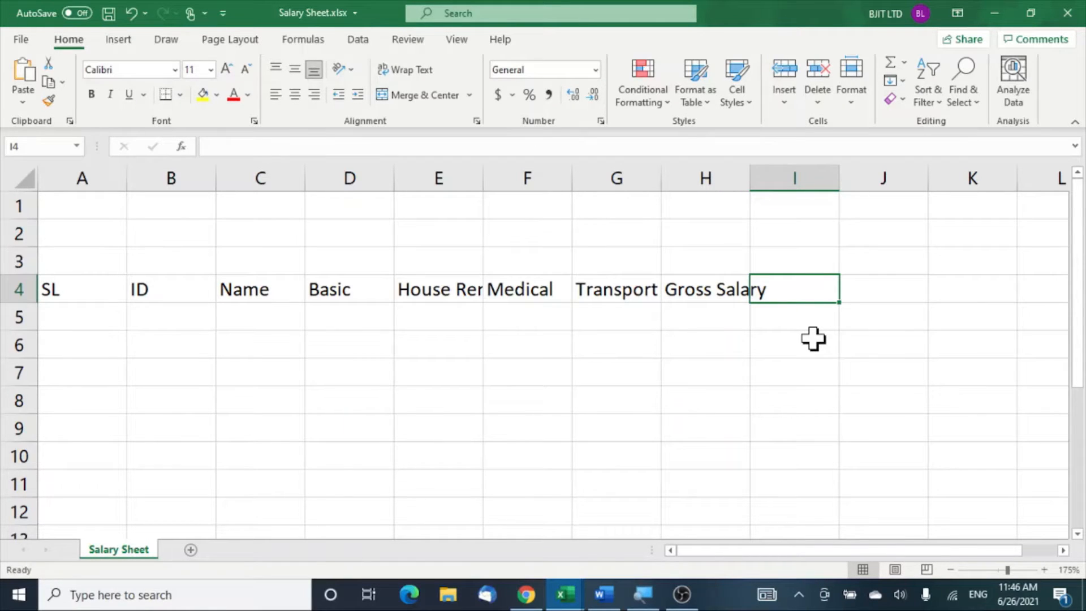
text(P)
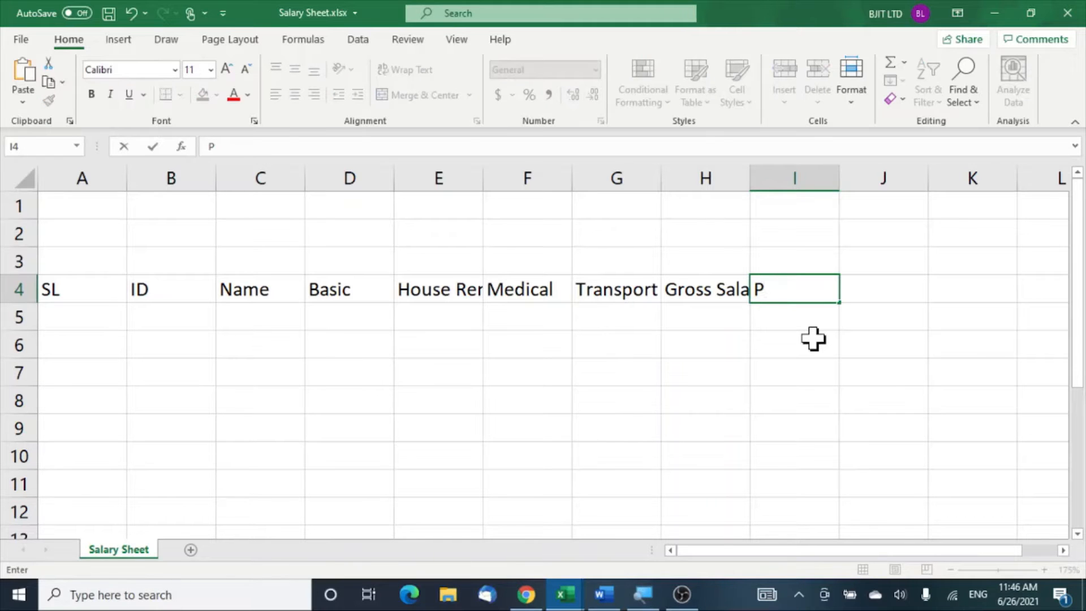
text(F)
key(Tab)
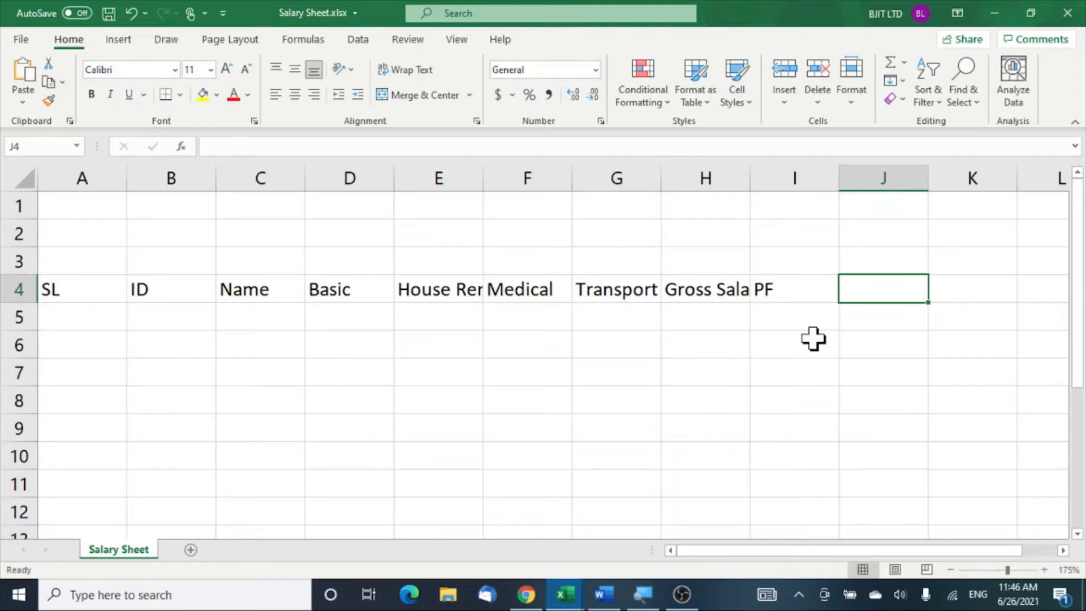
text(t)
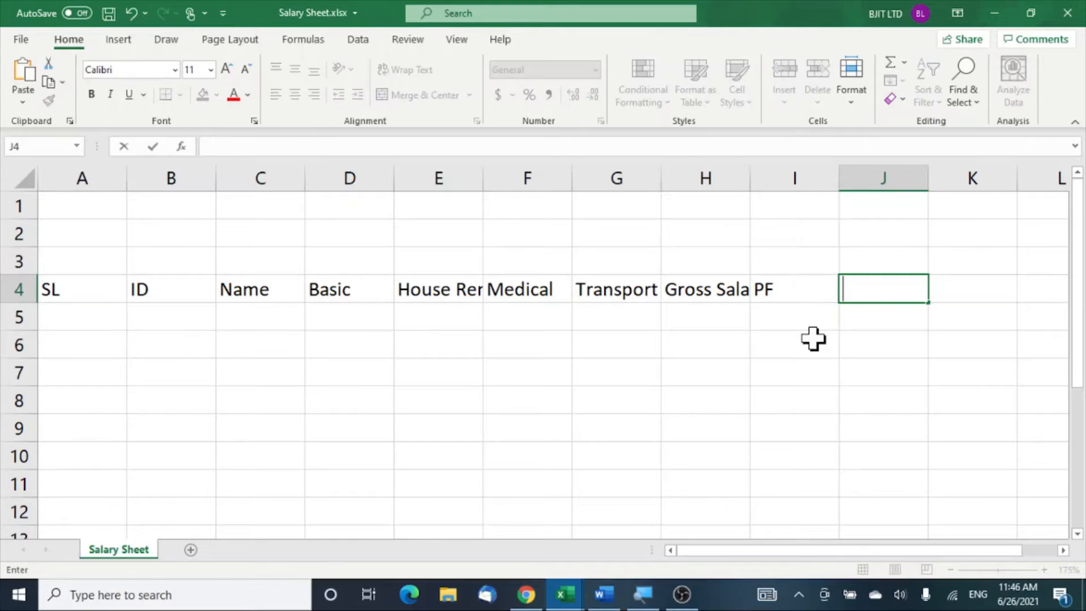
text(TAX)
key(BackSpace)
key(BackSpace)
text(A)
key(BackSpace)
text(ax)
key(Tab)
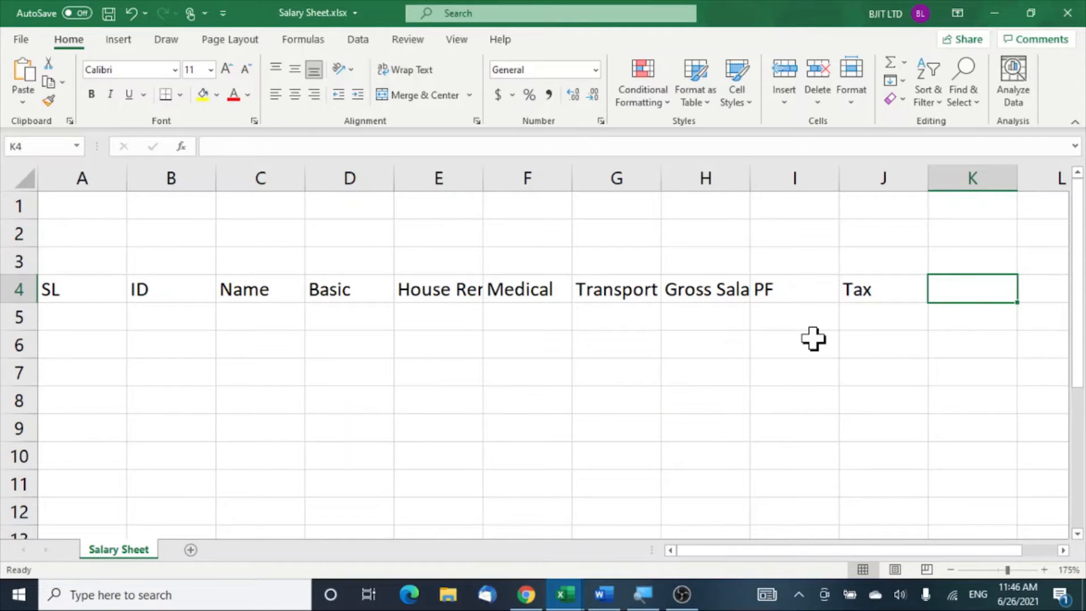
Add the final heading Net Salary in K4
text(Net Sa)
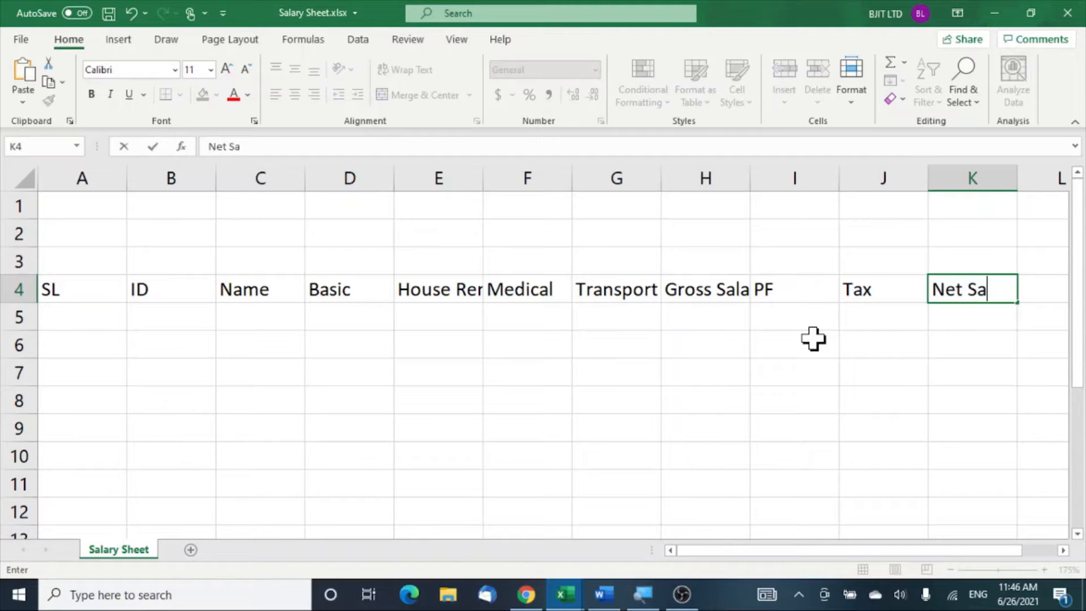
text(lary)
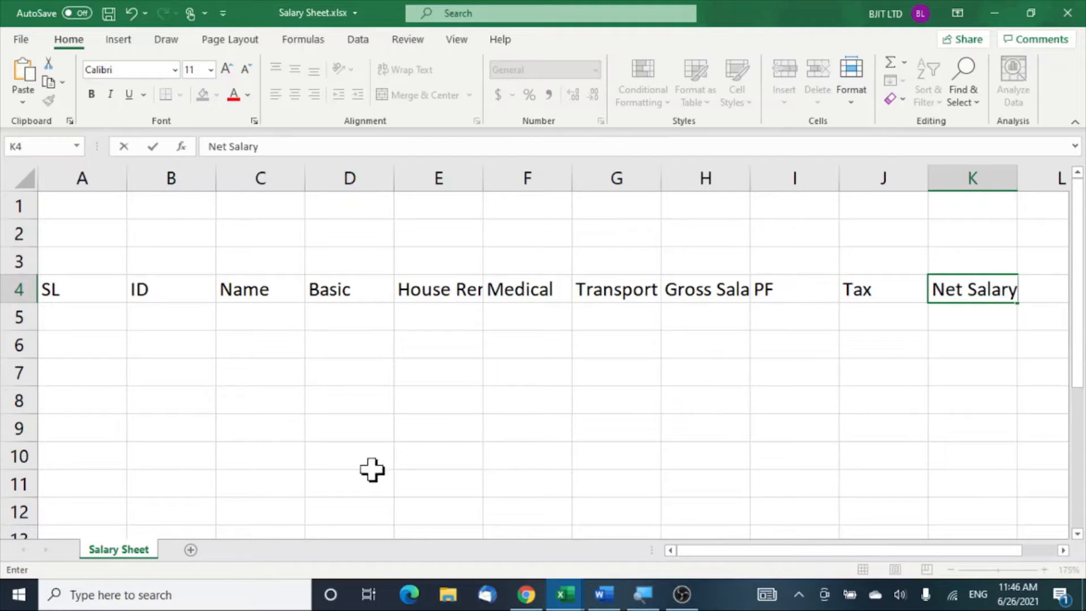
click(286, 396)
Narrow the SL and ID columns and autofit the House Rent, Gross Salary and Net Salary columns to their headings
drag(124, 175, 82, 177)
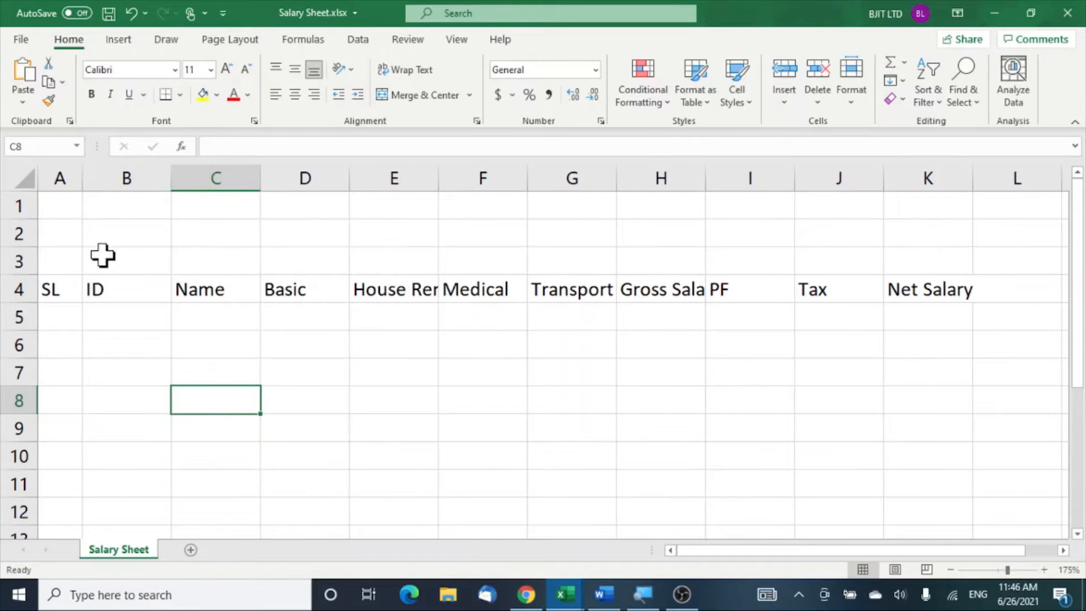
drag(172, 182, 141, 185)
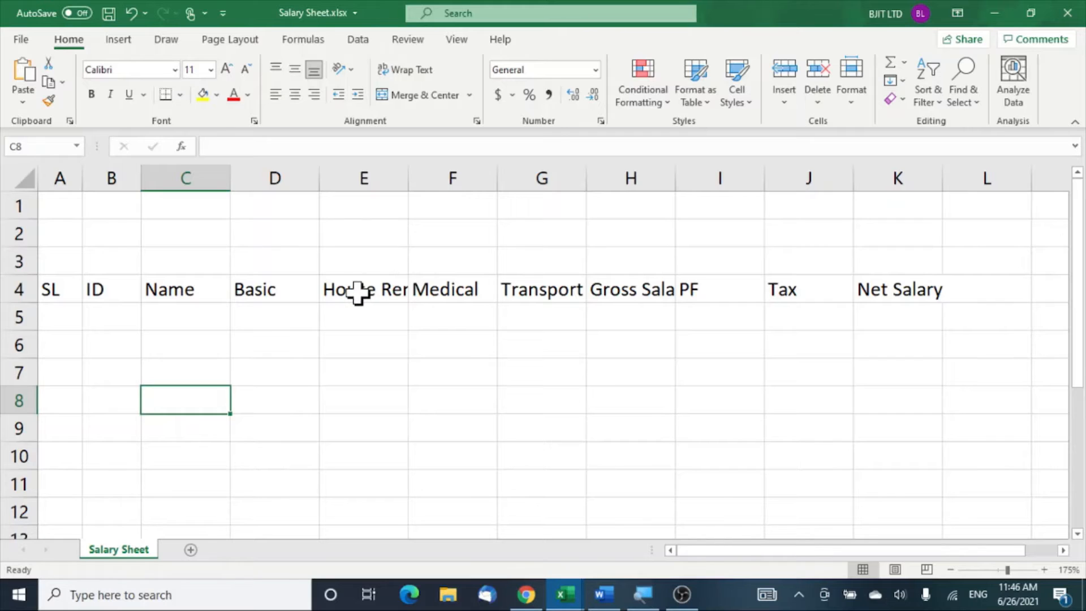
double_click(408, 172)
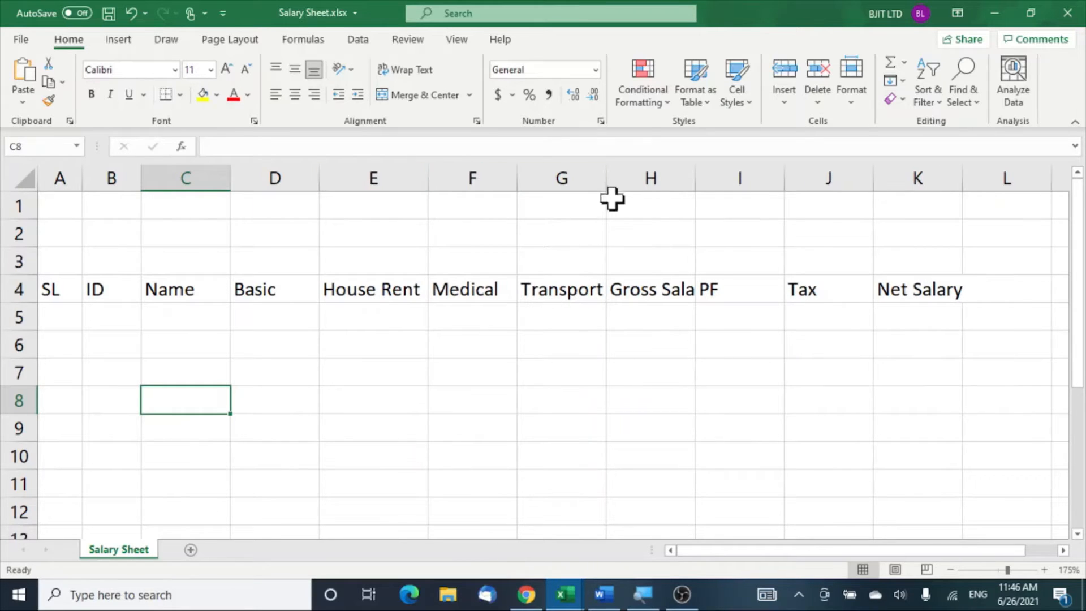
double_click(694, 175)
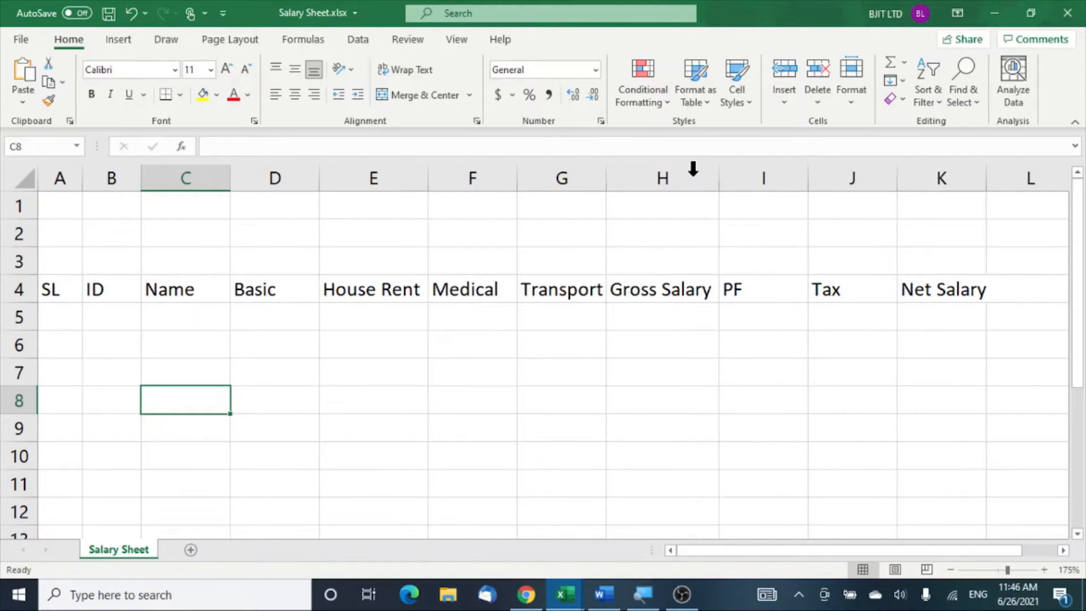
click(834, 427)
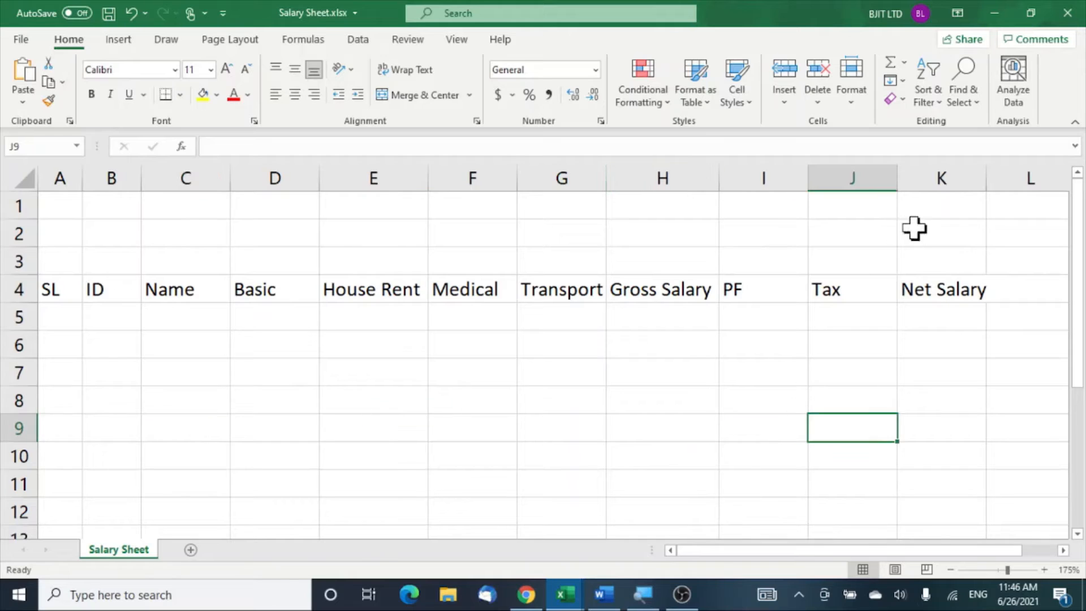
double_click(986, 176)
click(424, 432)
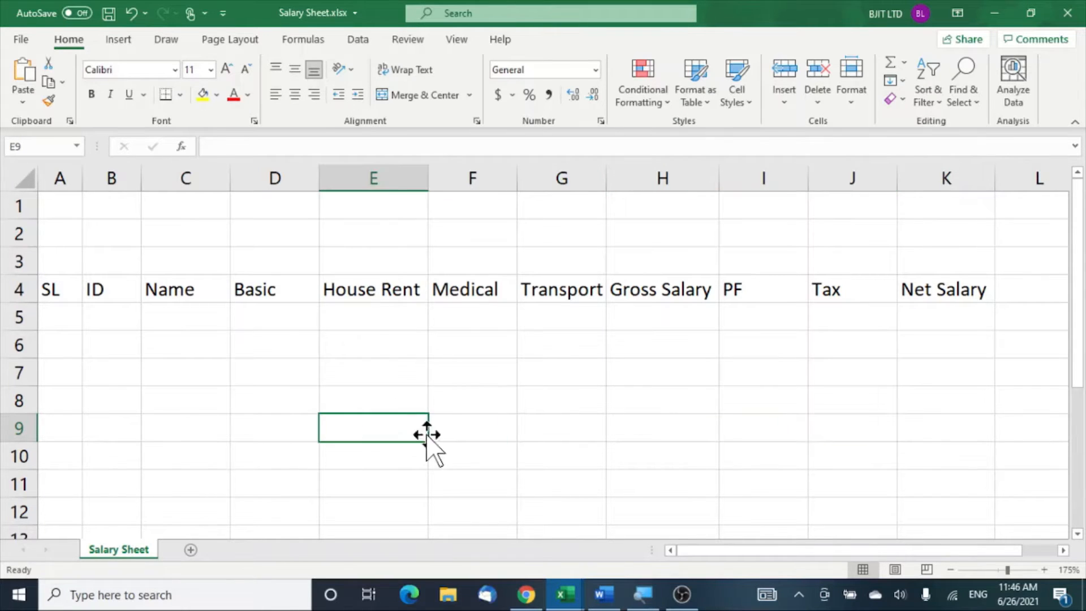
Autofit the Basic column to its heading and narrow the PF column
double_click(317, 176)
click(456, 439)
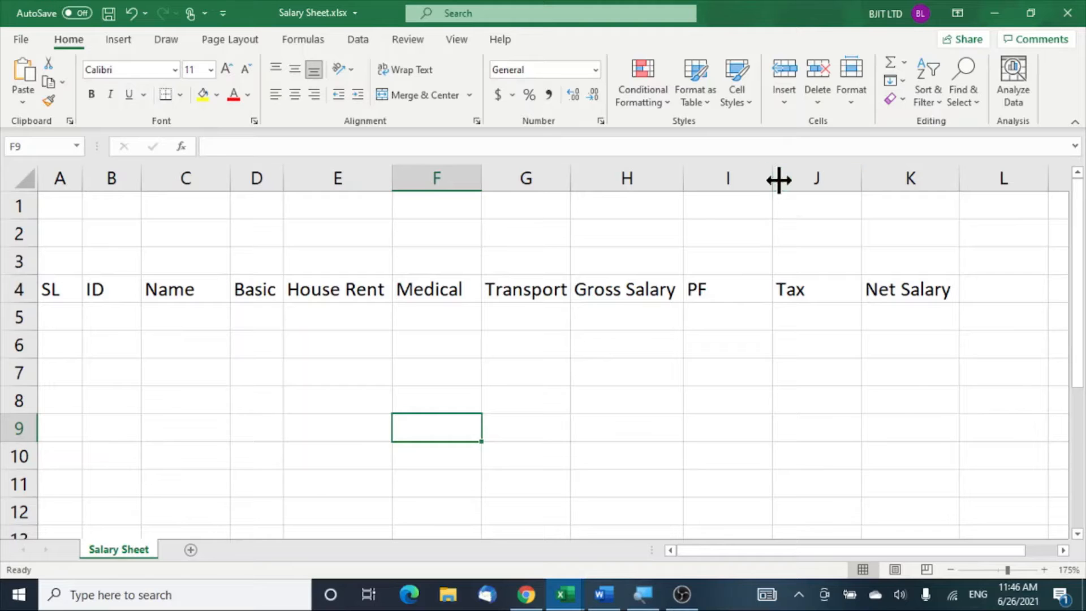
drag(779, 180, 743, 179)
key(Right)
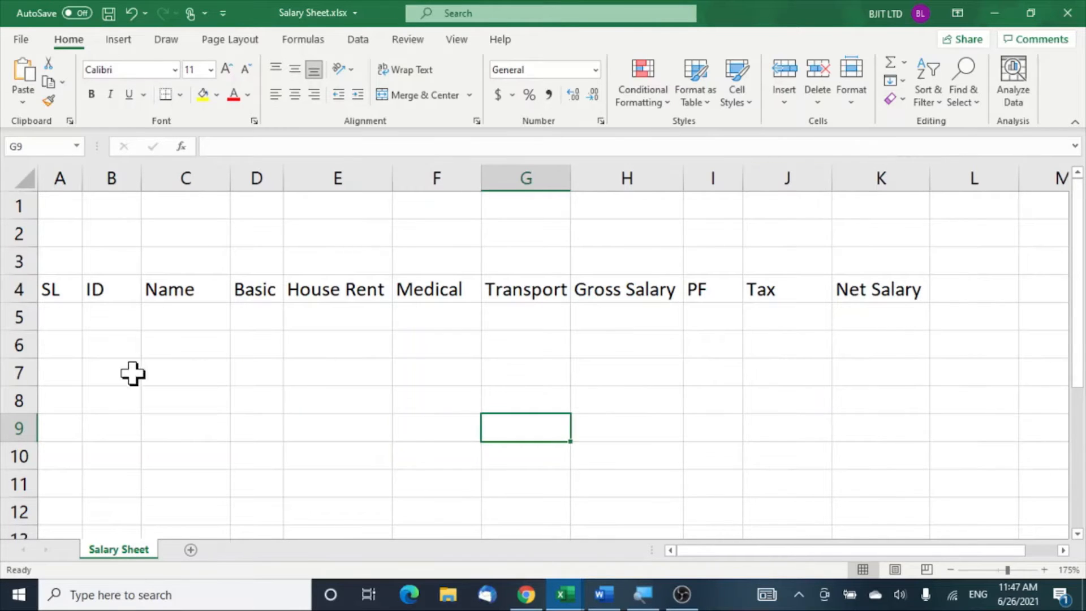
Enter 1 as the first serial number in cell A5 under SL
click(68, 315)
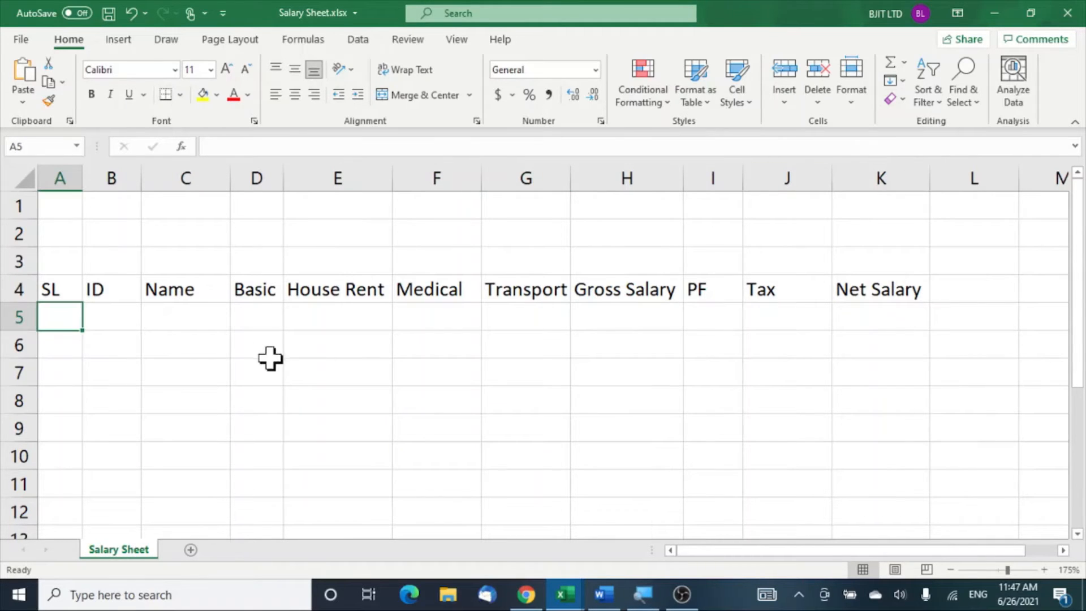
text(1)
key(Return)
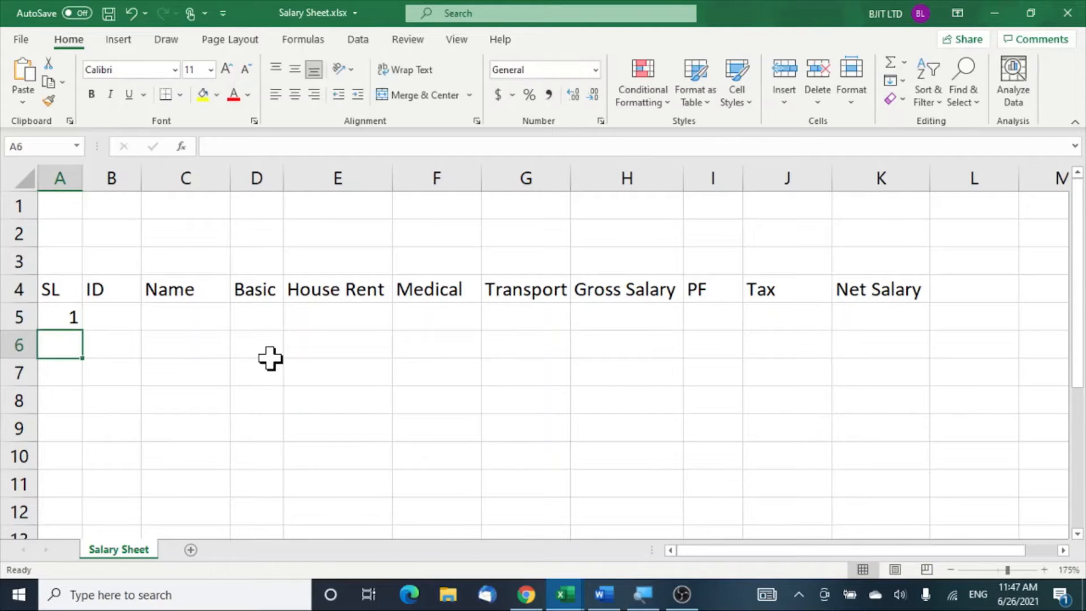
Enter 2 as the second serial number in A6 and extend the number series down to 5 in A9
text(2)
click(271, 361)
drag(51, 308, 78, 371)
drag(65, 319, 77, 433)
click(239, 406)
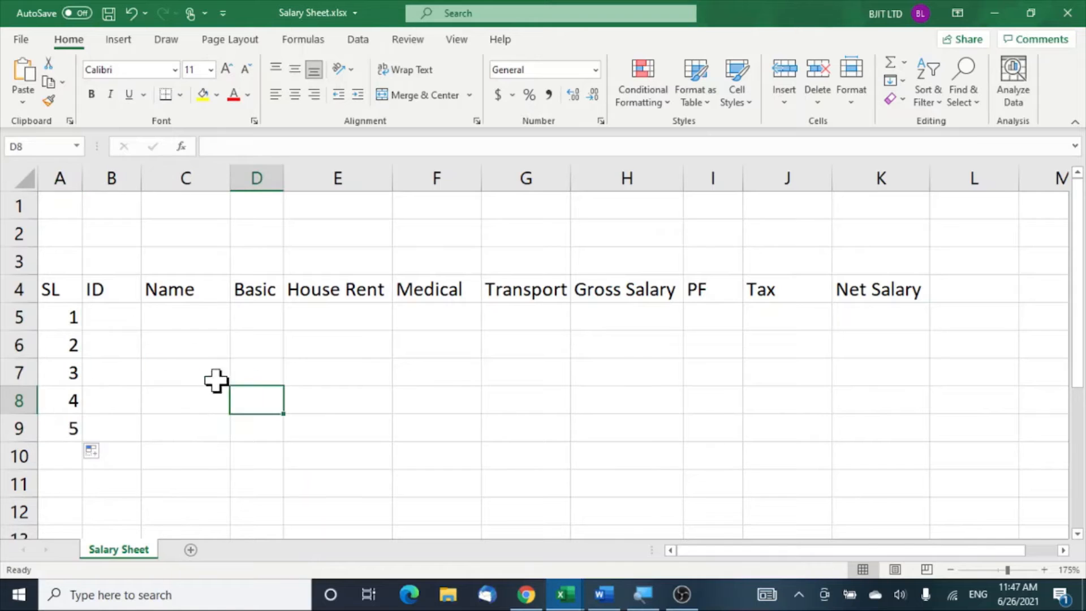
Enter two consecutive employee ID numbers in B5 and B6, and extend the series down to B9
click(136, 314)
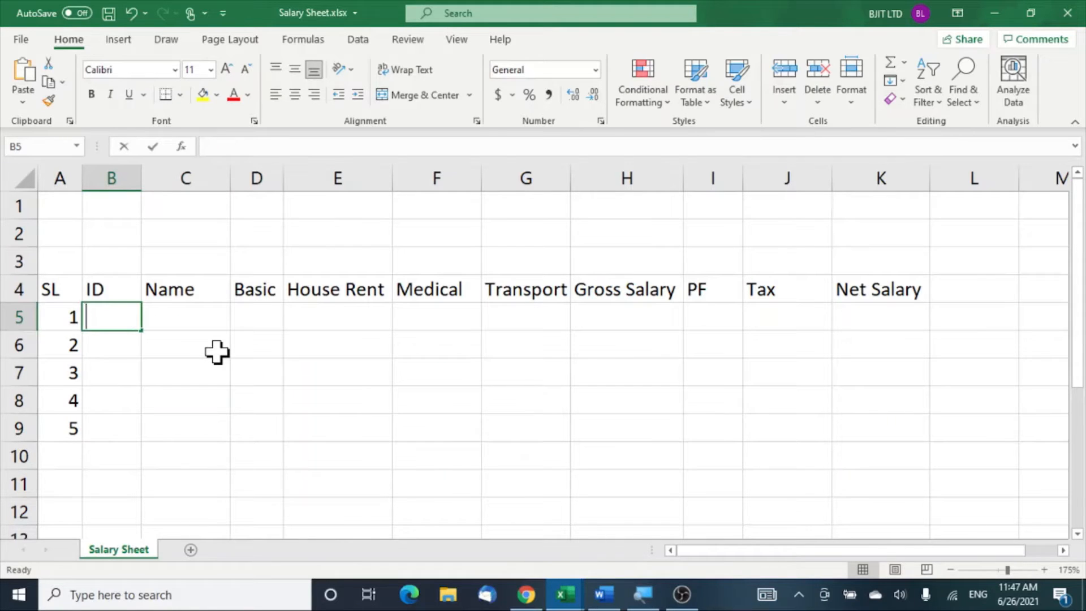
text(10001)
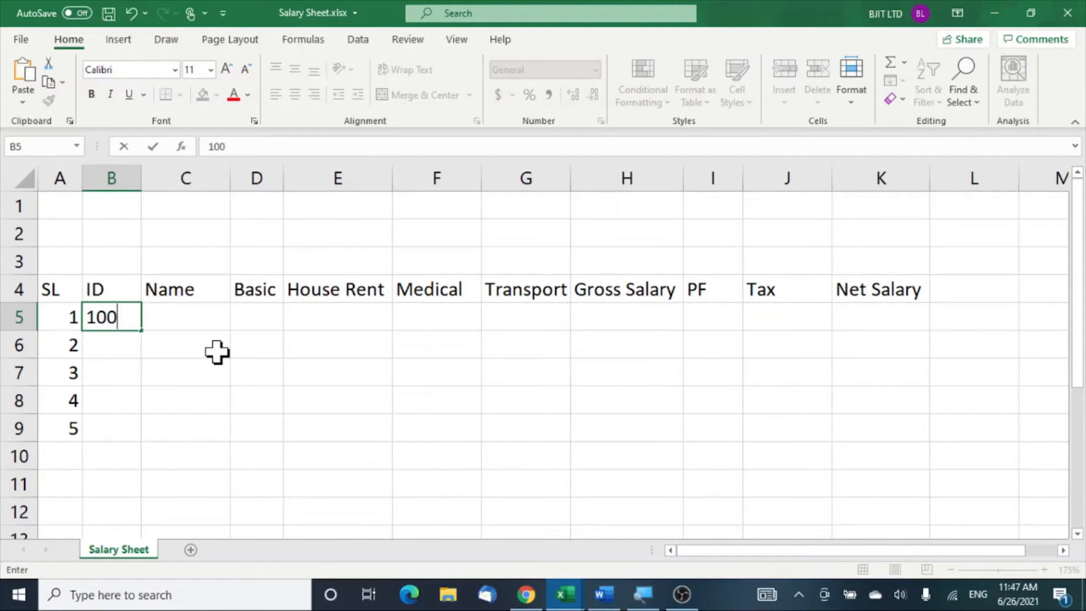
click(176, 389)
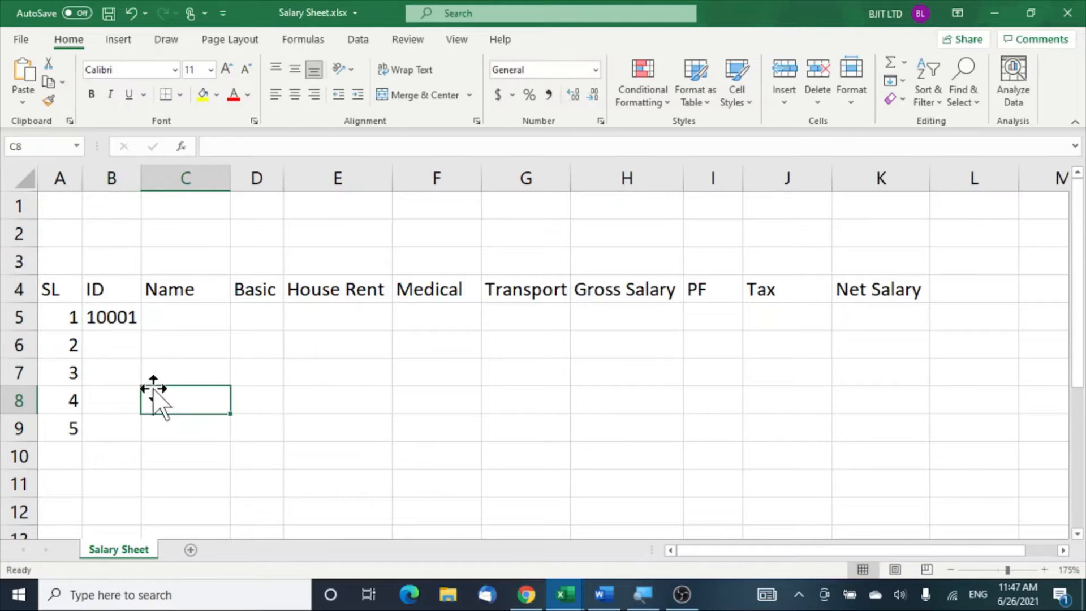
click(115, 348)
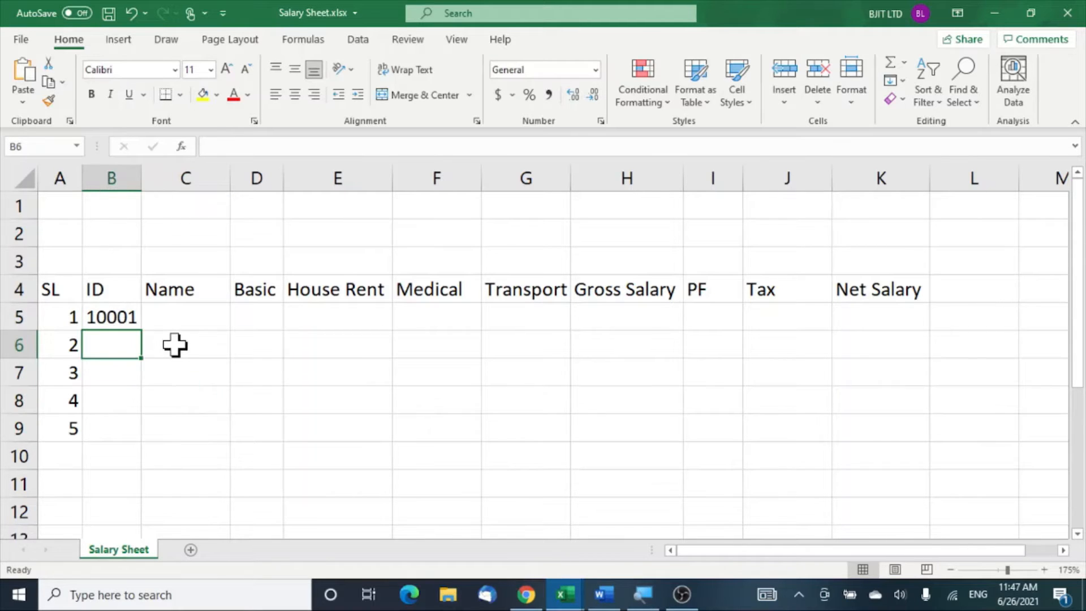
text(10002)
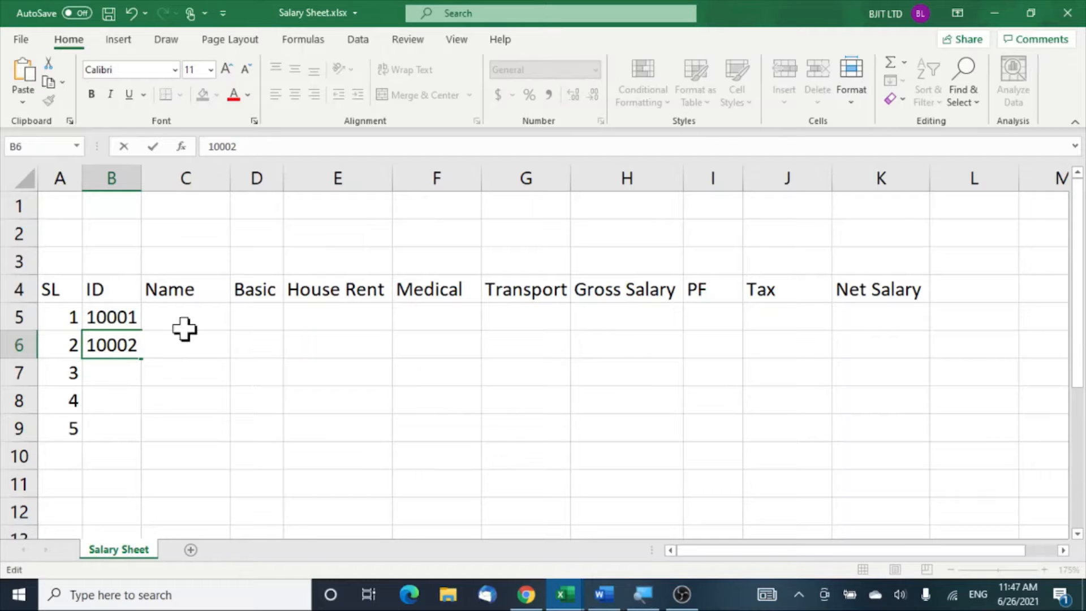
click(260, 318)
click(105, 319)
drag(104, 318, 136, 428)
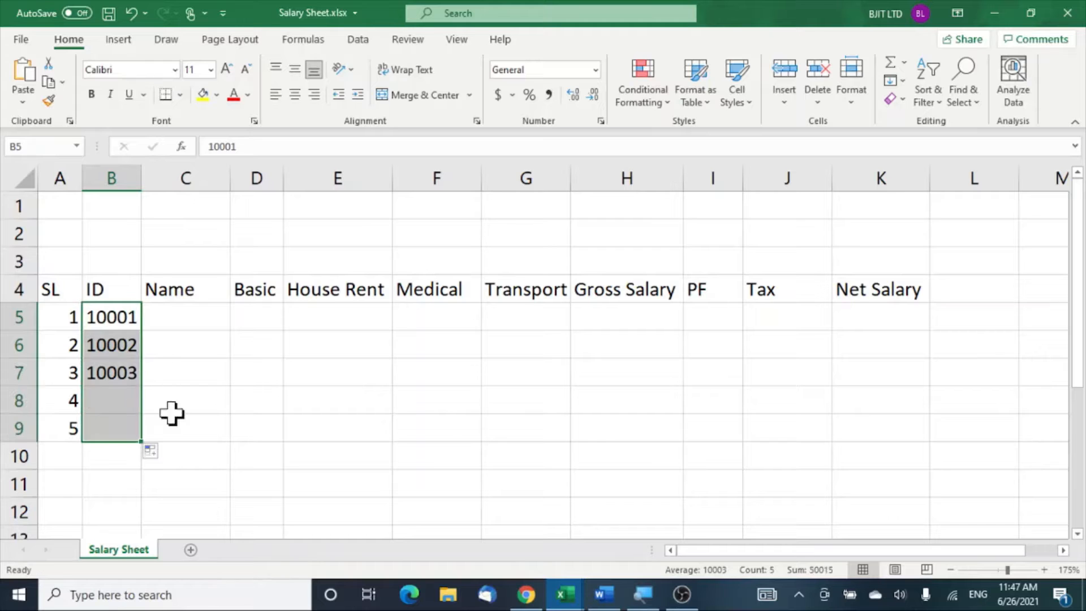
click(300, 396)
Enter the five employees' first names in cells C5 to C9 under Name
click(180, 308)
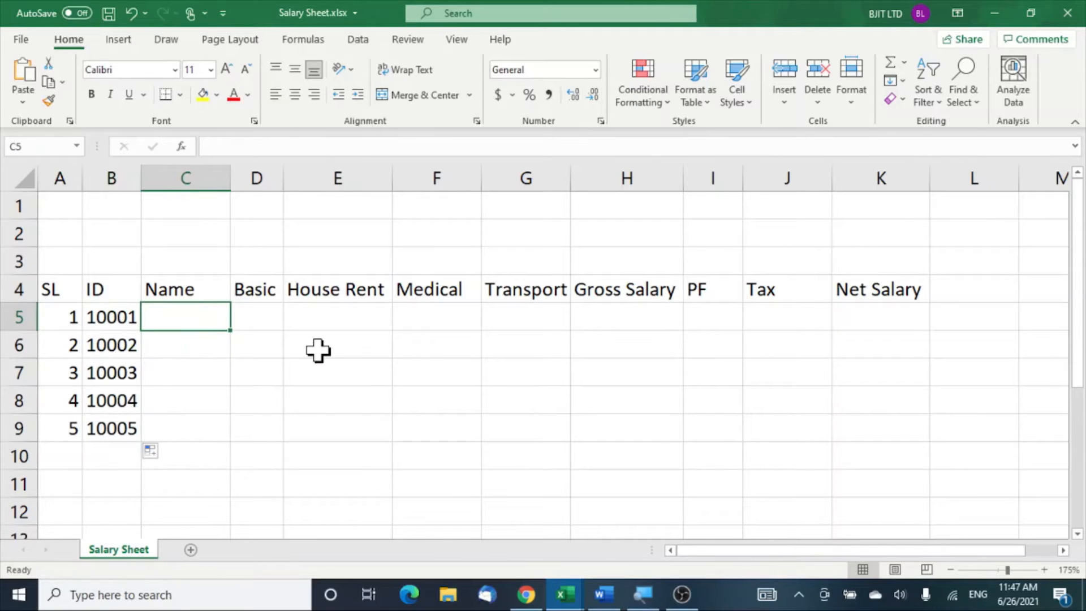
text(p)
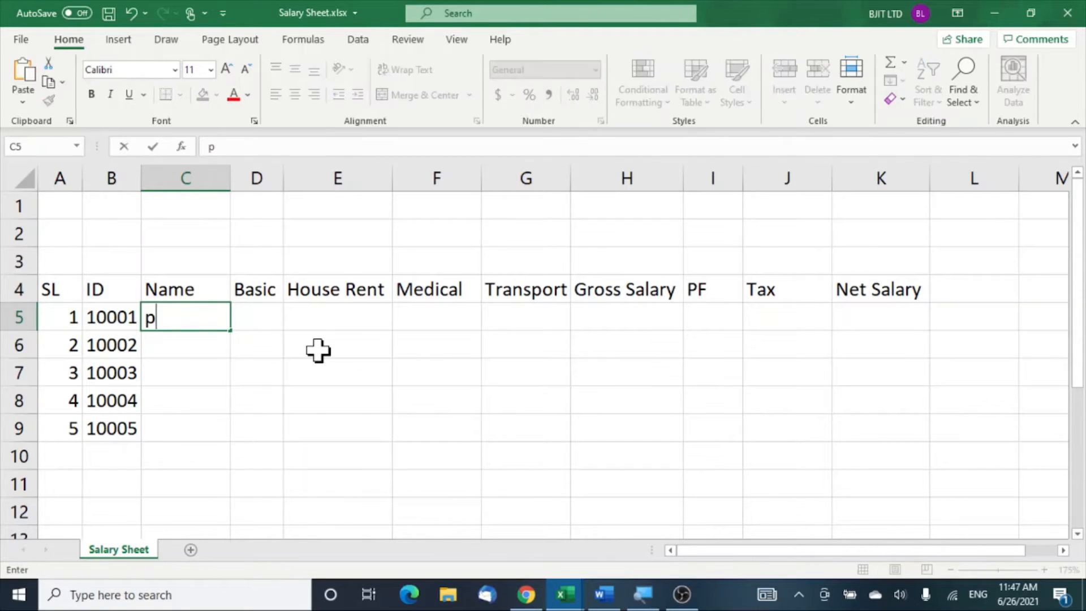
key(BackSpace)
text(Peter)
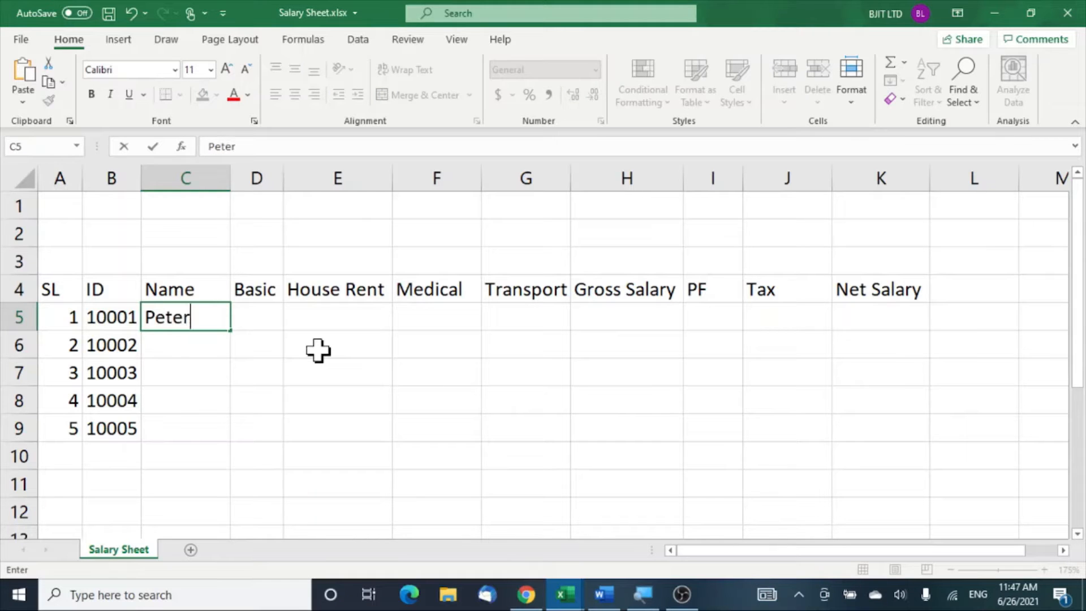
key(Return)
text(John)
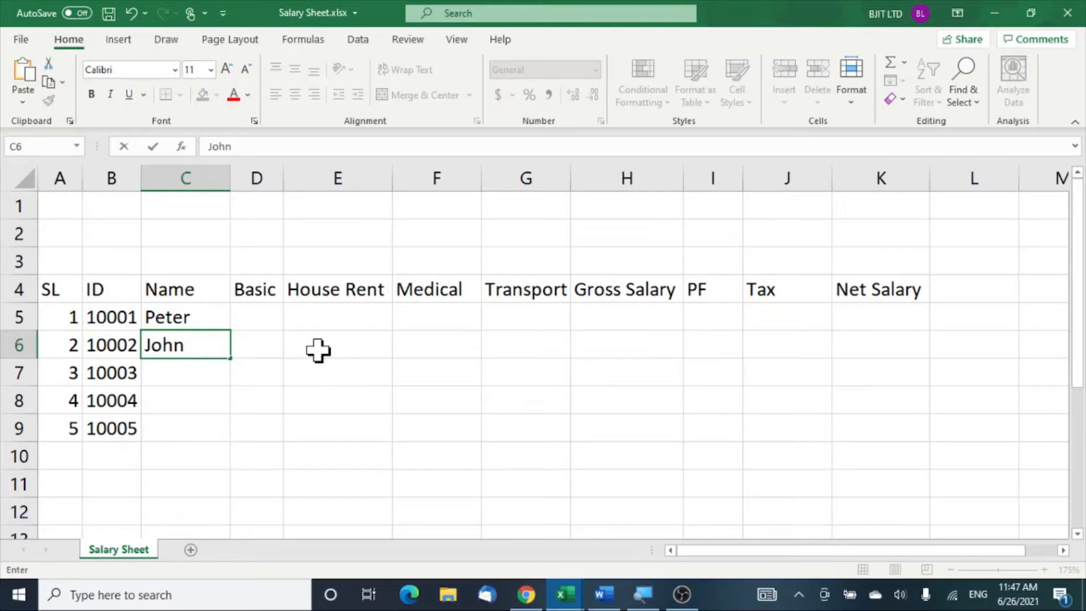
key(Return)
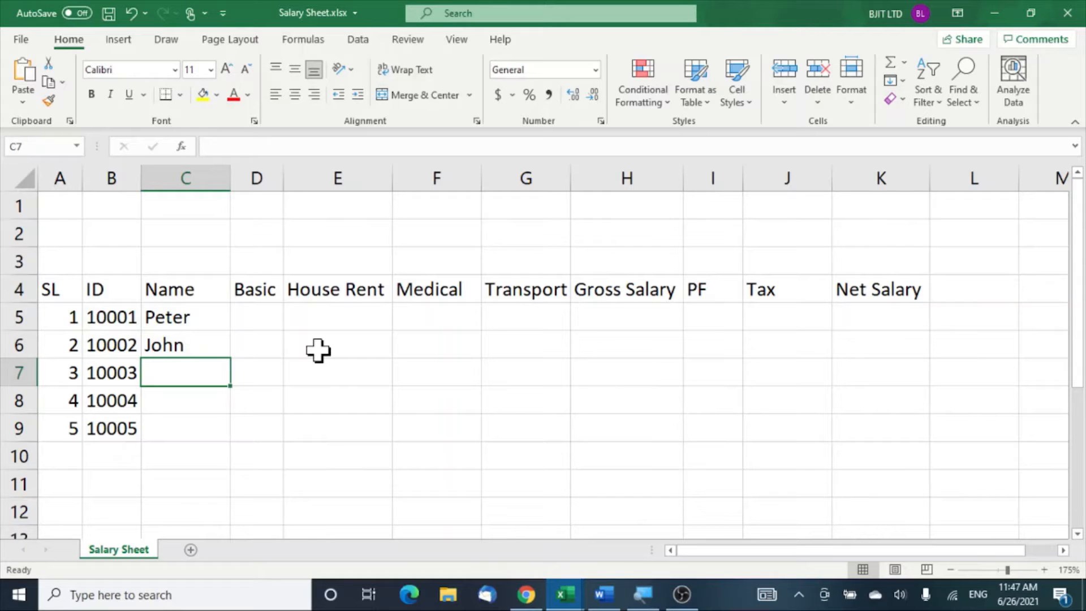
text(Hasan)
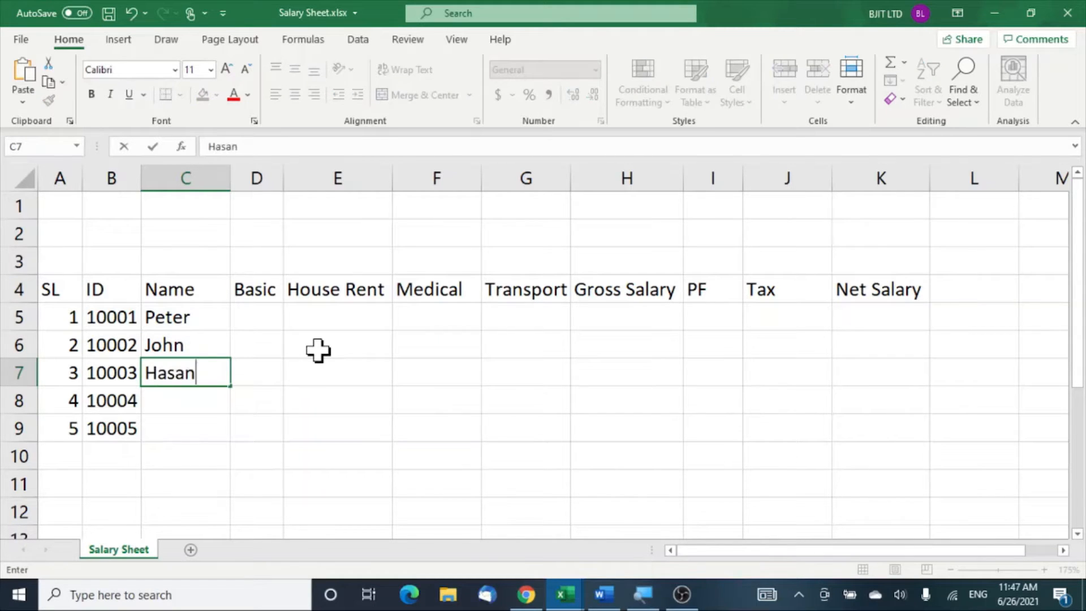
key(Return)
text(Tareq)
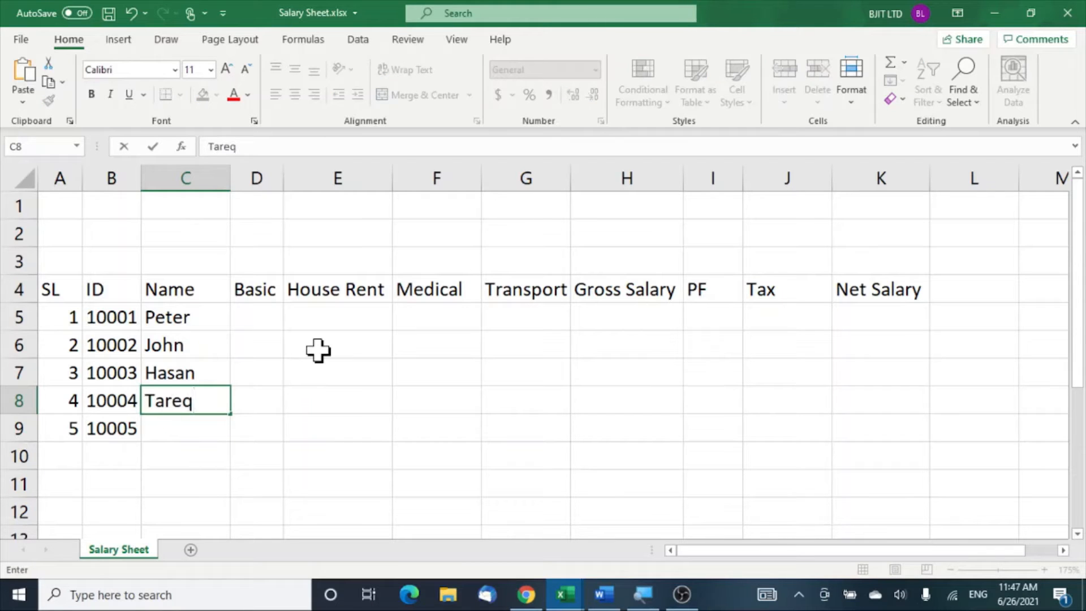
key(Return)
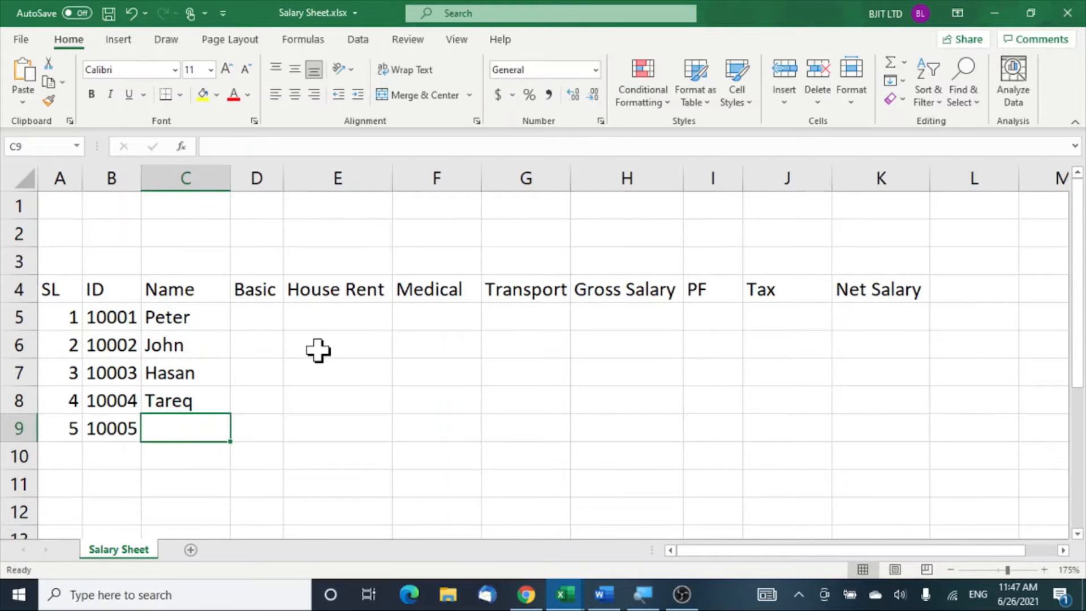
text(Maria)
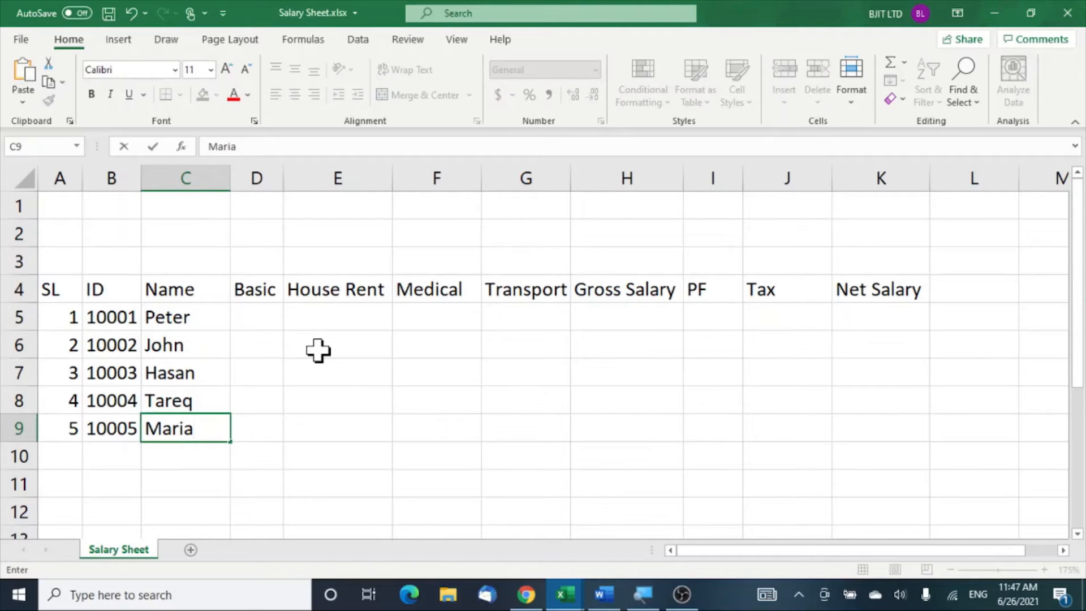
click(381, 422)
Enter the basic salaries 50000, 45000, 4000, 55500 and 60000 in cells D5 to D9
click(255, 326)
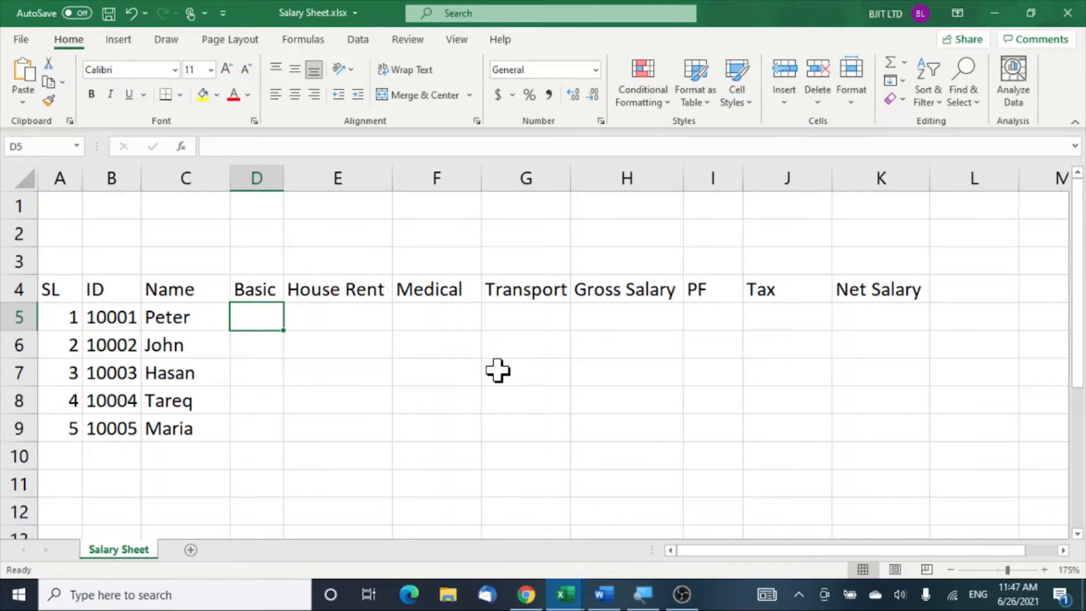
text(50000)
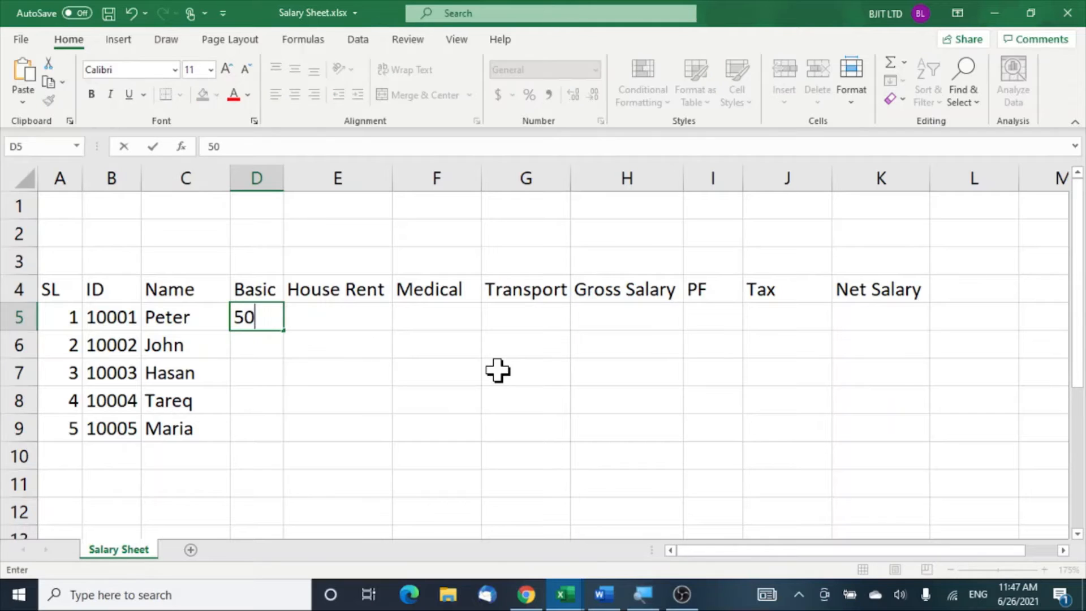
click(369, 364)
click(271, 349)
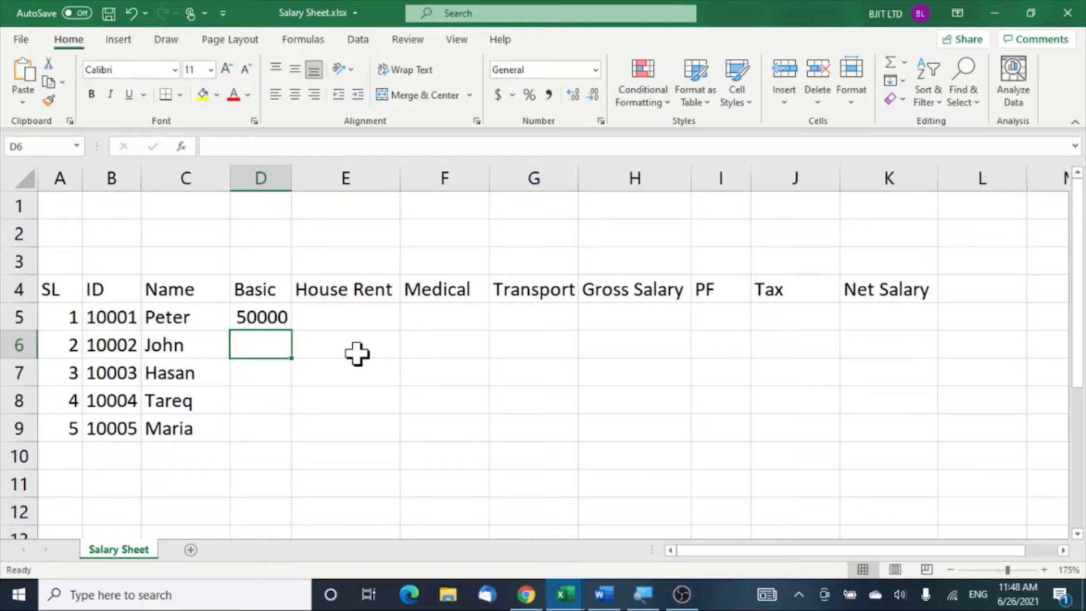
text(45000)
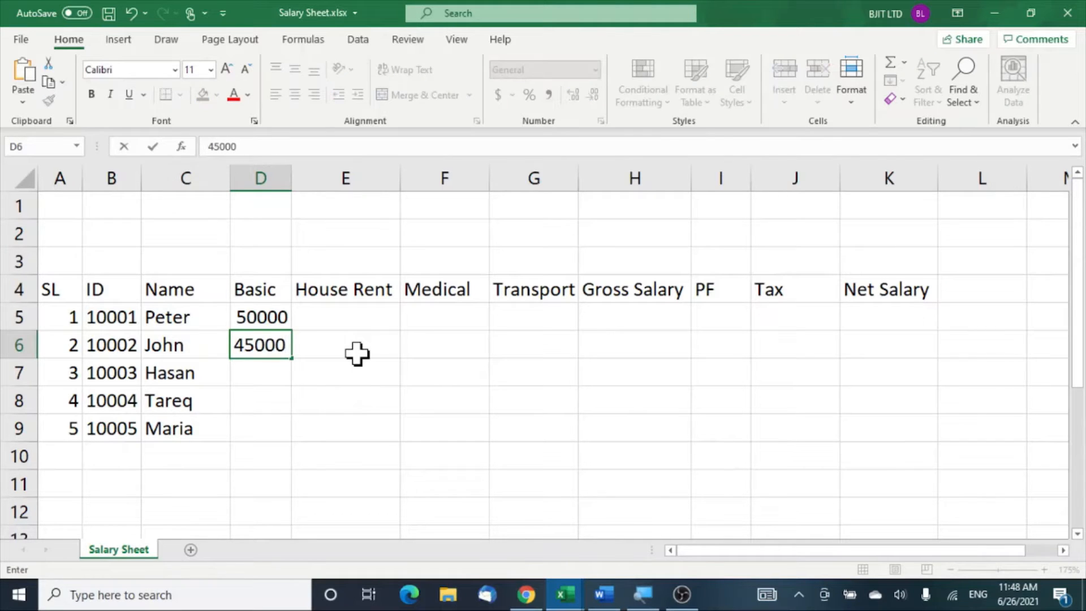
key(Return)
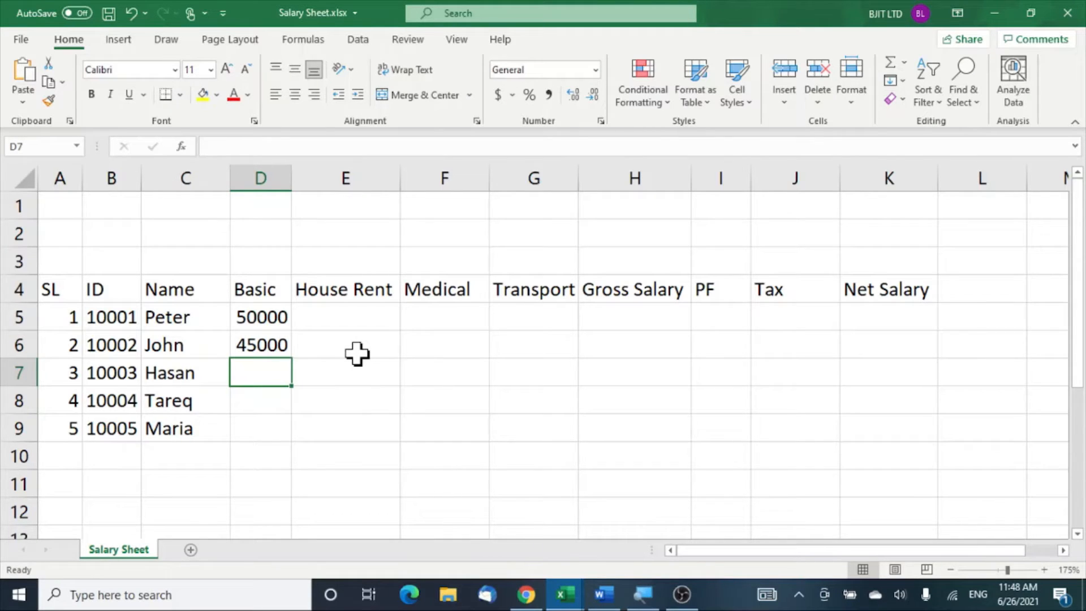
text(4000)
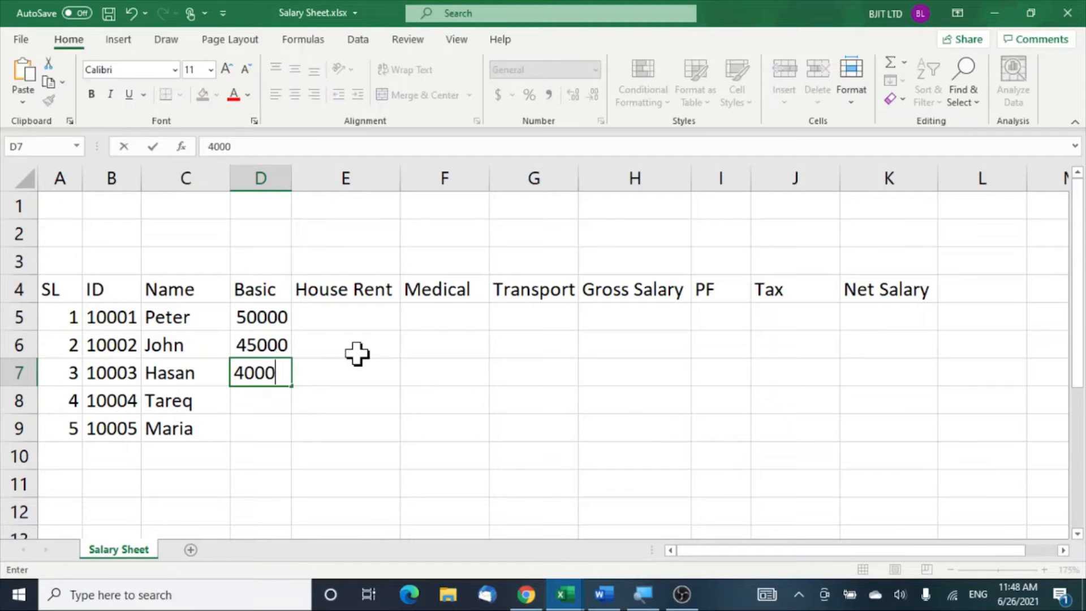
key(Return)
text(555)
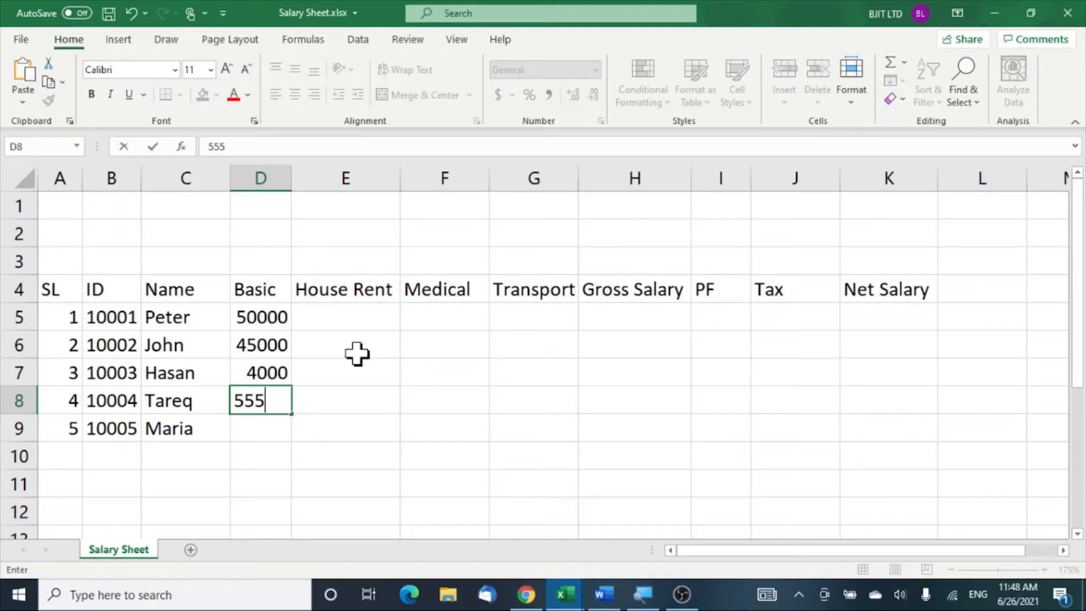
text(00)
key(Return)
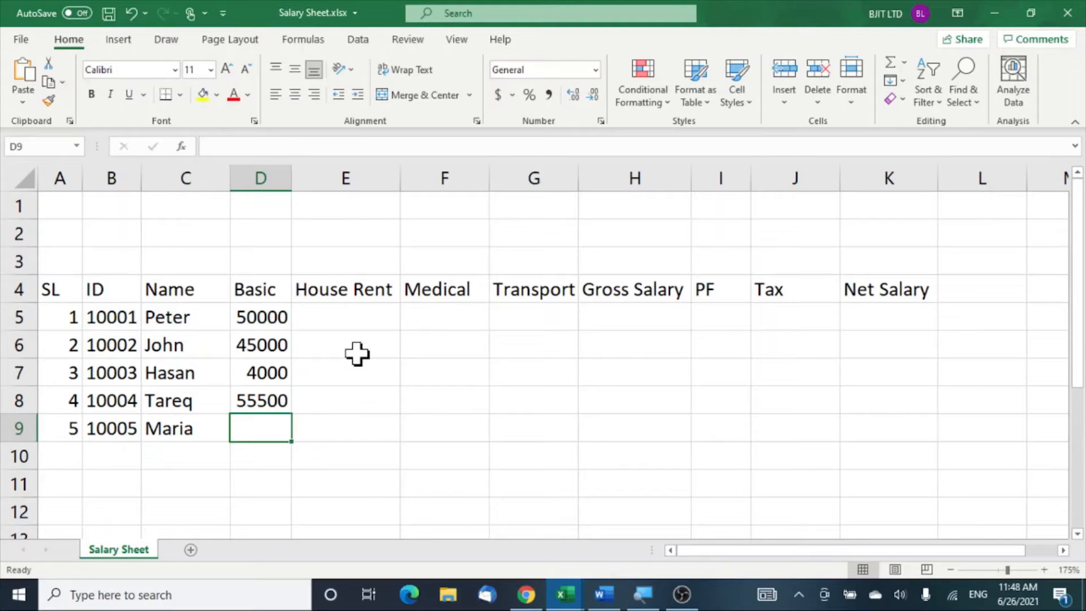
text(60000)
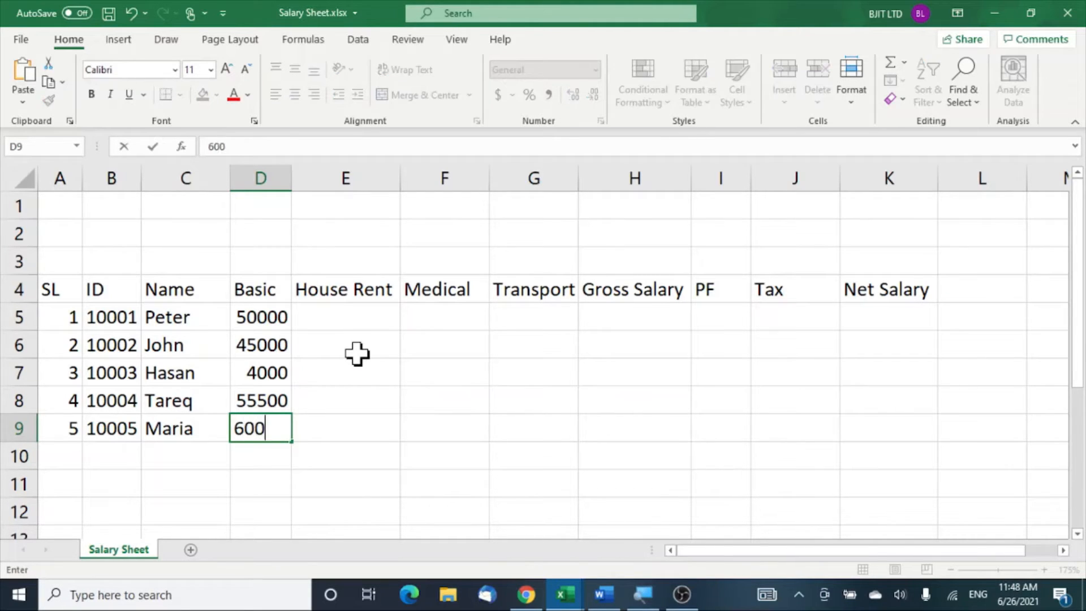
click(518, 394)
Change the heading in E4 to House Rent (40%) and autofit column E to it
click(343, 315)
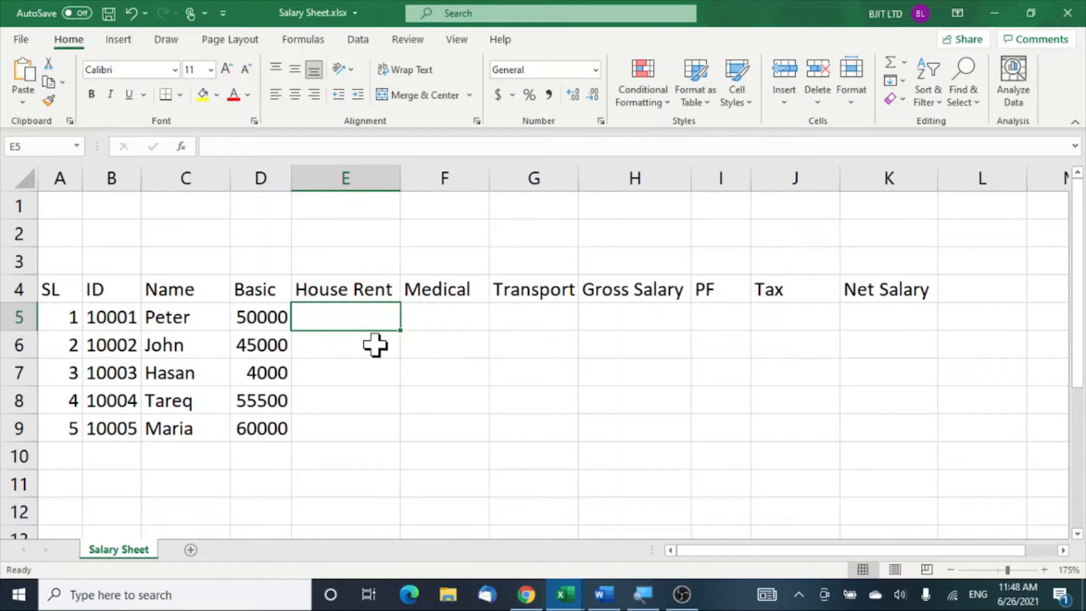
click(359, 290)
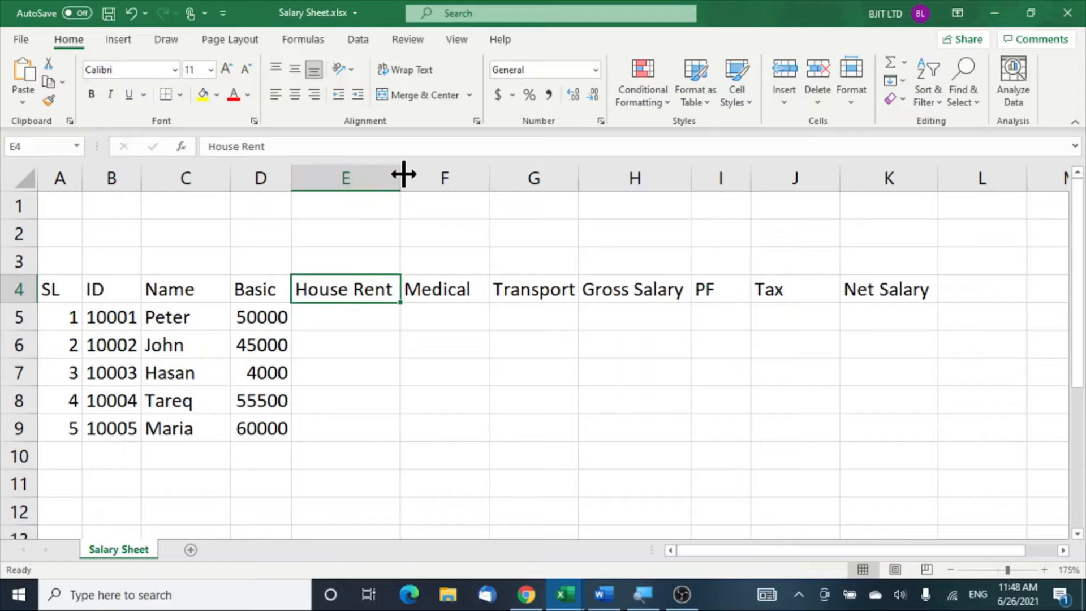
click(313, 147)
text(*40)
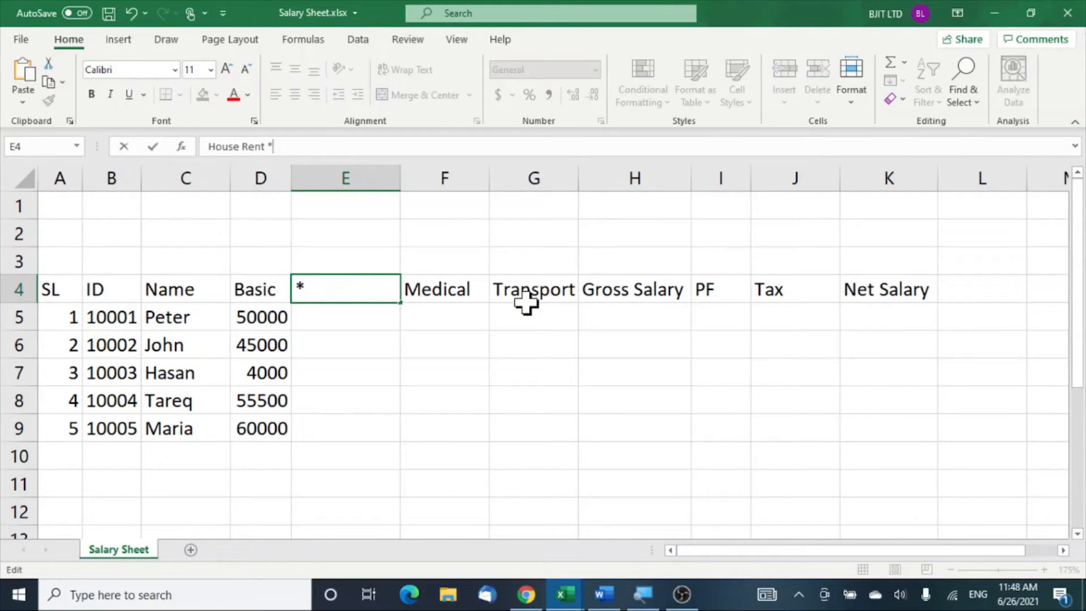
key(BackSpace)
key(BackSpace)
key(BackSpace)
text((40%)
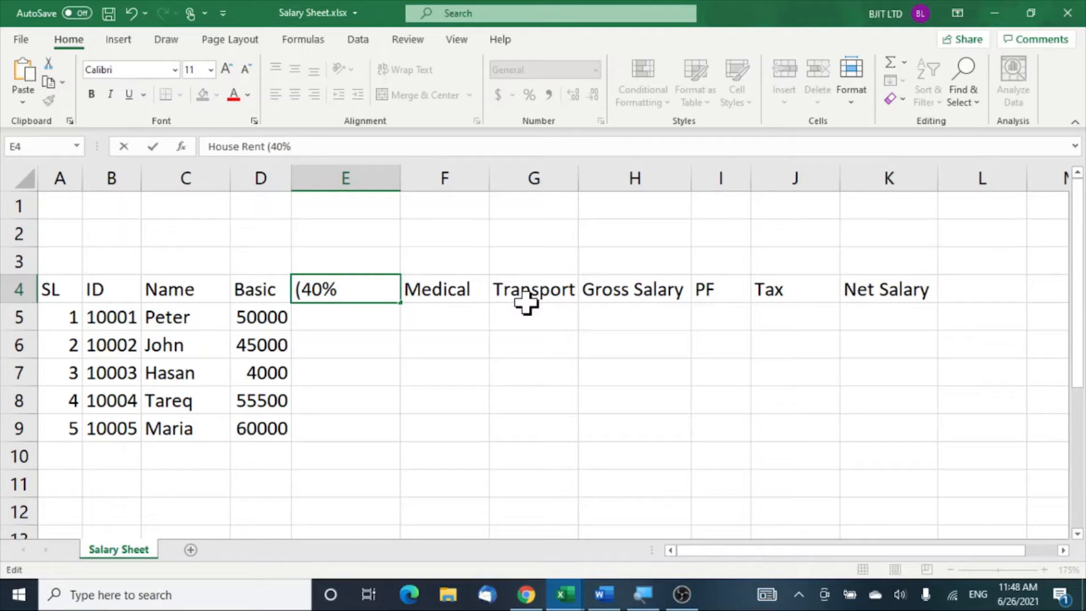
click(419, 371)
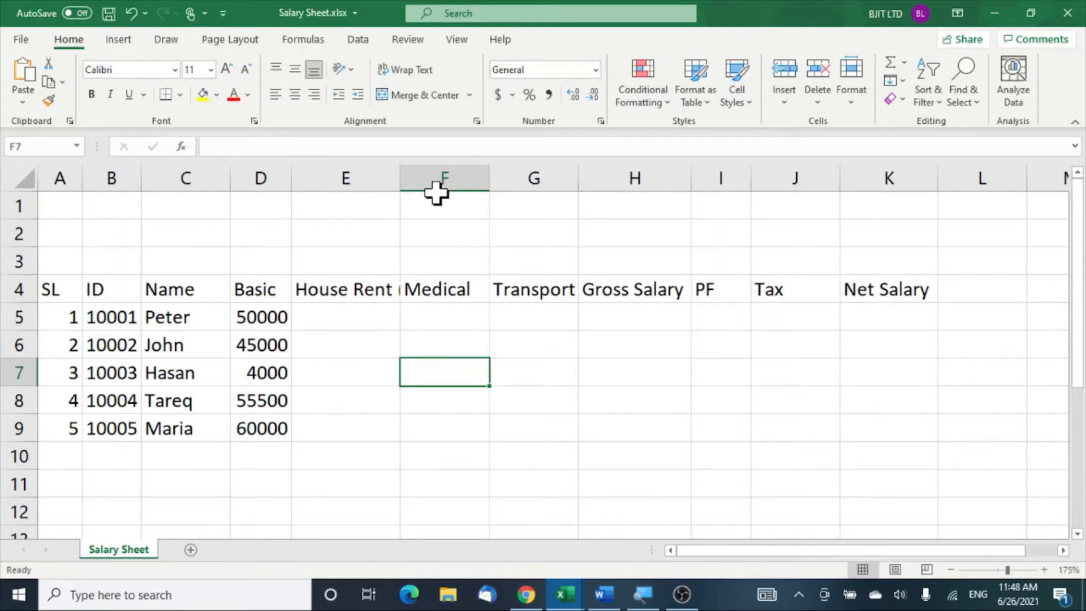
double_click(401, 179)
click(493, 396)
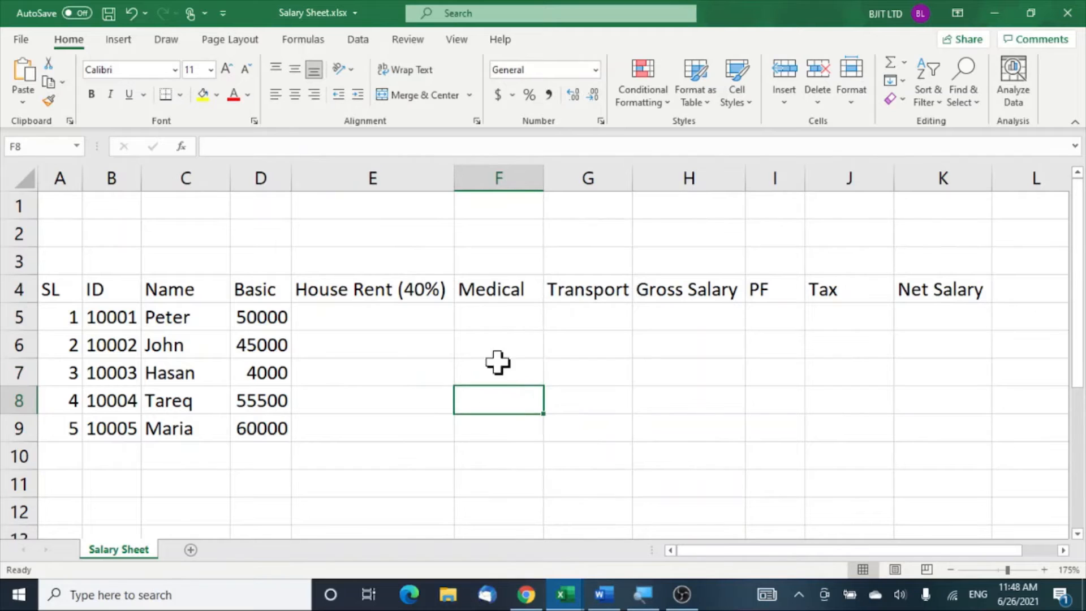
Change the heading in F4 to Medical (10%) and autofit column F to it
click(519, 290)
click(283, 142)
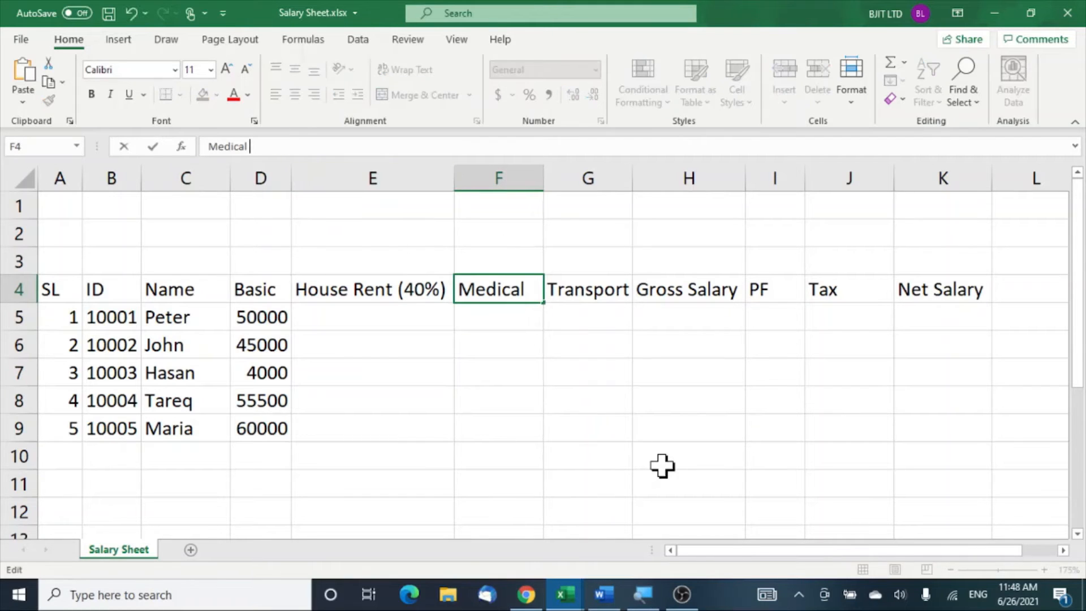
text((10%)
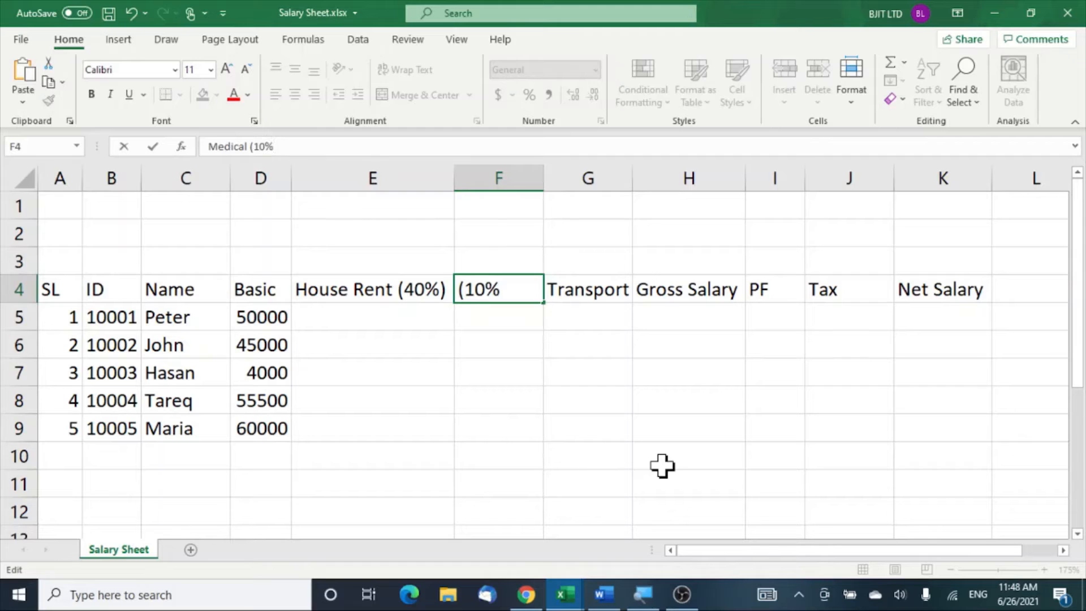
text())
click(621, 502)
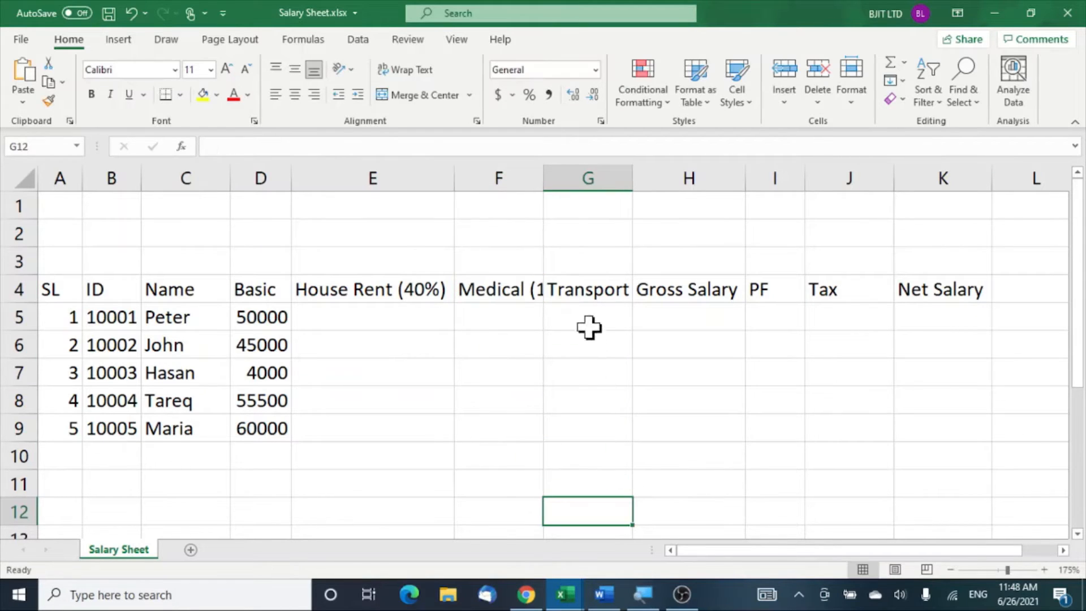
double_click(546, 181)
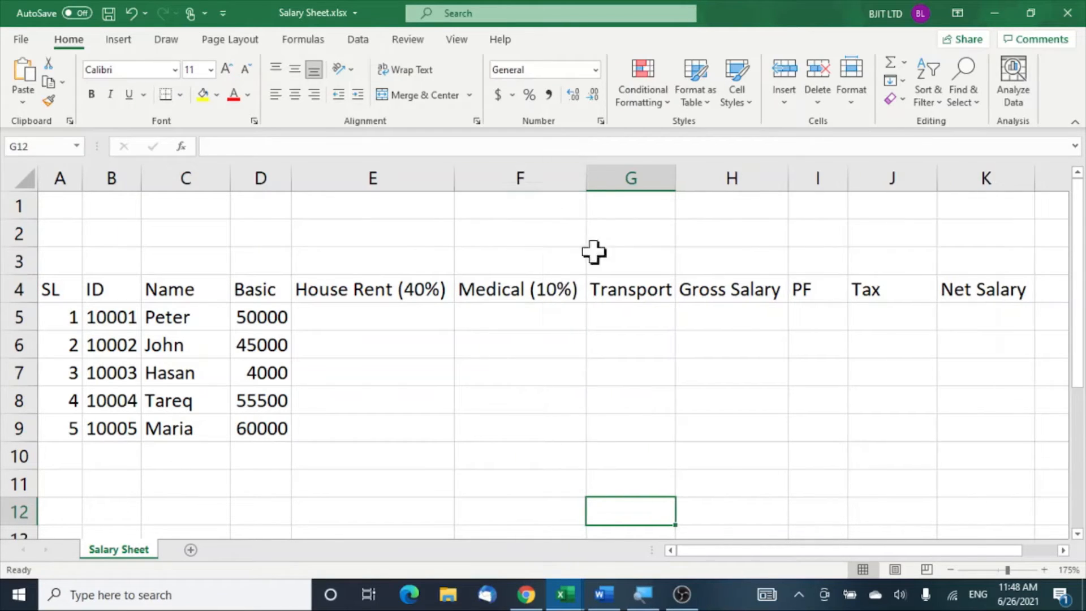
click(631, 293)
click(270, 146)
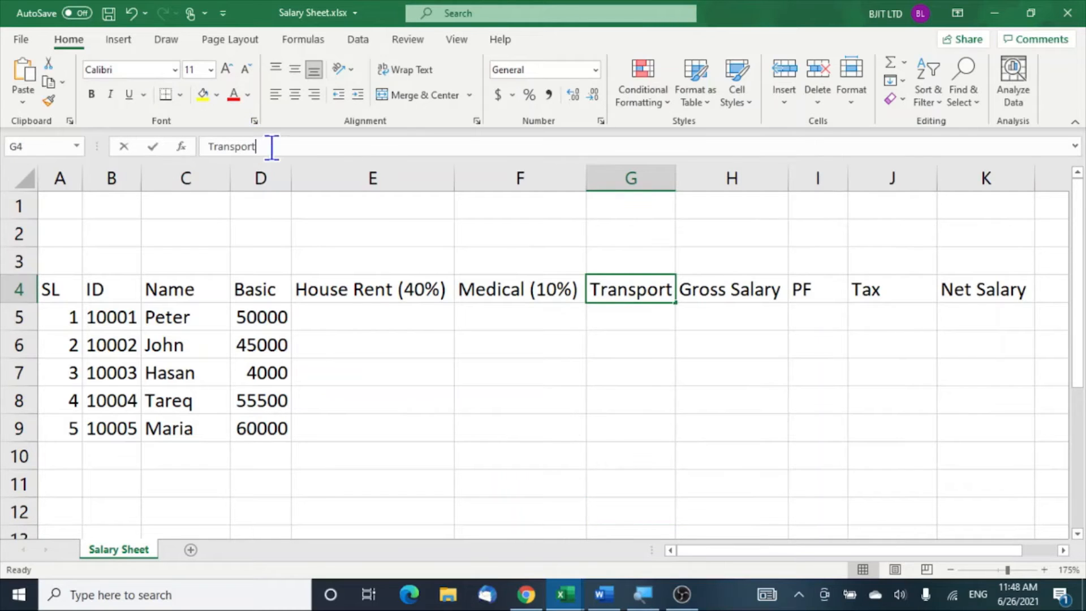
text(()
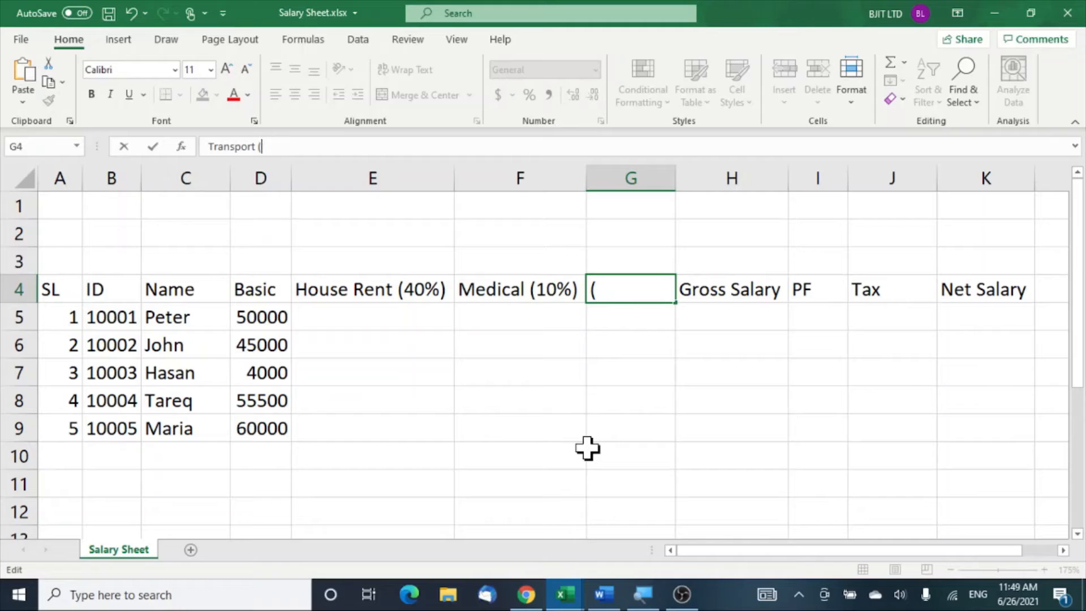
text(10%)
key(BackSpace)
key(BackSpace)
key(BackSpace)
key(BackSpace)
click(601, 374)
click(622, 401)
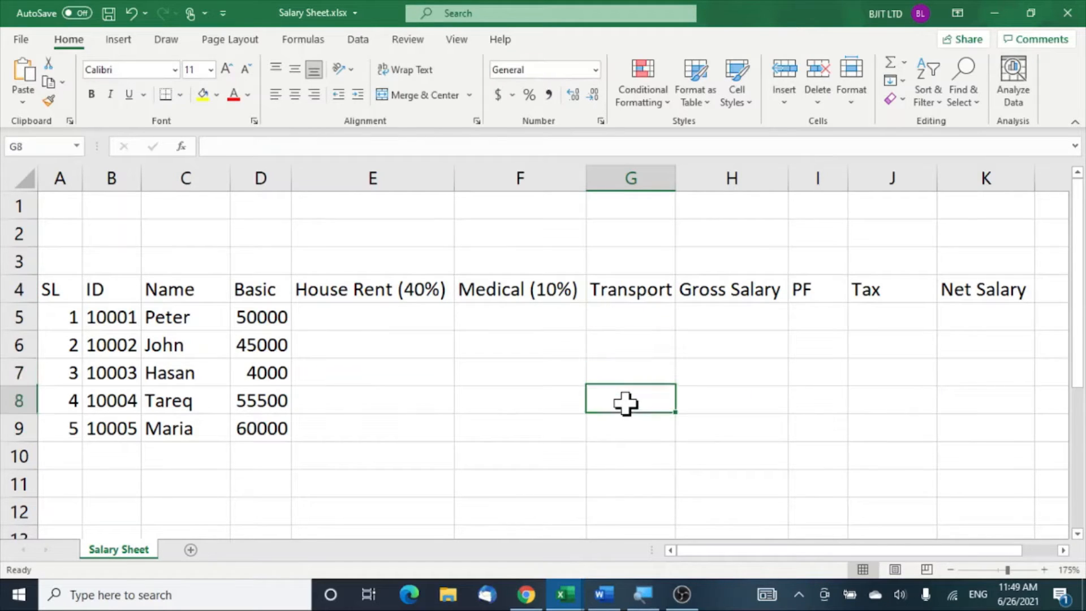
Change the heading in I4 to PF (5%)
click(723, 317)
click(819, 320)
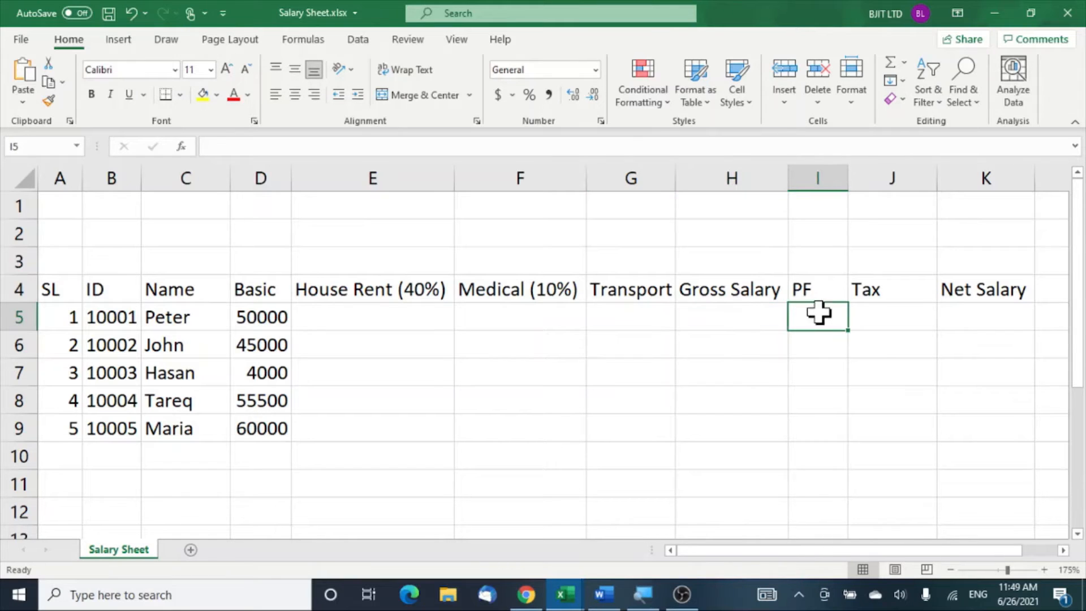
click(815, 290)
click(240, 146)
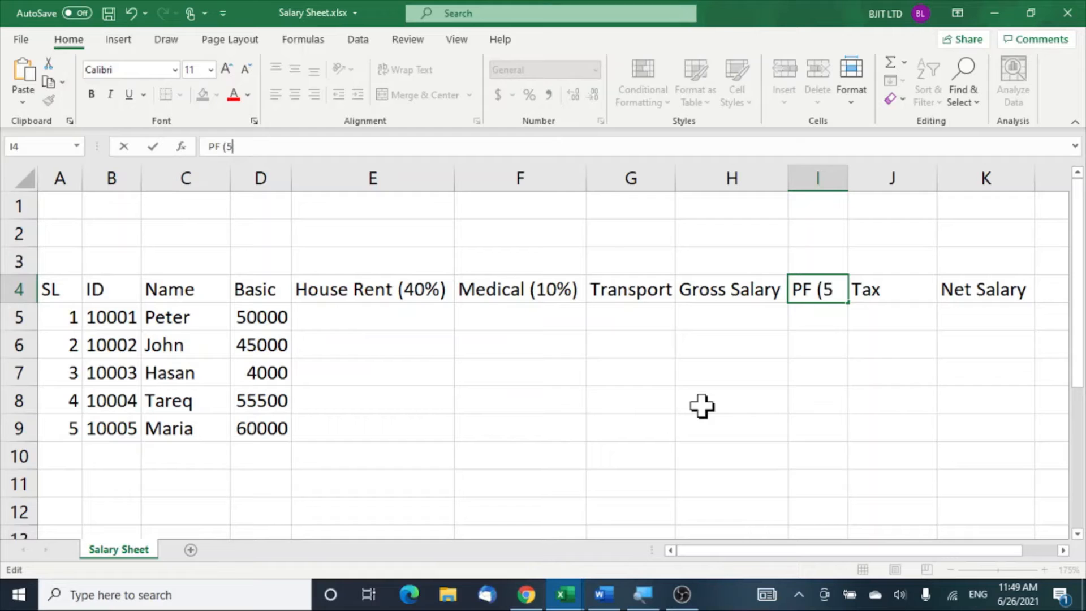
text((5%))
click(730, 400)
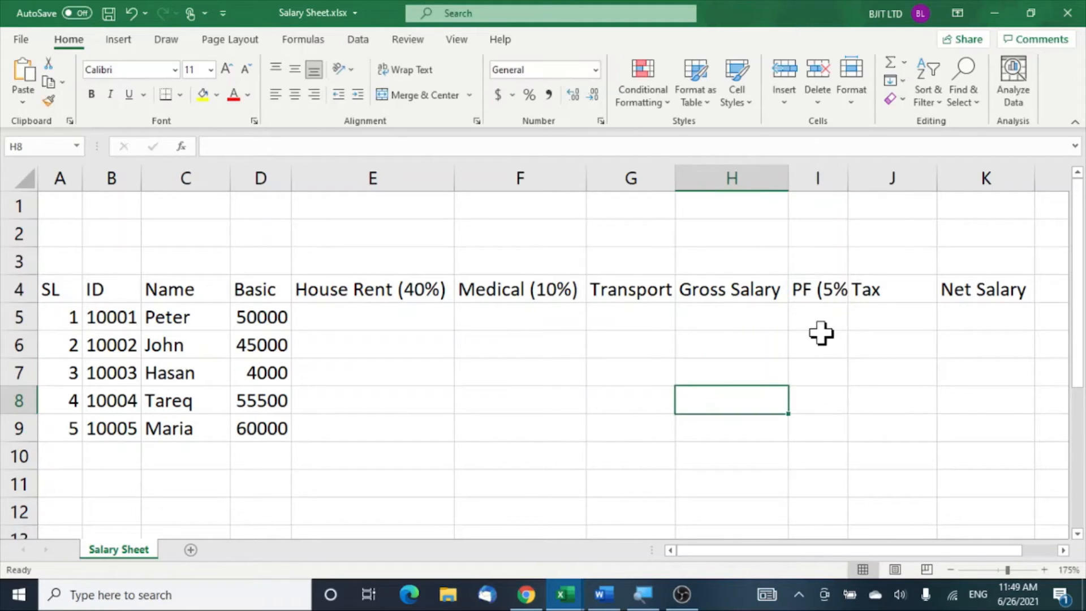
Change the heading in J4 to Tax (10%)
click(868, 292)
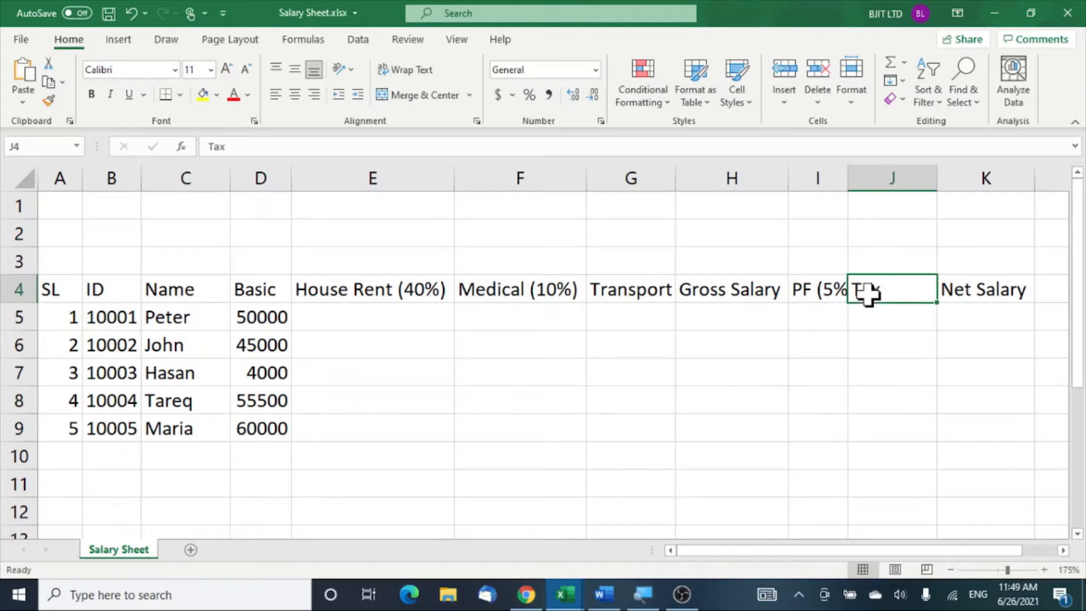
click(247, 146)
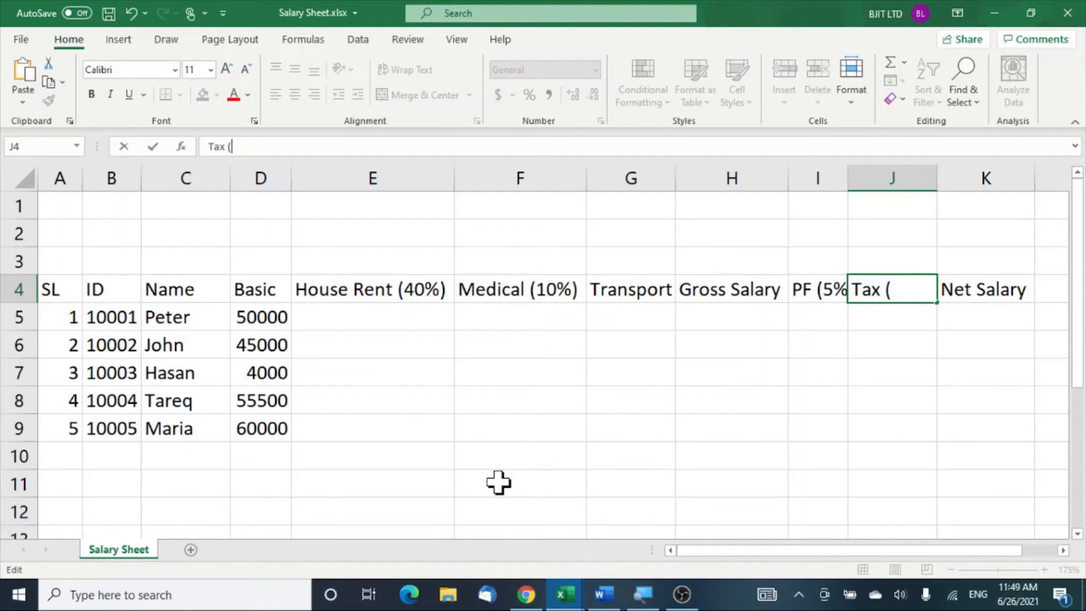
text((10%)
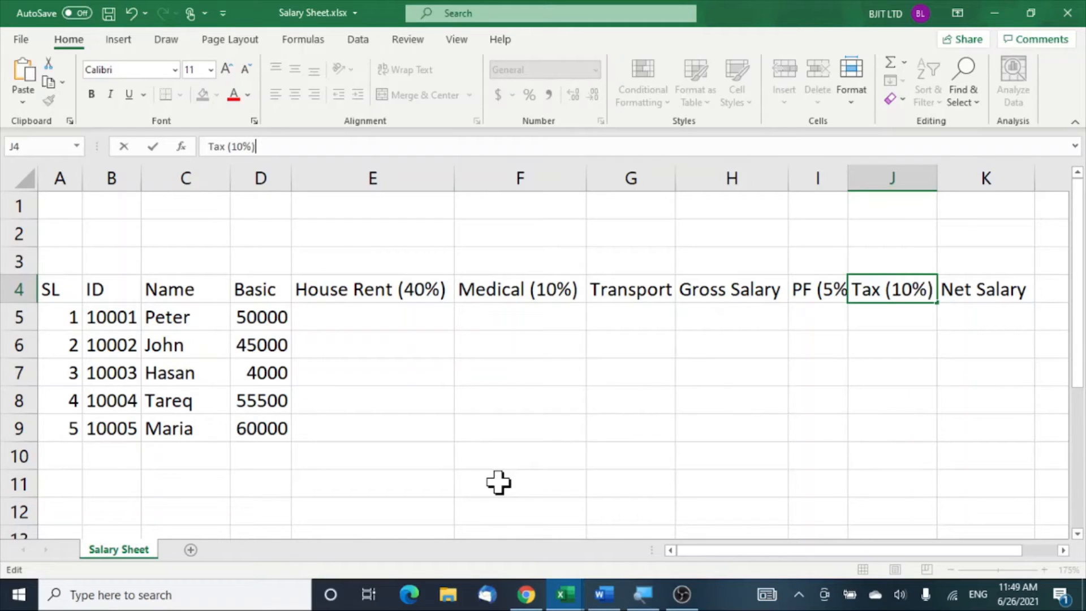
text())
click(557, 431)
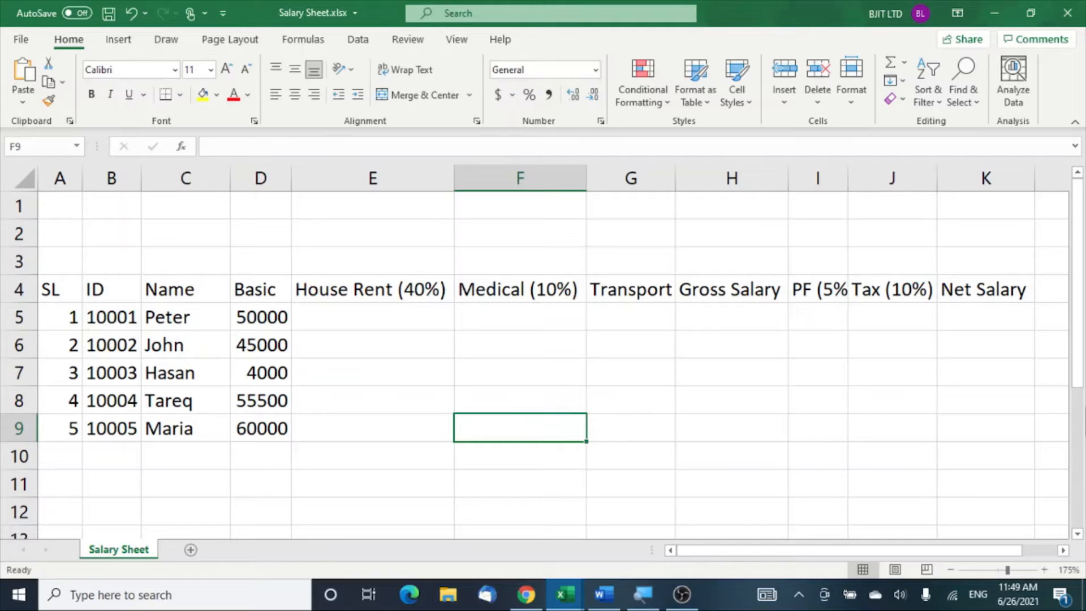
Calculate the first employee's house rent in E5 with the formula =D5*40%
click(422, 379)
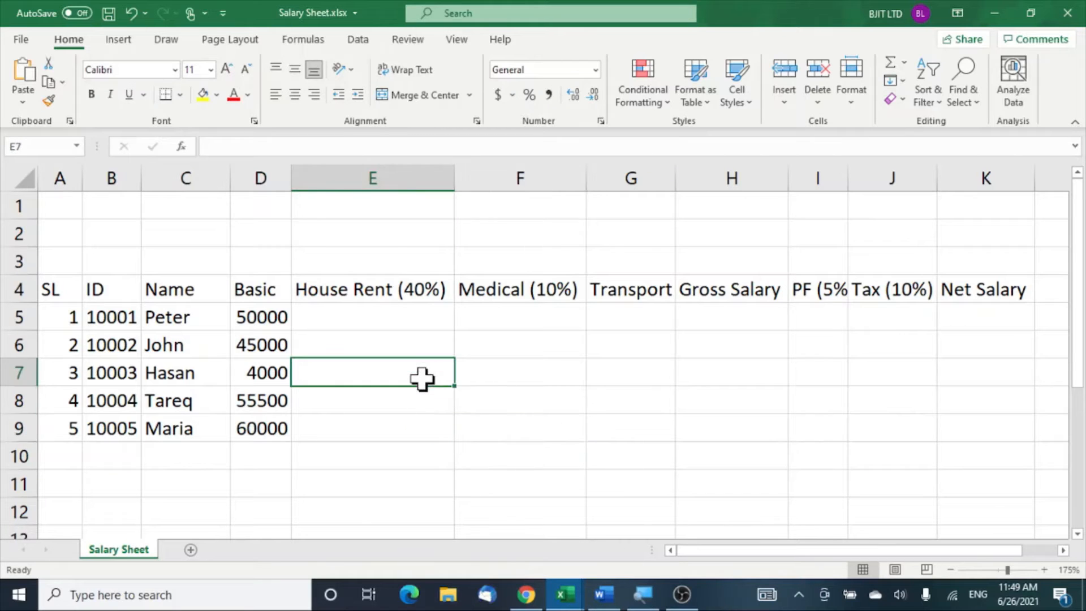
click(363, 318)
text(=)
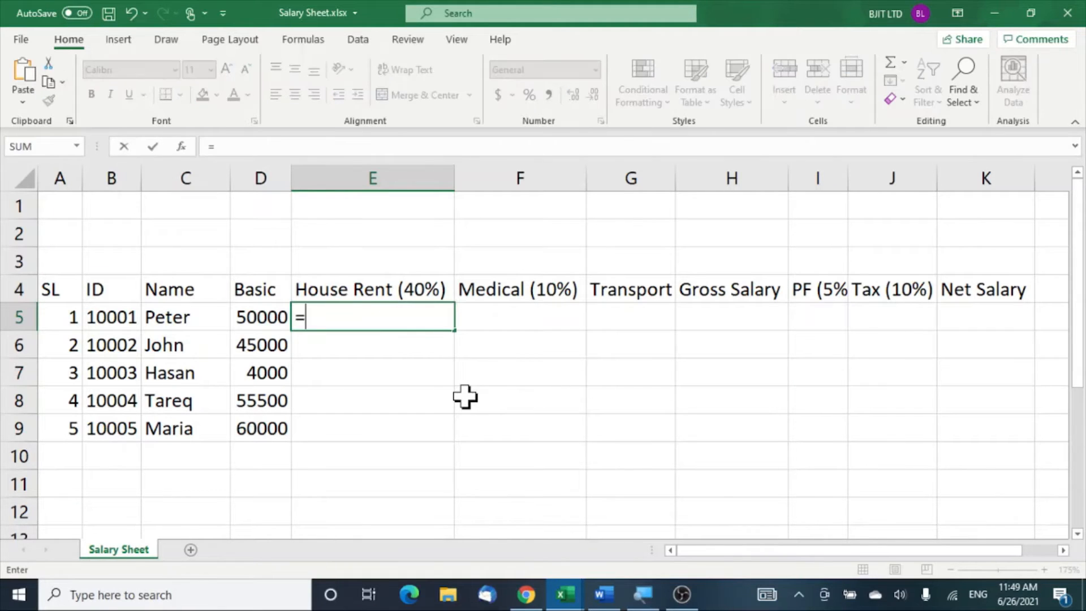
click(252, 319)
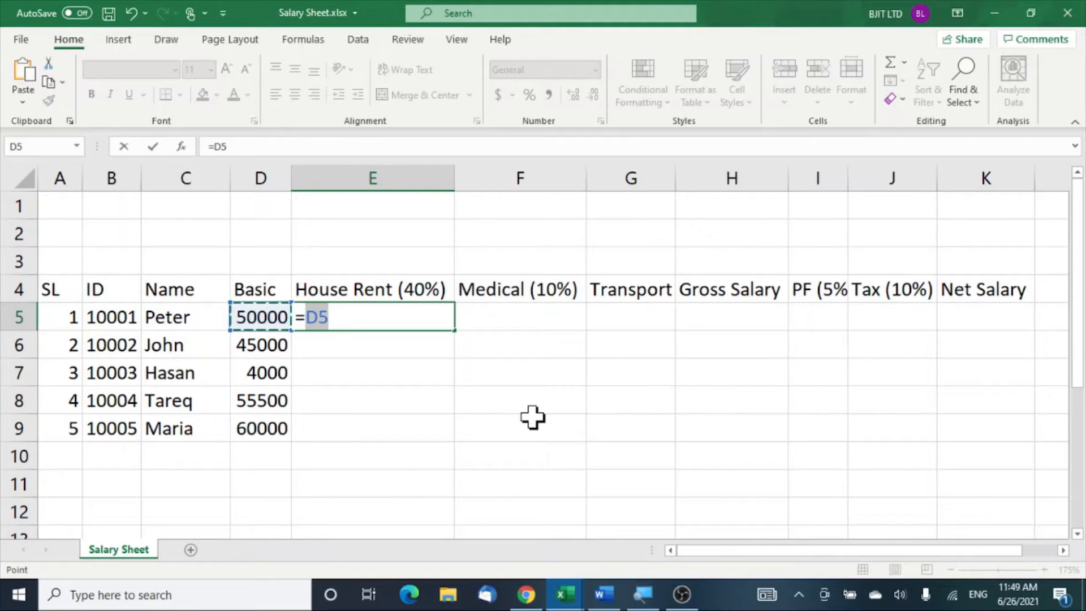
text(*)
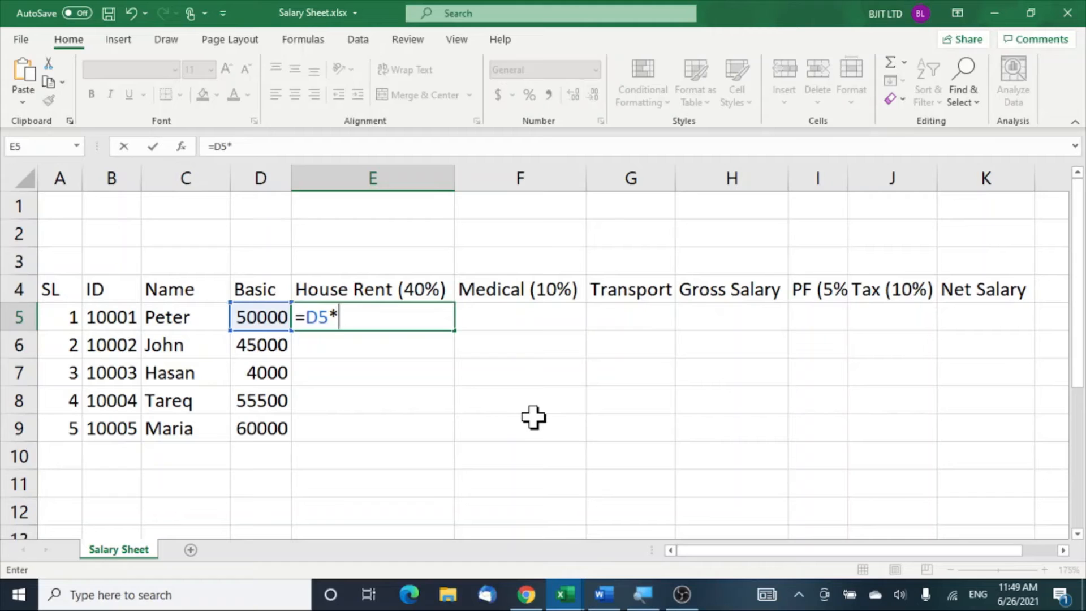
text(40%)
key(Return)
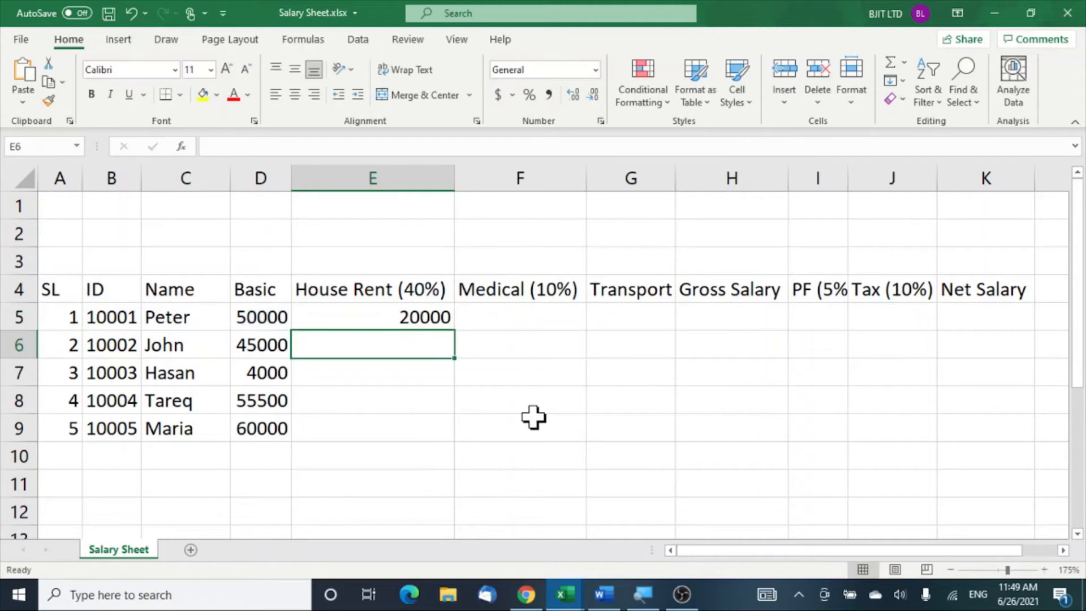
Fill the house rent formula from E5 down to E9 for the remaining employees
click(415, 393)
click(408, 318)
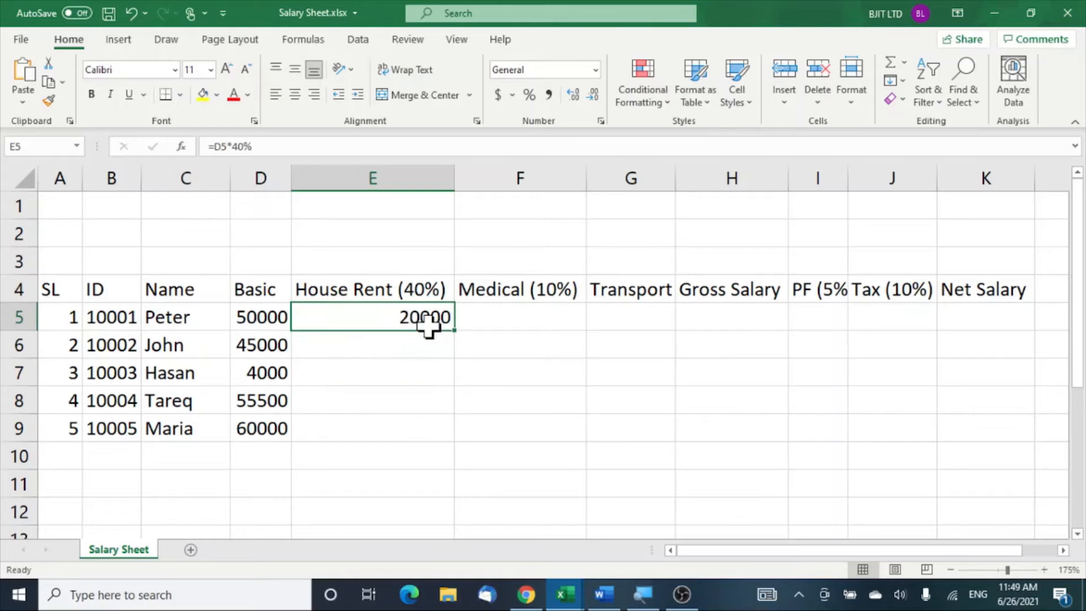
drag(456, 331, 461, 436)
click(619, 391)
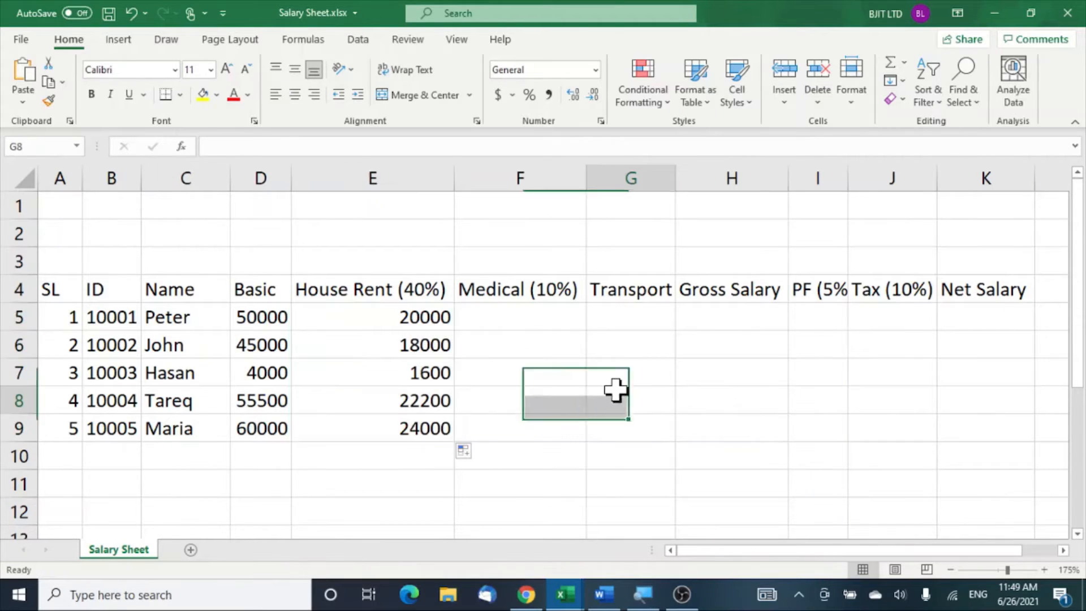
Calculate the first employee's medical allowance in F5 with the formula =D5*10%
click(525, 326)
text(=)
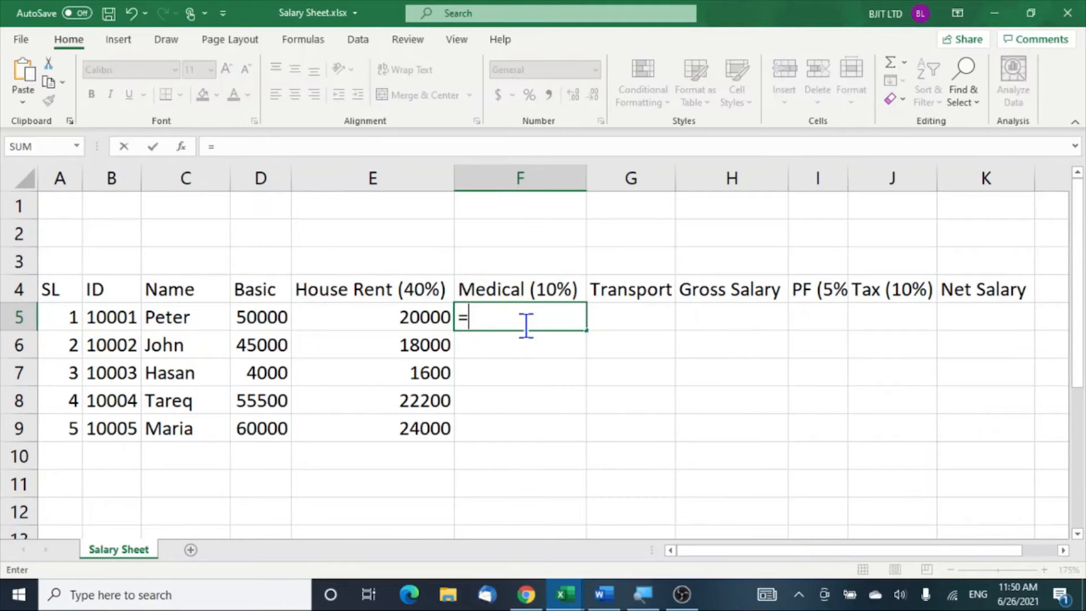
click(246, 308)
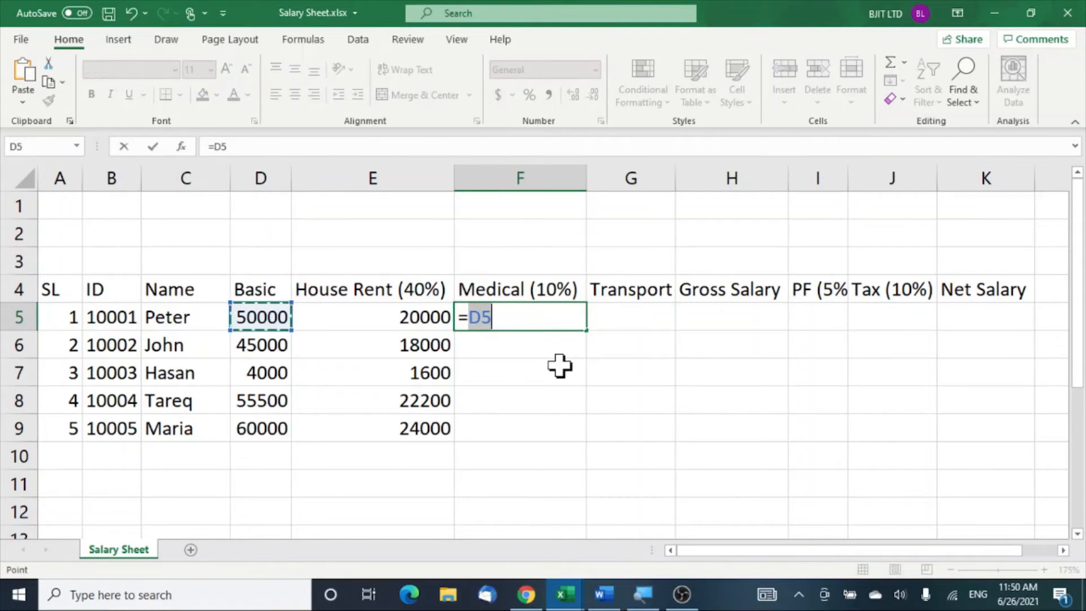
text(*10)
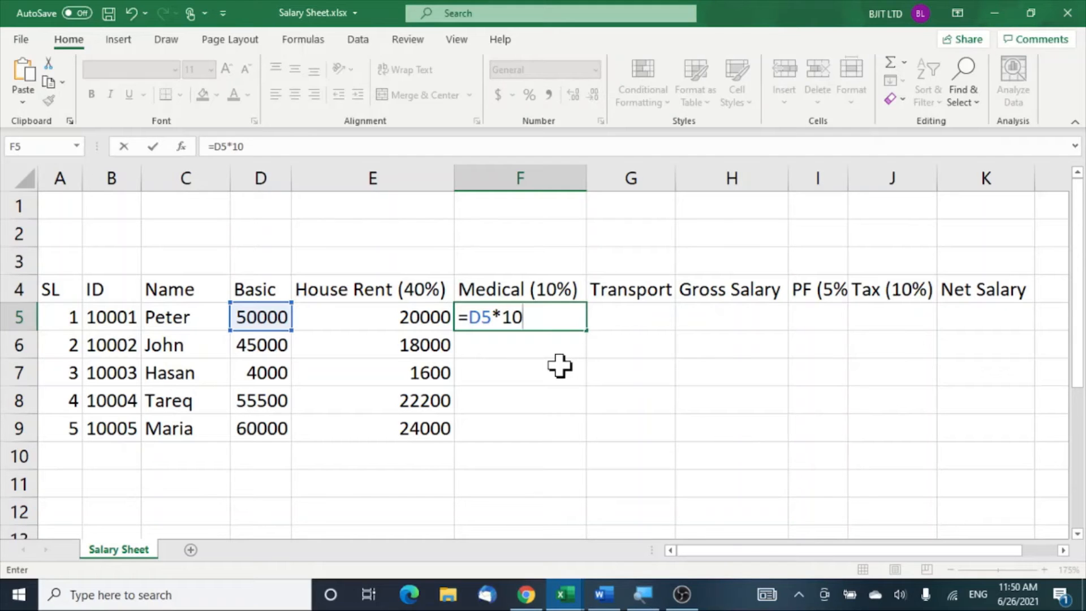
text(%)
key(Return)
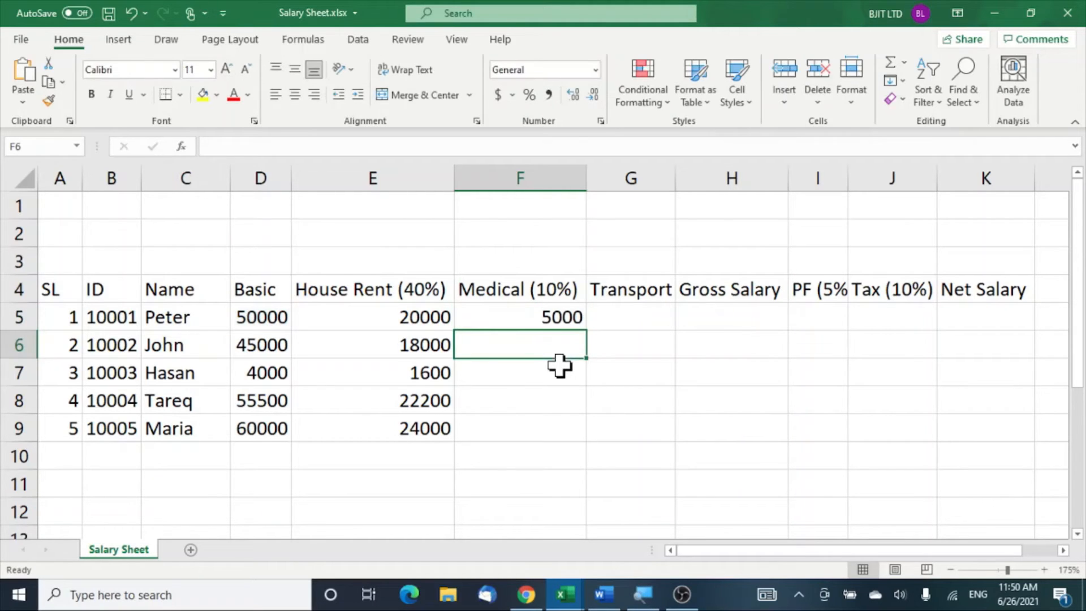
Fill the medical allowance formula from F5 down to F9 for the remaining employees
click(560, 403)
click(566, 323)
drag(587, 331, 594, 436)
click(643, 318)
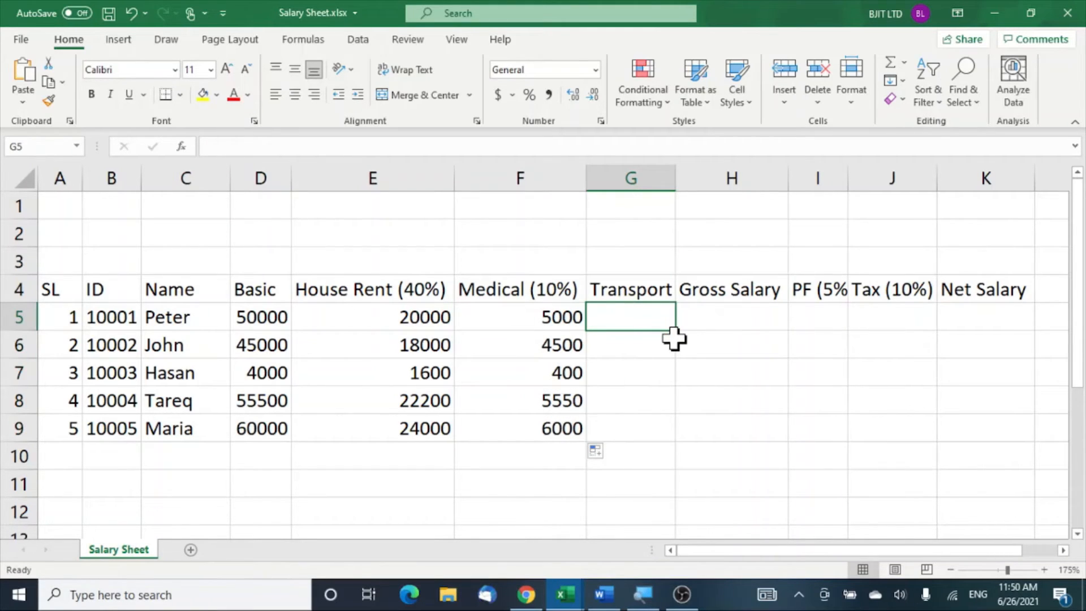
Correct the third employee's basic salary in D7 to 40000
click(257, 375)
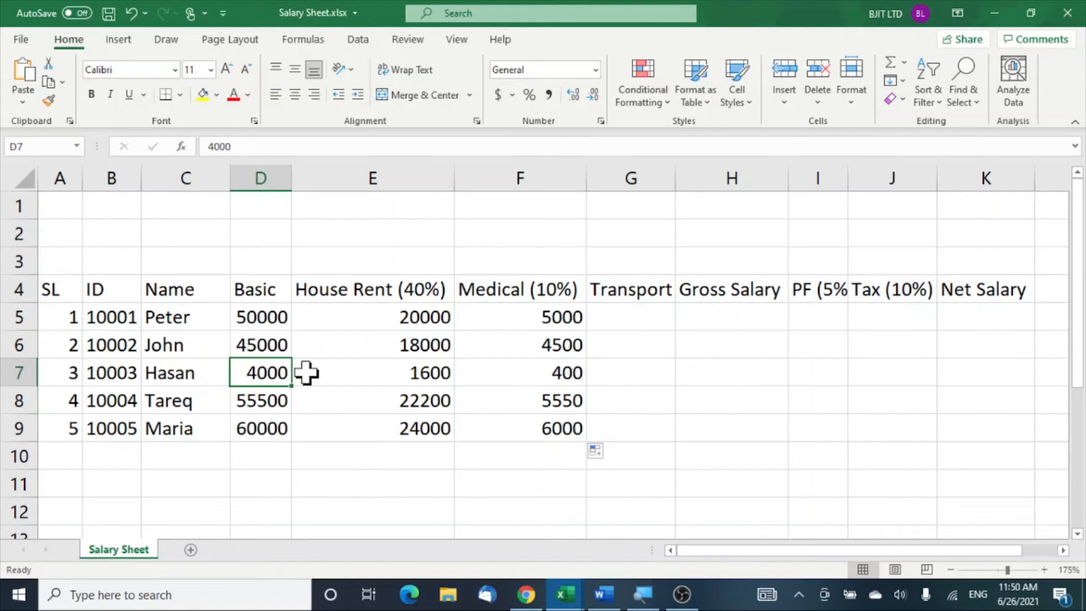
click(240, 147)
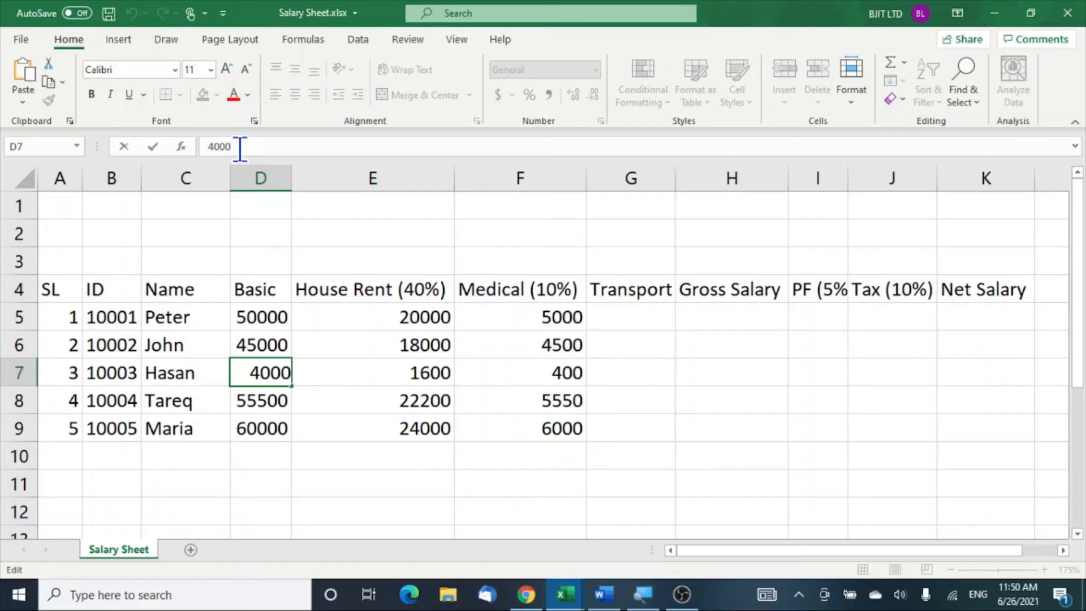
text(0)
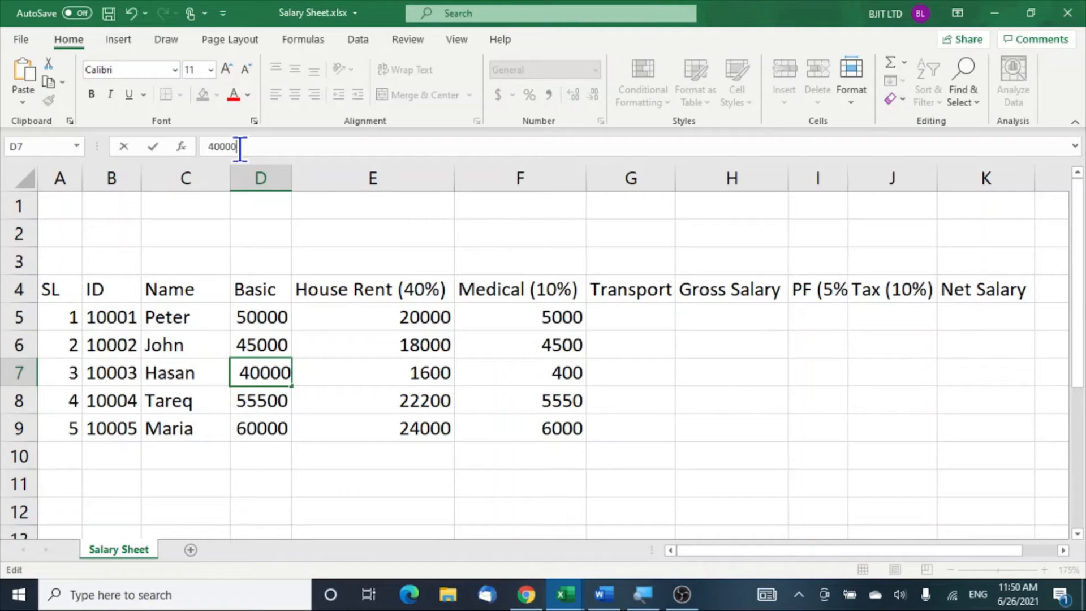
click(746, 463)
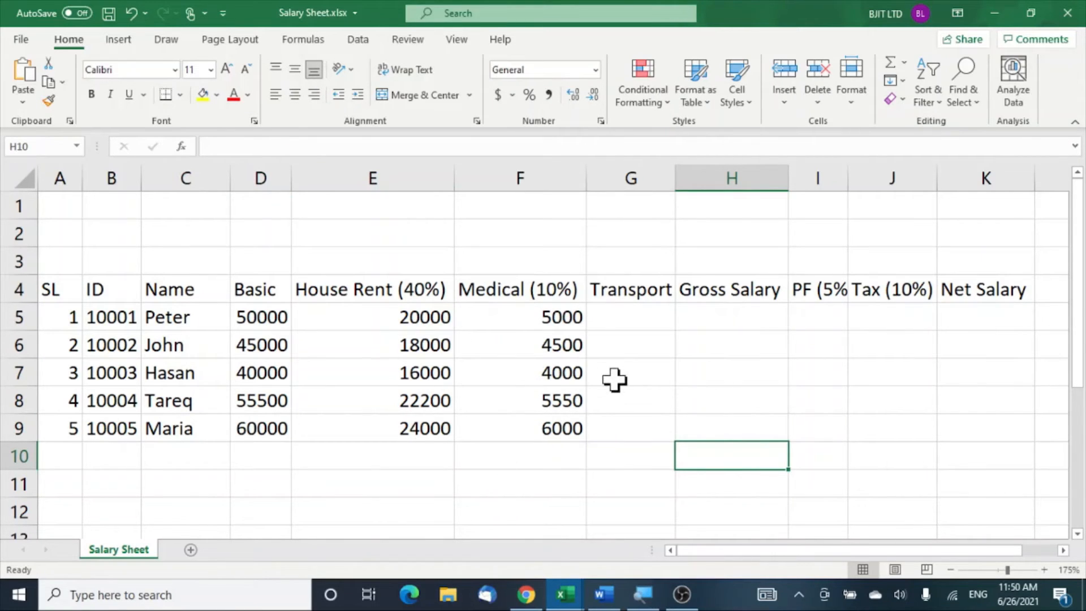
Enter a transport allowance of 2000 in G5 and copy it to cells G6 to G9
click(625, 320)
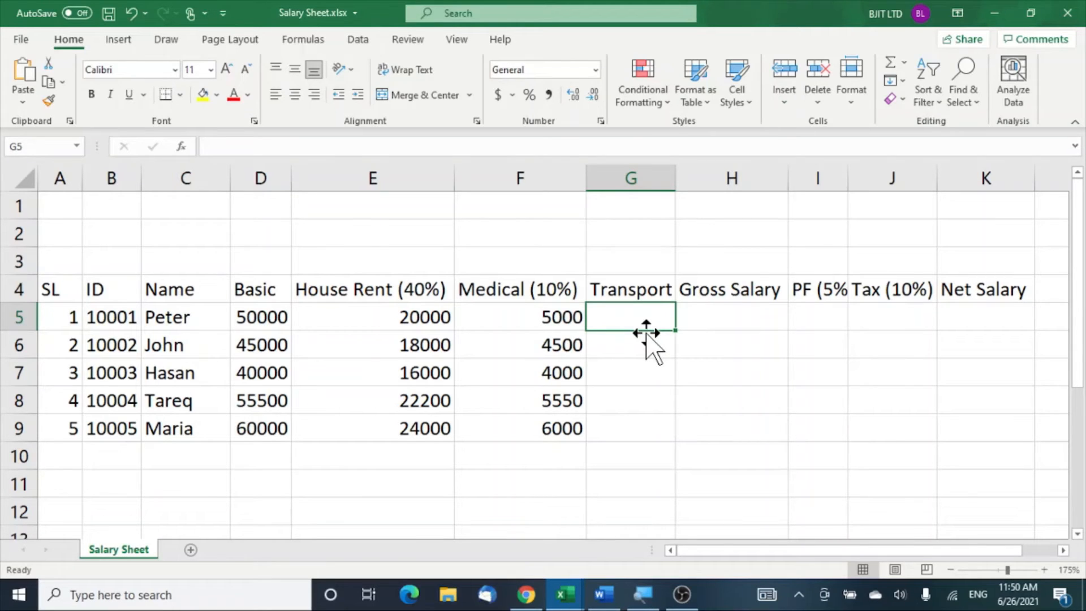
text(2000)
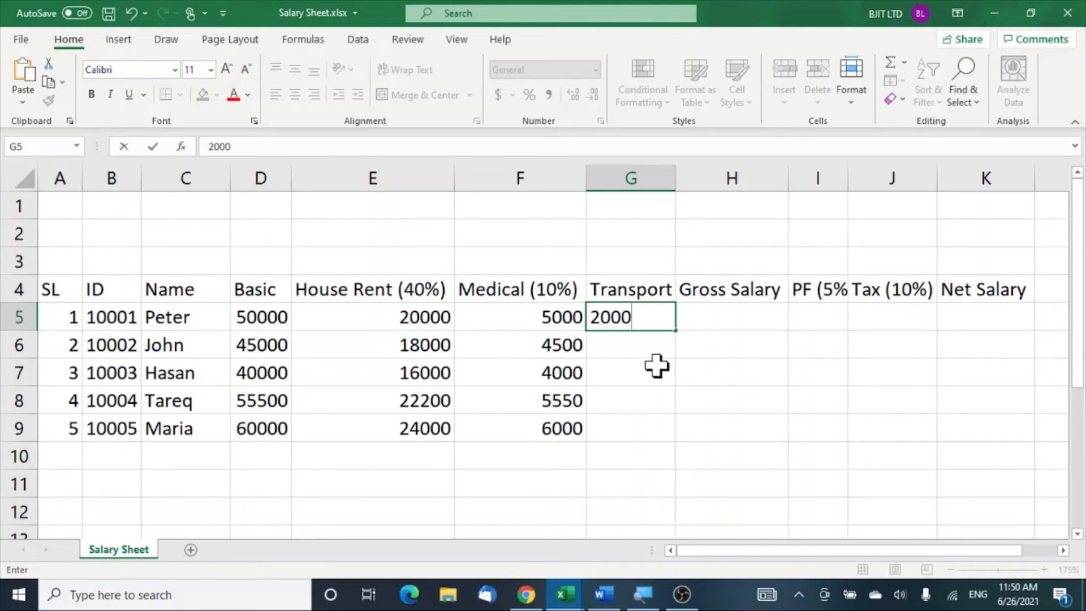
click(656, 365)
click(643, 317)
key(ctrl+c)
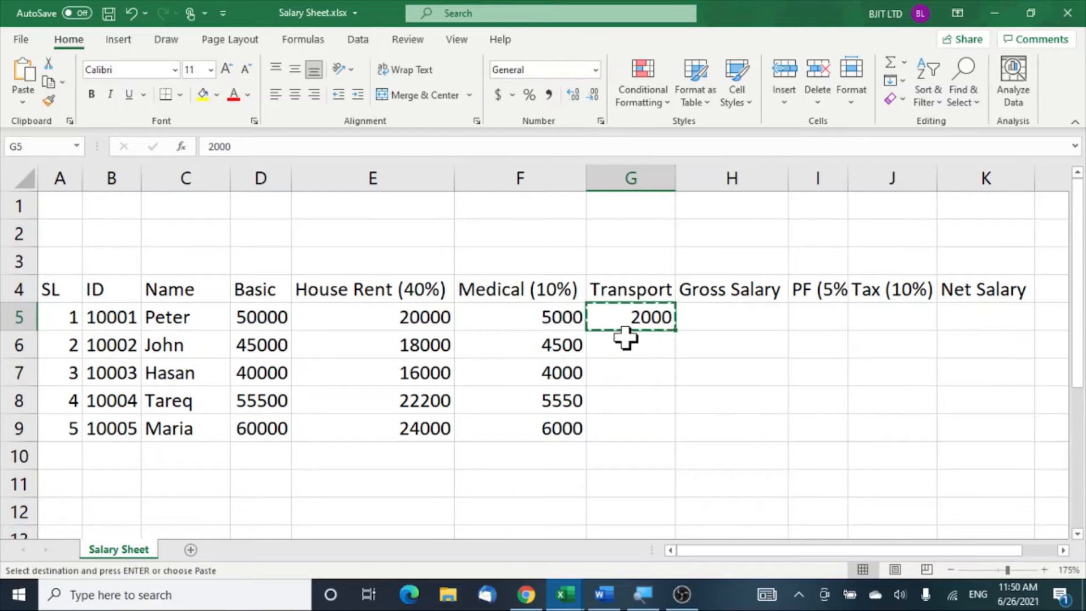
drag(626, 337, 628, 428)
key(ctrl+v)
click(765, 405)
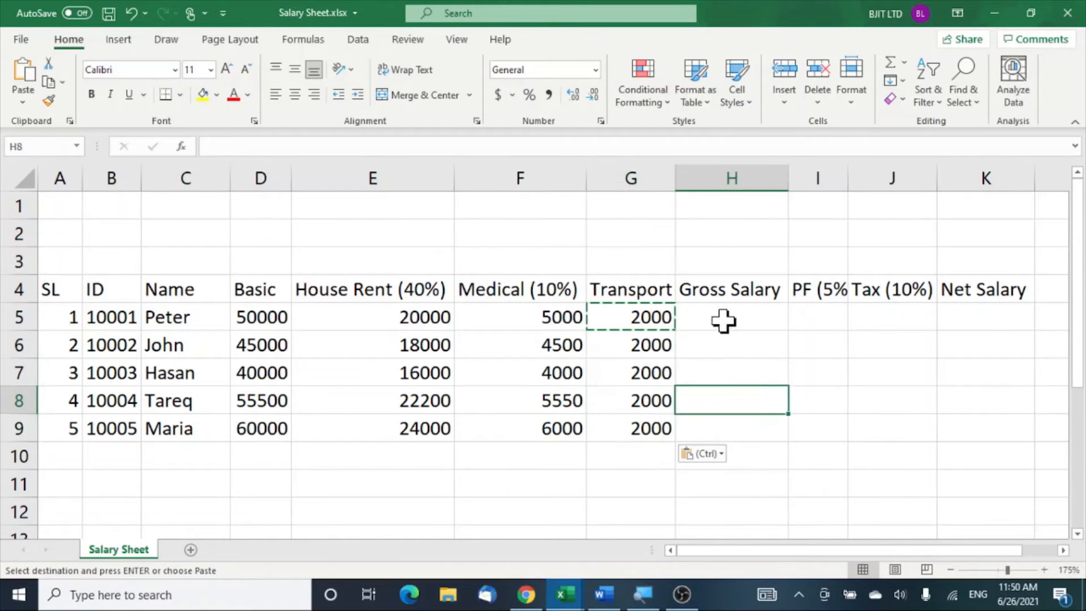
Calculate the first employee's gross salary in H5 with the formula =SUM(D5:G5)
click(725, 320)
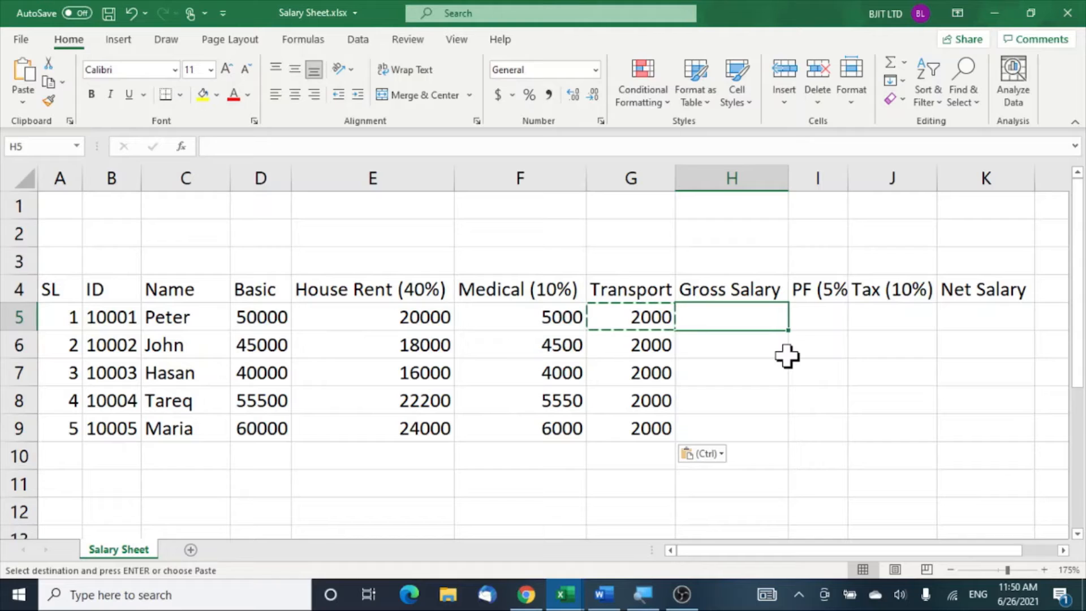
key(Escape)
text(=)
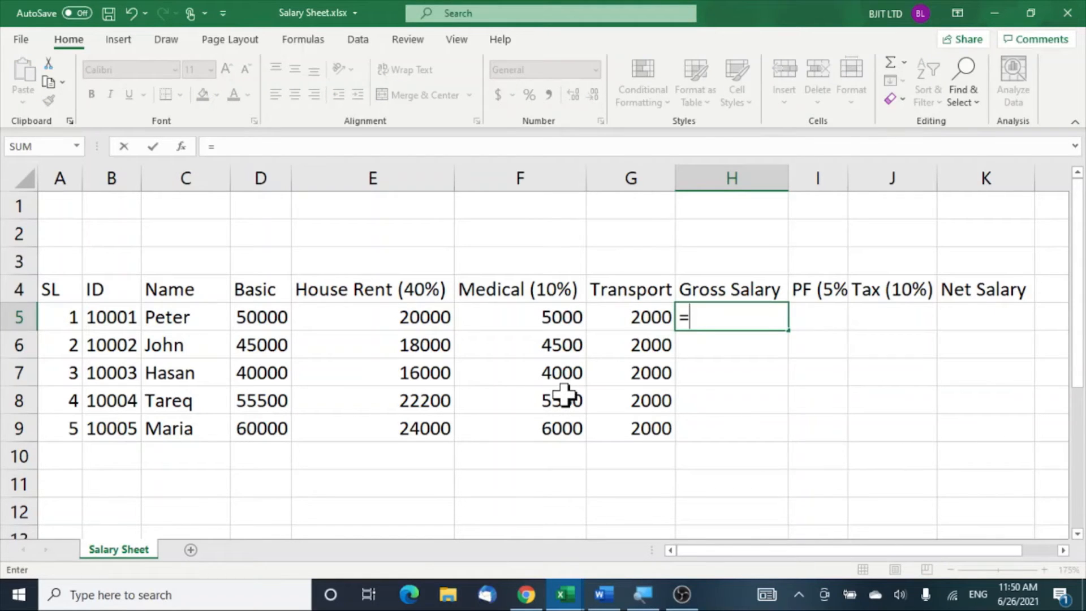
text(SU)
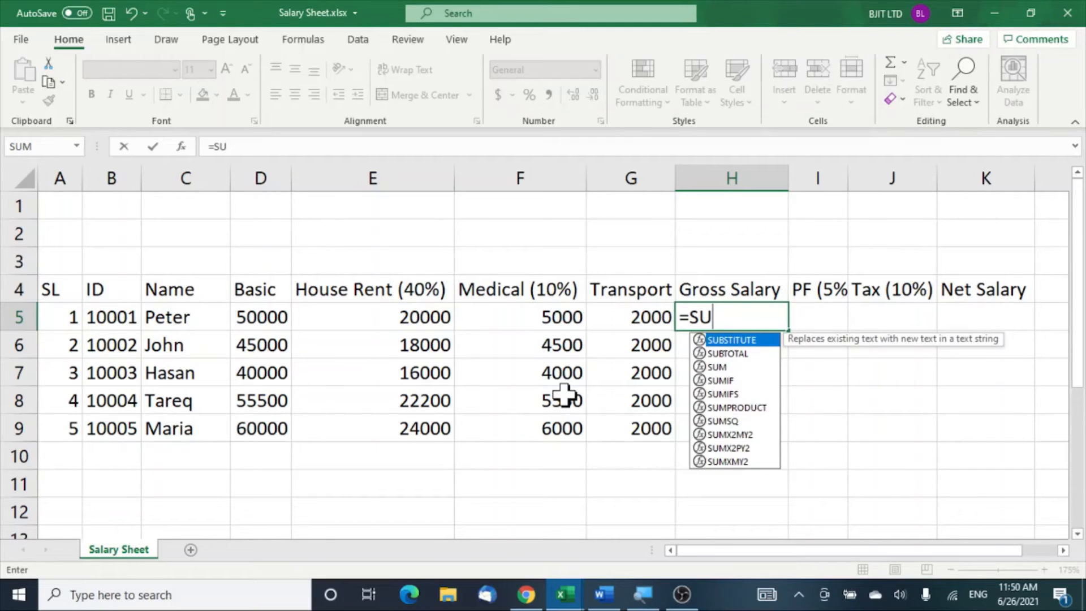
text(M)
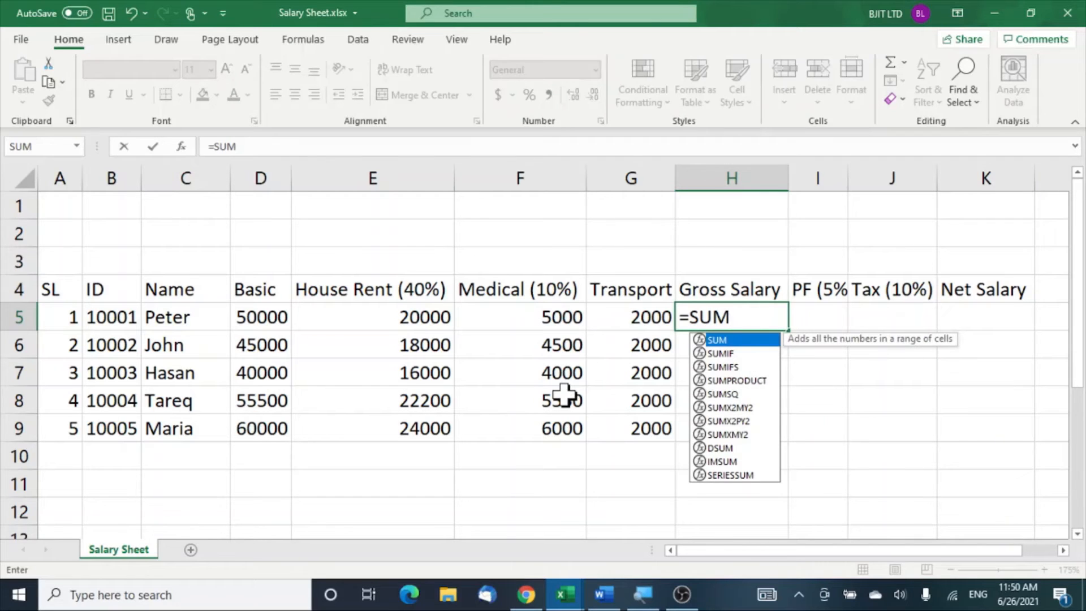
text(()
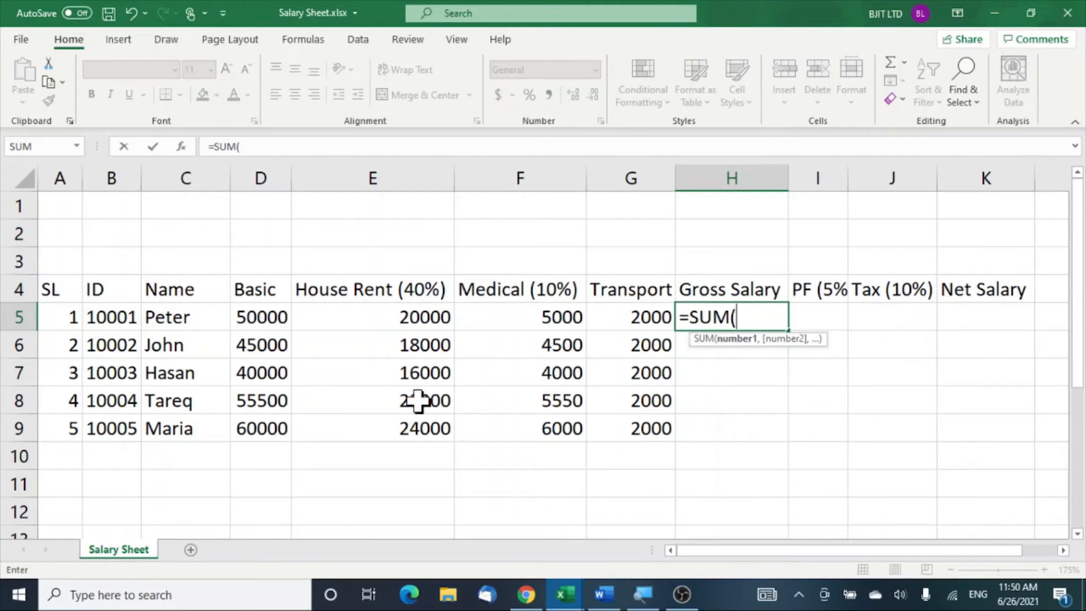
drag(272, 317, 657, 321)
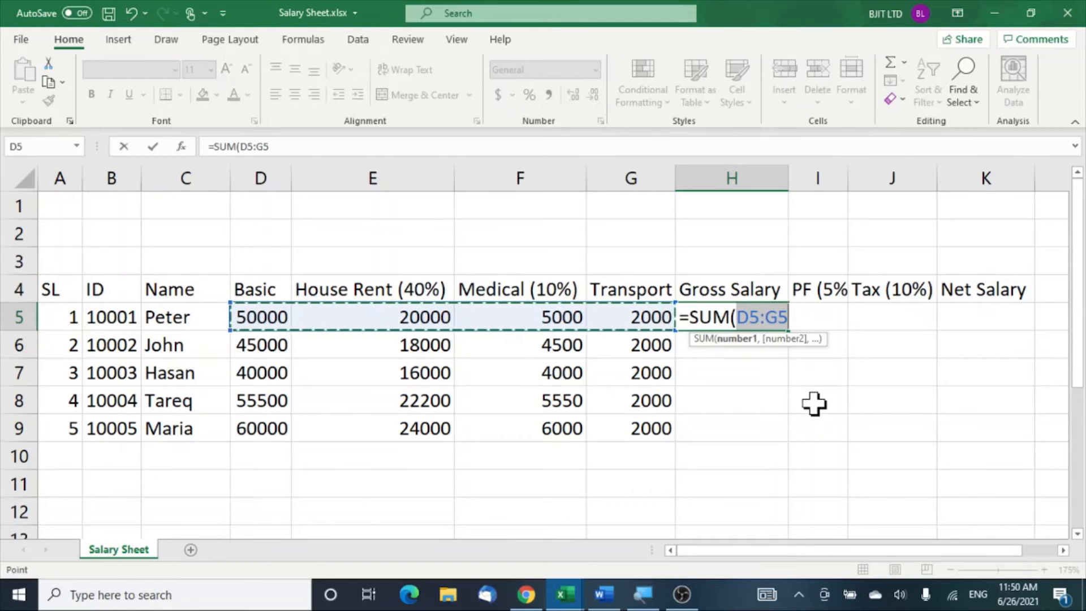
text())
key(Return)
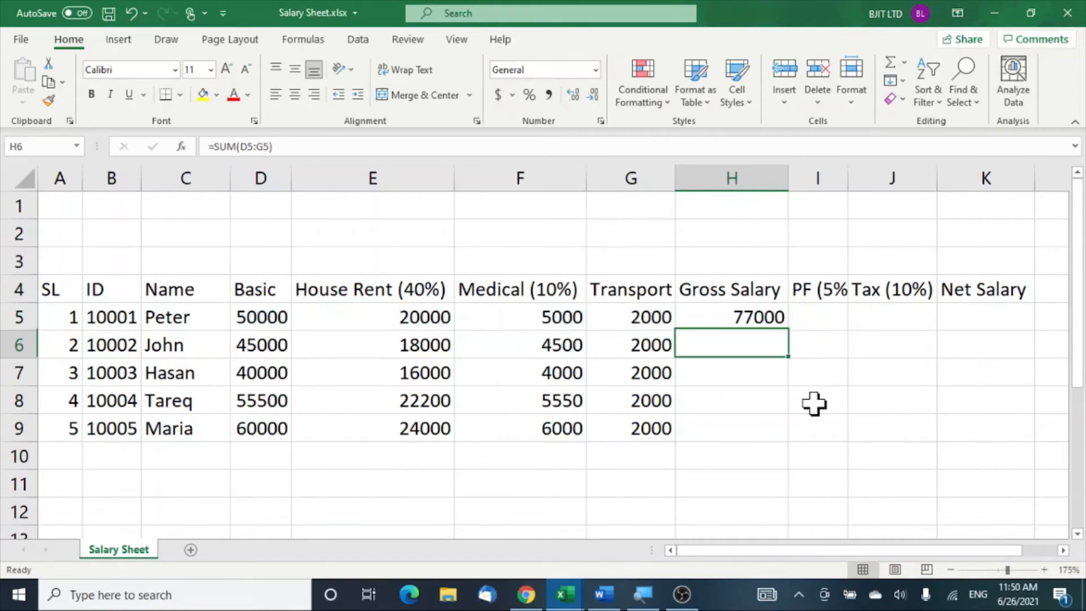
Fill the gross salary formula from H5 down to H9 for the remaining employees
click(747, 315)
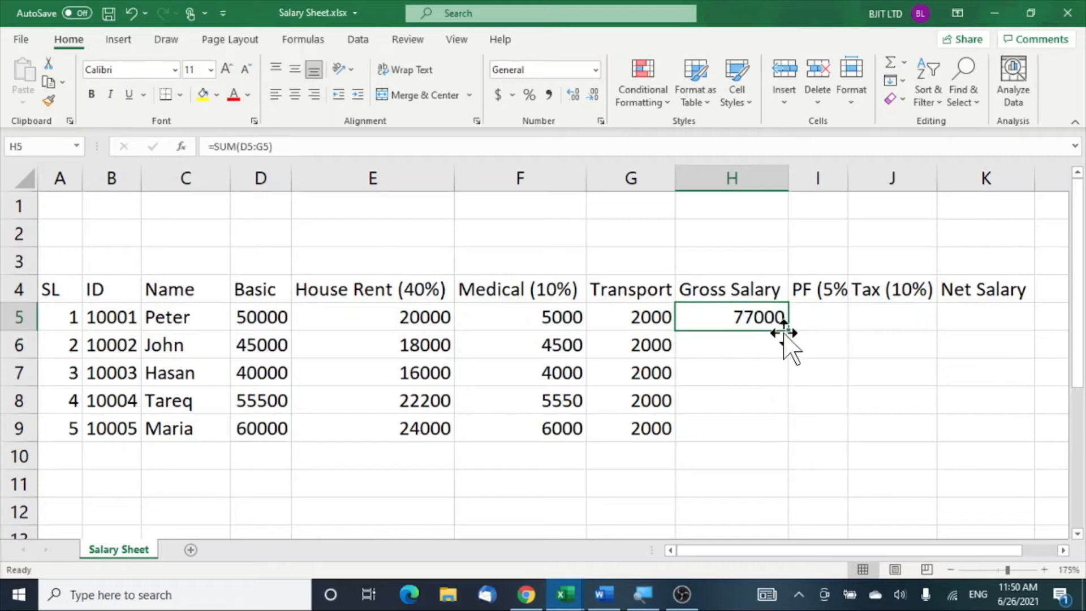
drag(788, 328, 782, 434)
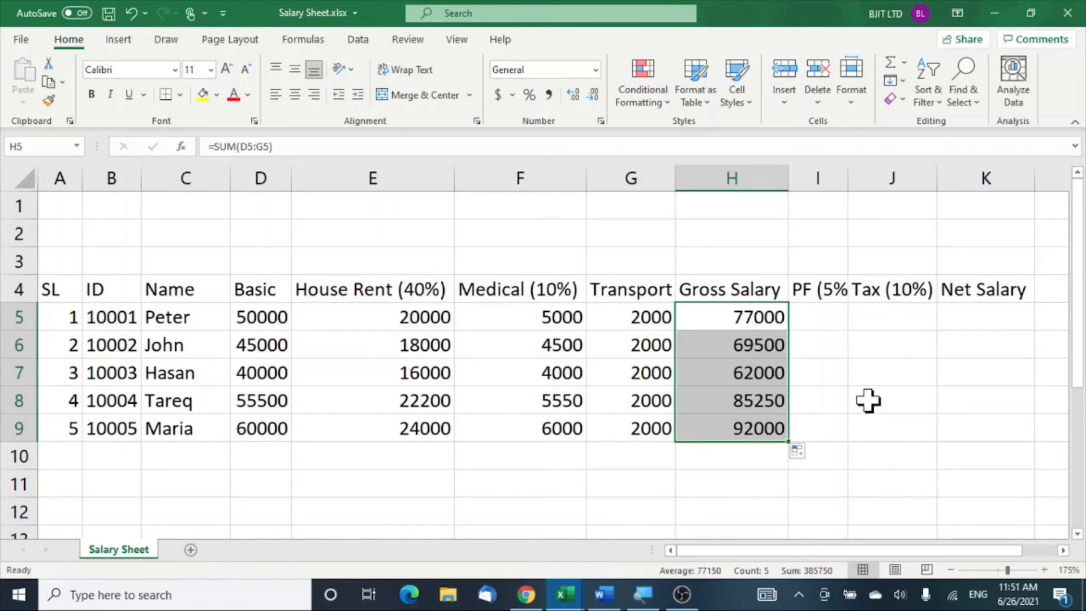
click(915, 428)
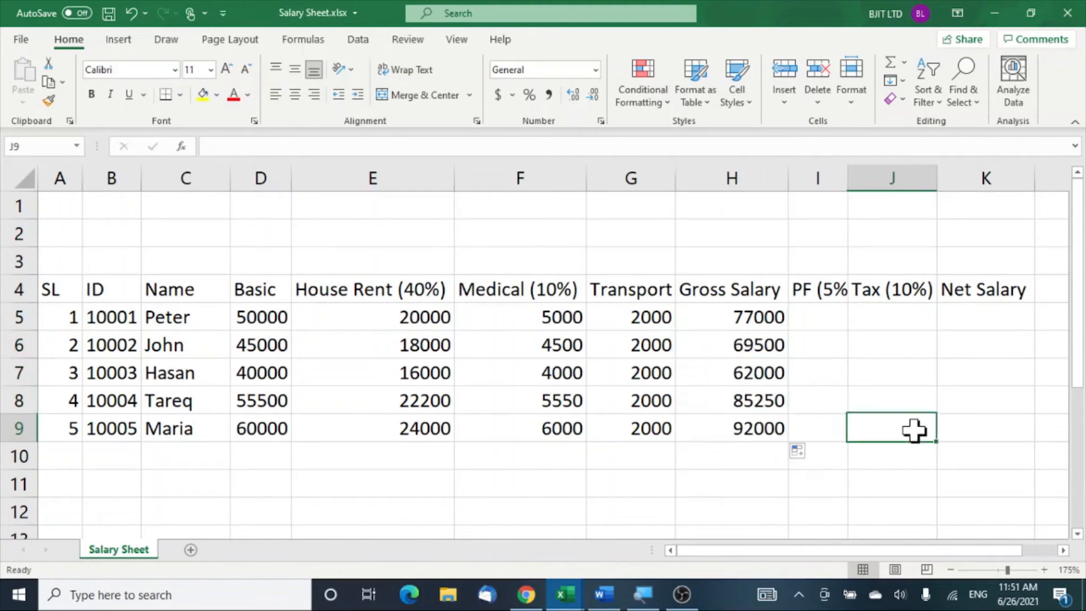
Calculate the first employee's PF deduction in I5 with the formula =D5*5%
click(826, 319)
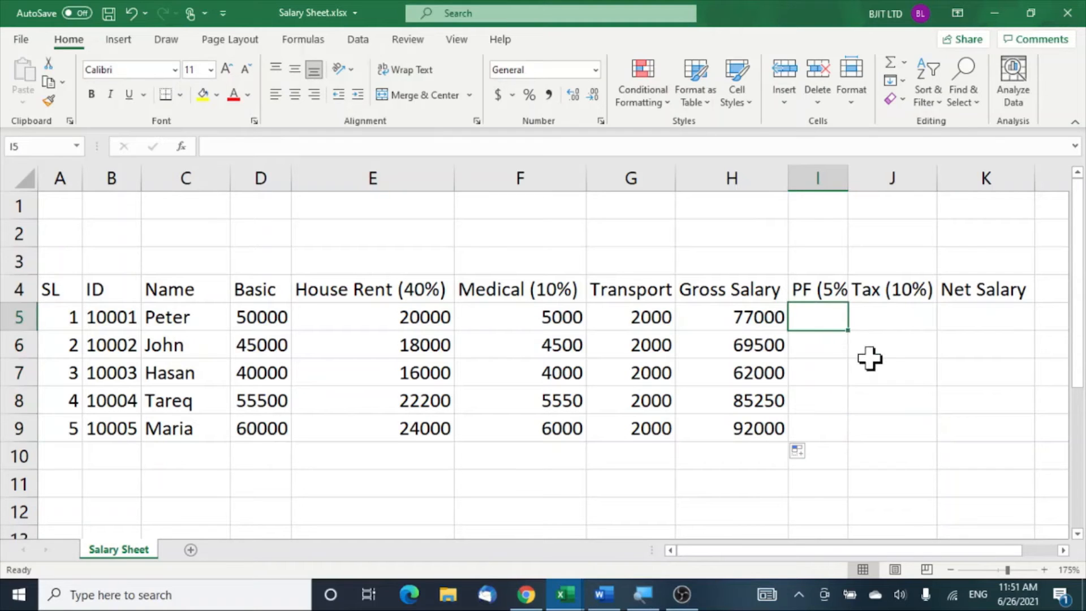
text(=)
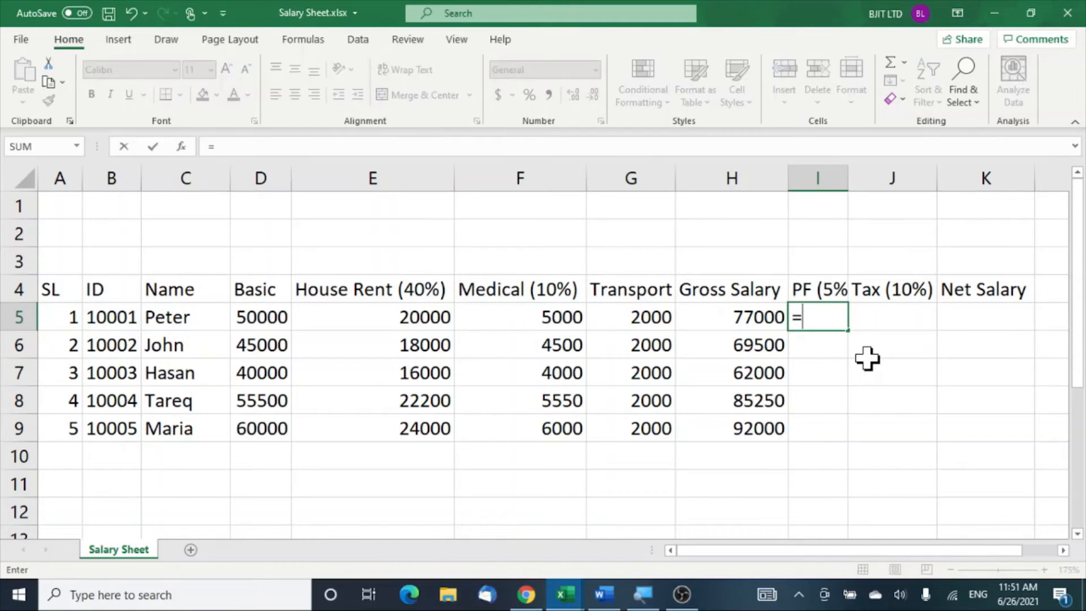
click(260, 318)
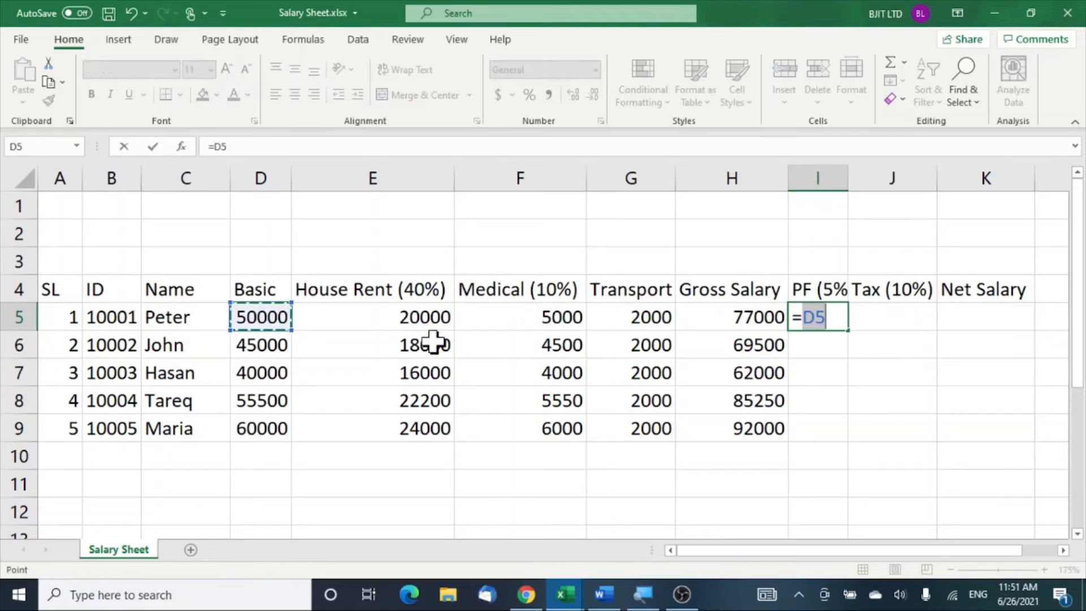
text(*)
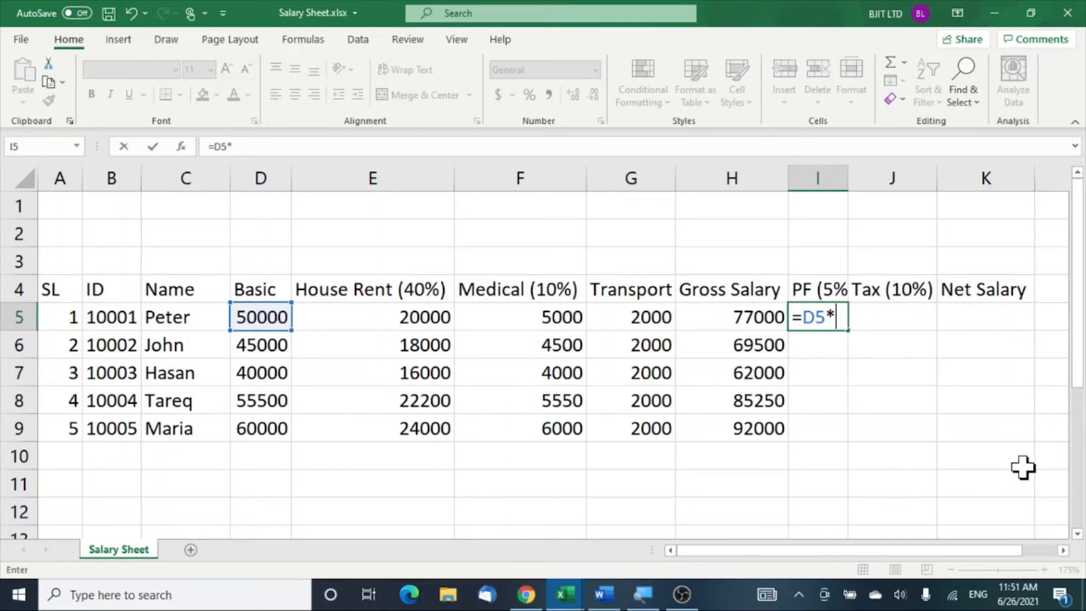
text(5%)
key(Return)
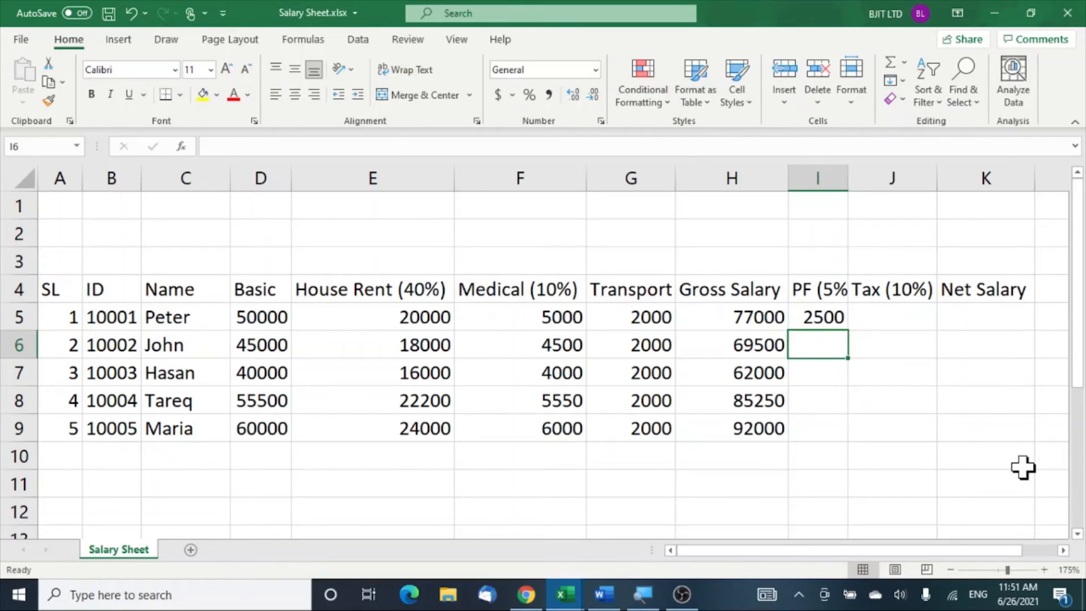
Fill the PF formula from I5 down to I9 for the remaining employees
click(883, 369)
click(836, 318)
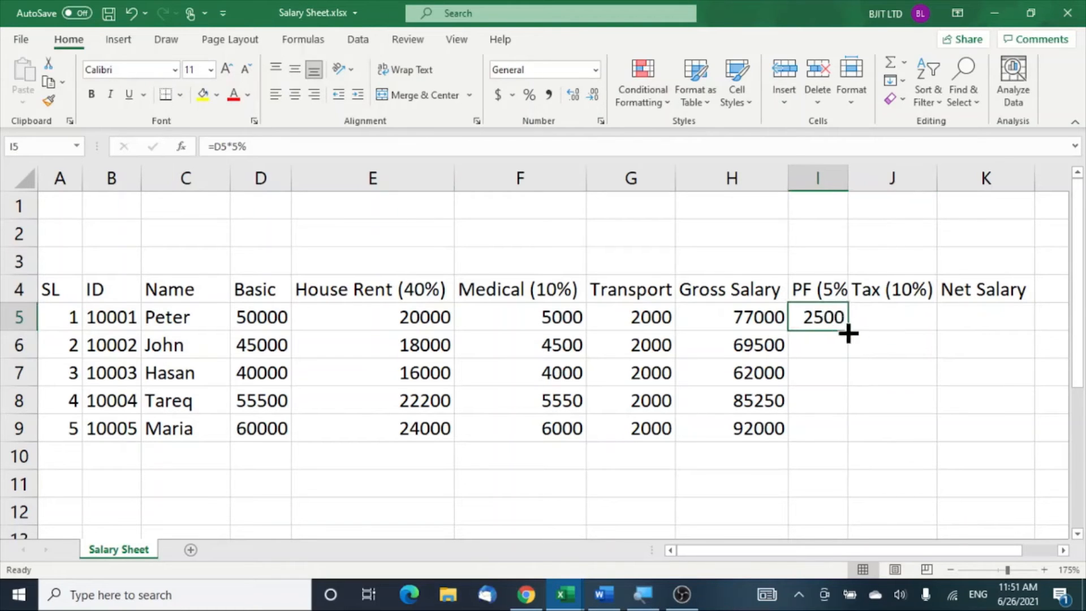
drag(849, 331, 853, 440)
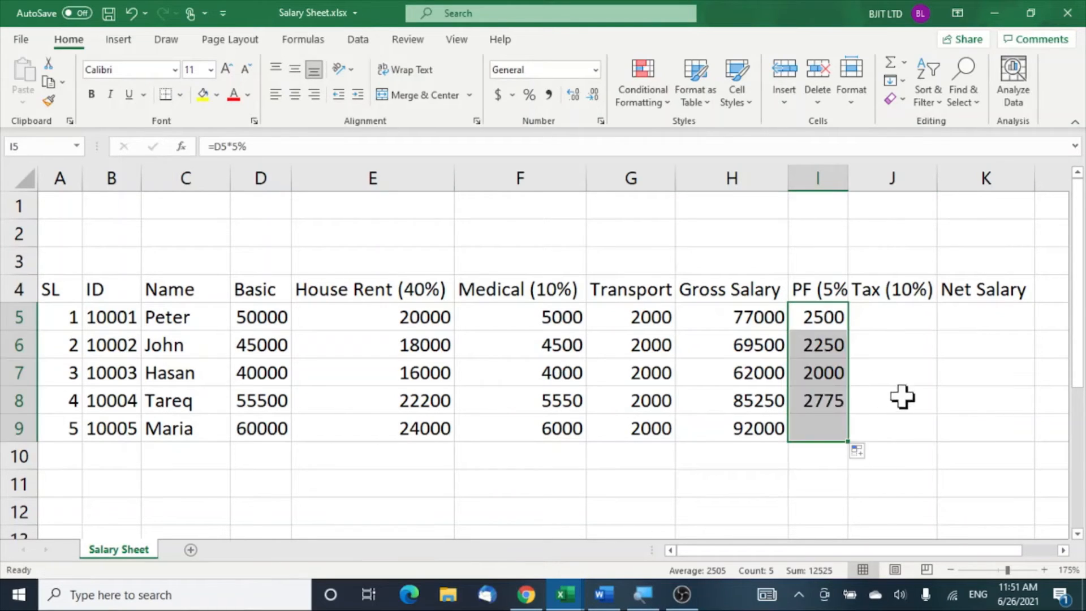
Calculate the first employee's tax in J5 with the formula =D5*10%
click(894, 326)
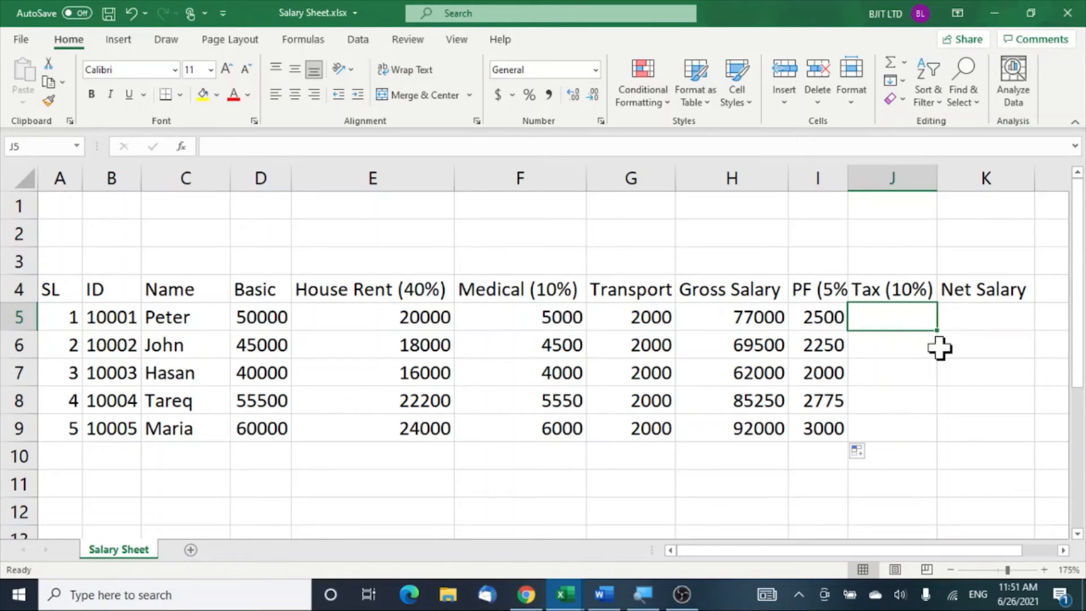
text(=)
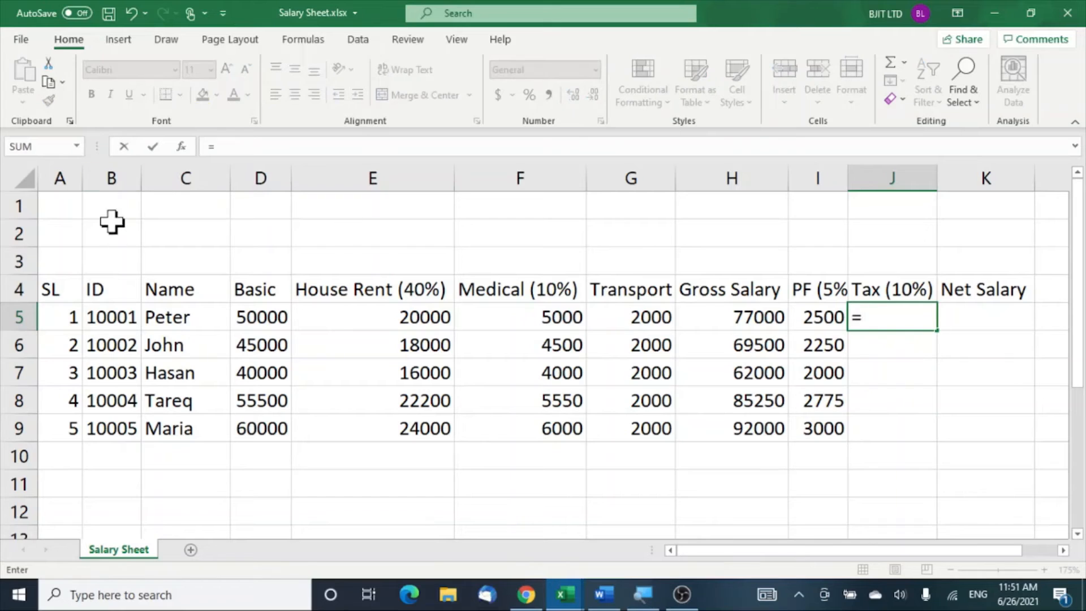
click(264, 321)
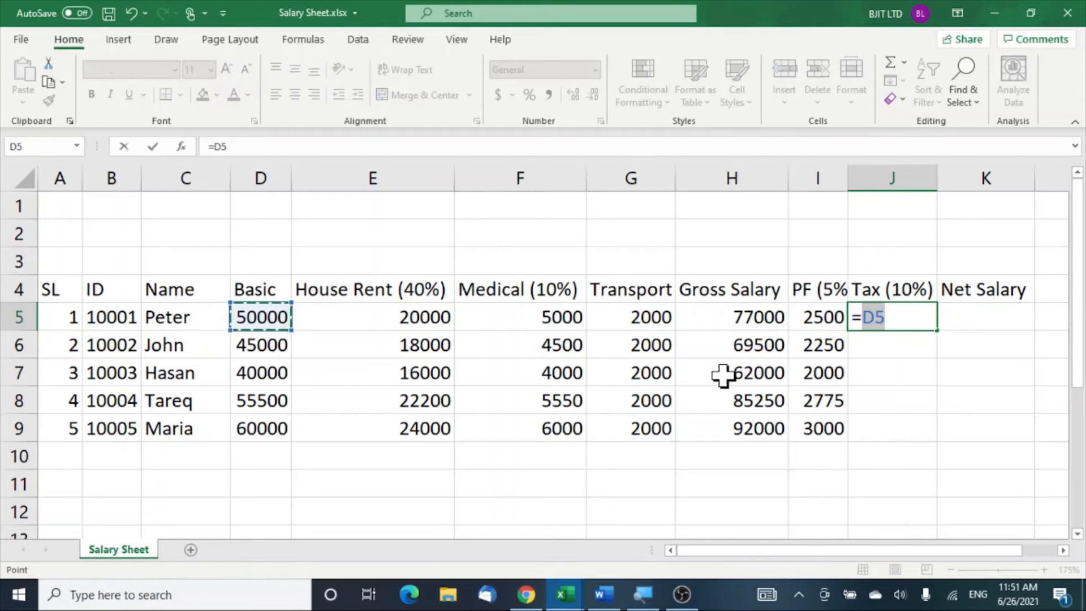
text(*10)
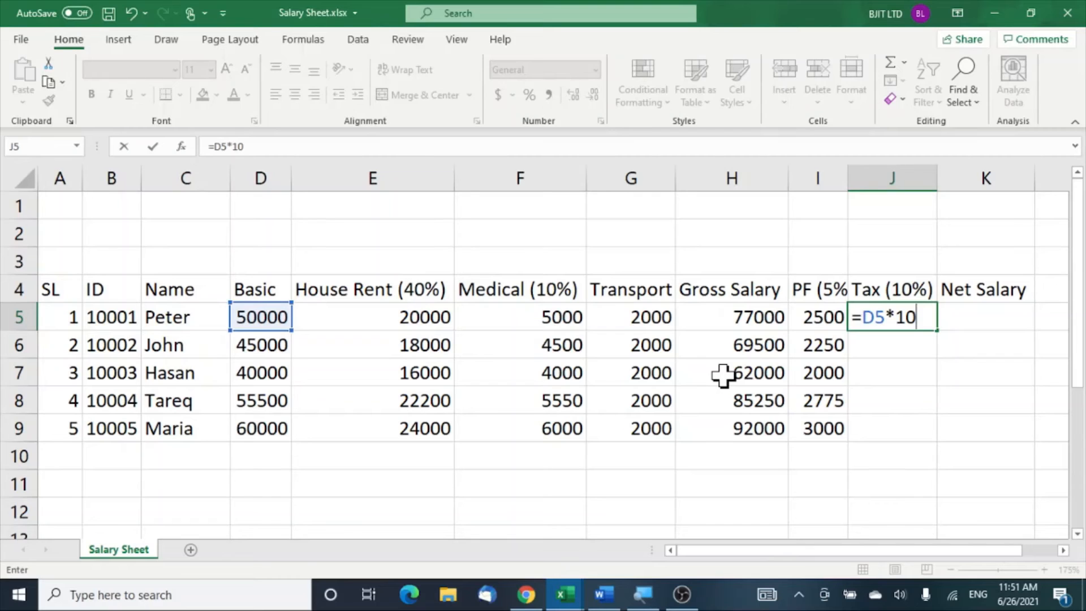
text(%)
key(Return)
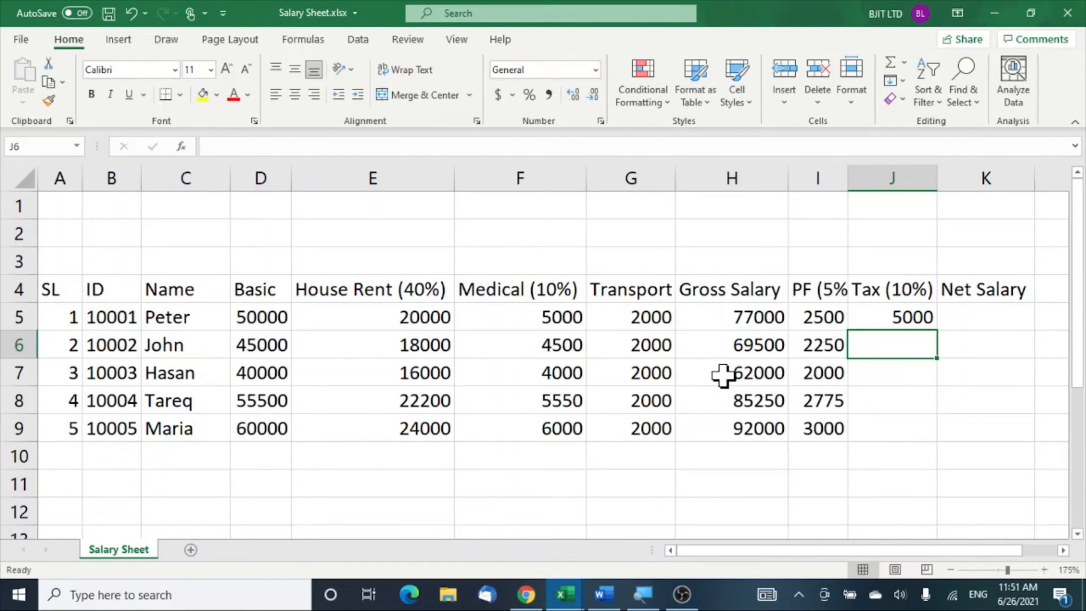
Fill the tax formula from J5 down to J9 for the remaining employees
click(917, 315)
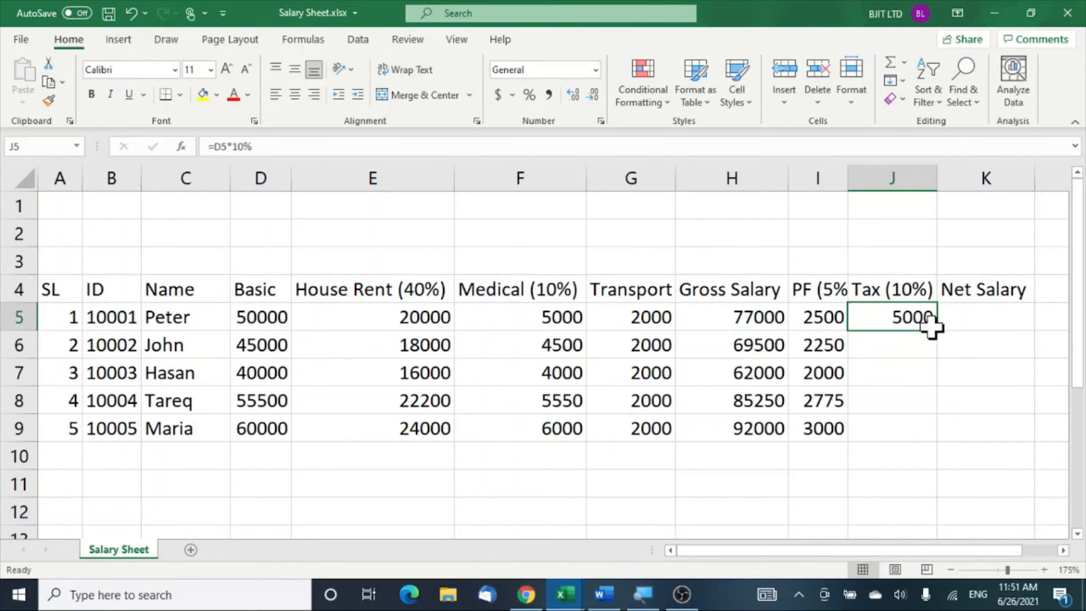
drag(938, 331, 934, 438)
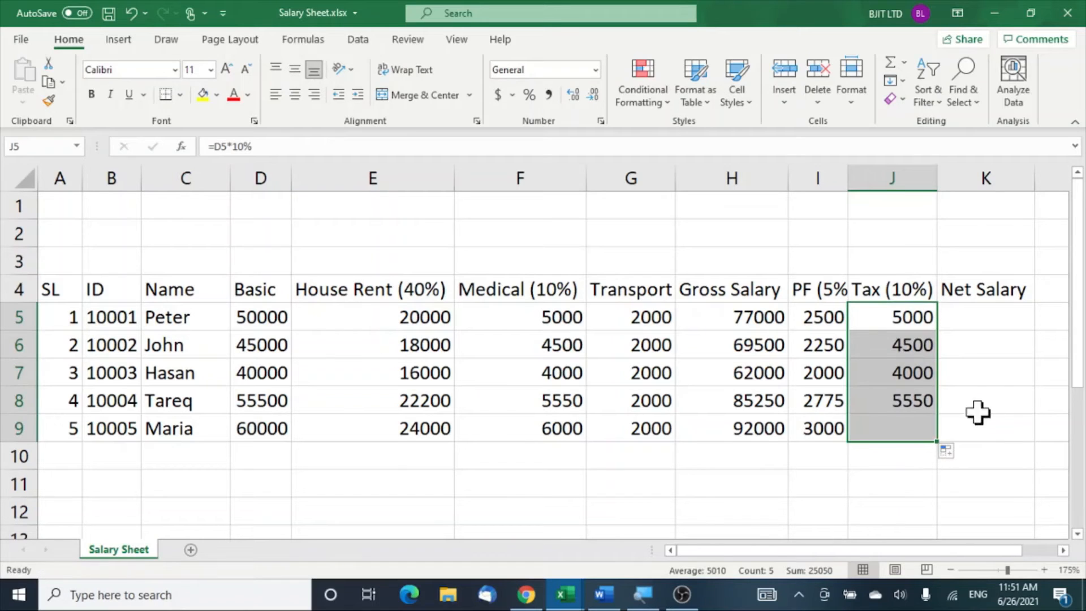
click(994, 402)
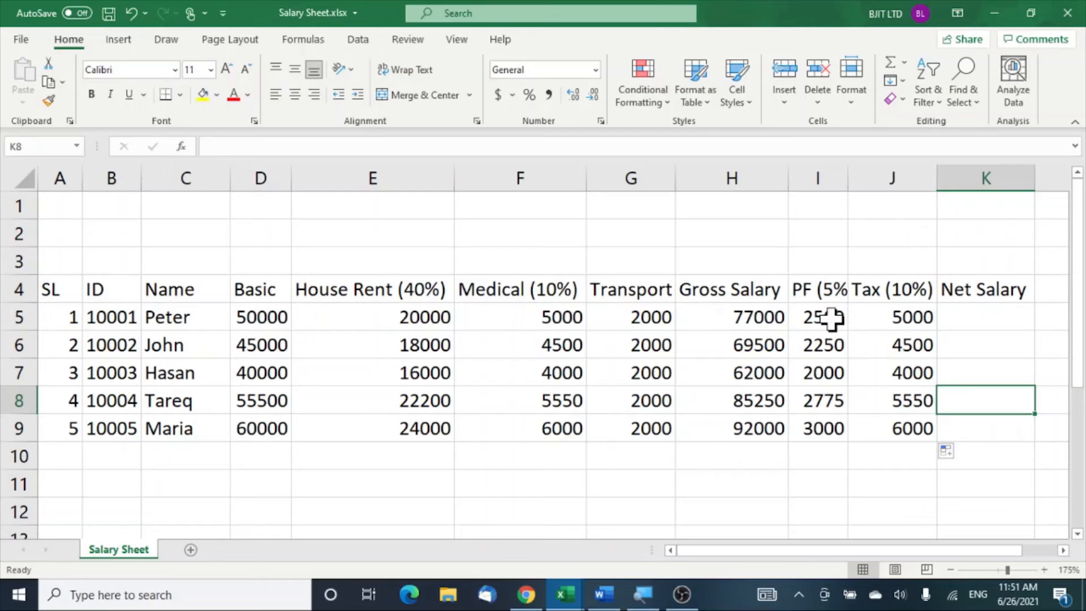
Calculate the first employee's net salary in K5 with the formula =H5-I5-J5
click(961, 317)
text(=)
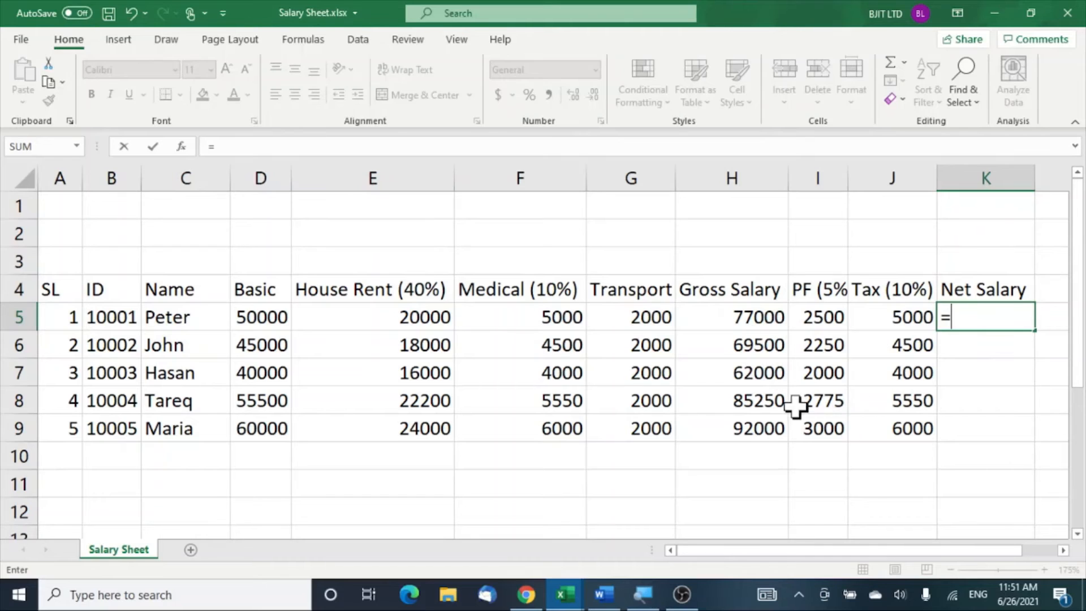
click(752, 317)
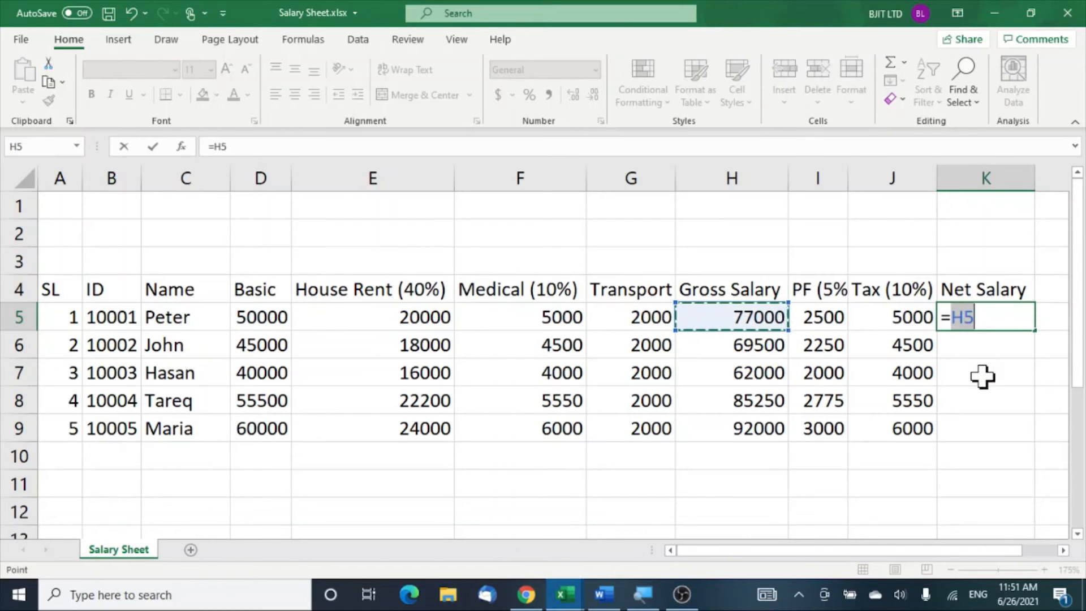
text(-)
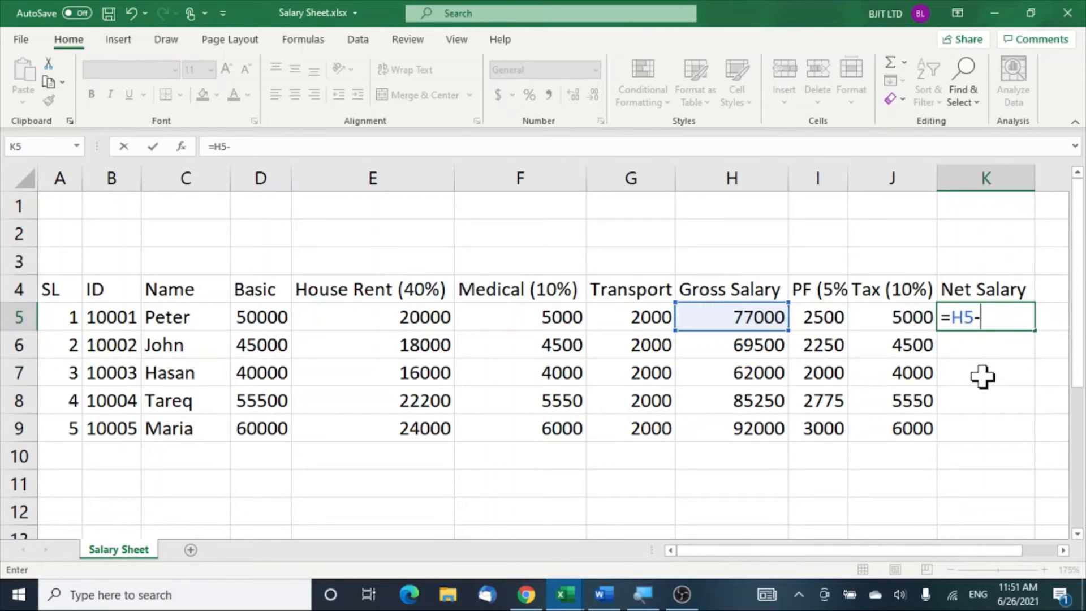
mouse_move(825, 311)
mouse_down()
mouse_move(861, 312)
mouse_move(826, 315)
mouse_up()
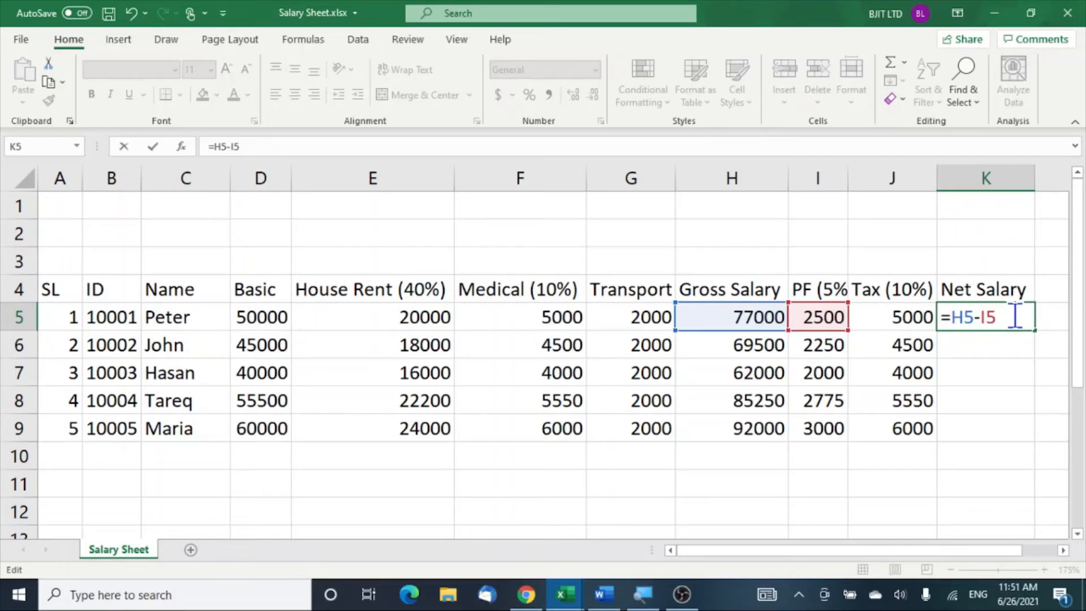
click(902, 318)
key(Return)
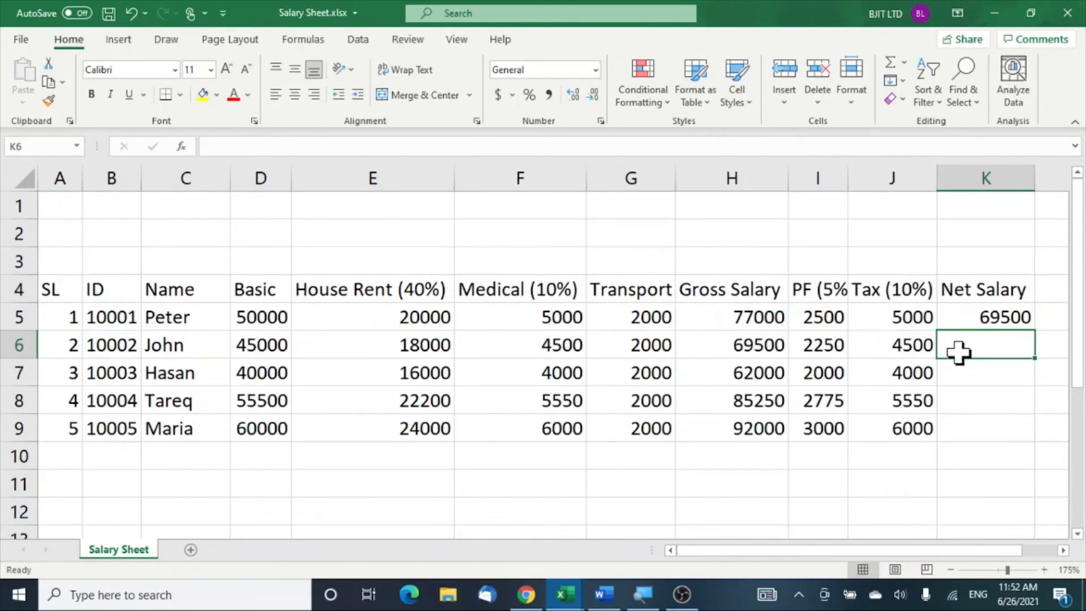
Fill the net salary formula from K5 down to K9 for the remaining employees
click(988, 316)
drag(1036, 331, 1044, 443)
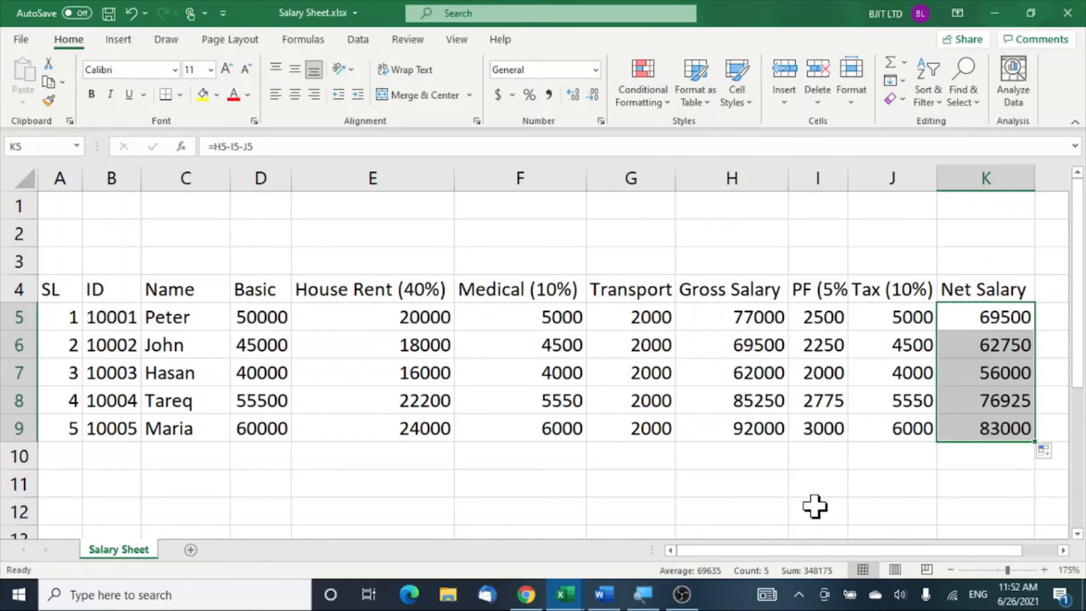
click(814, 507)
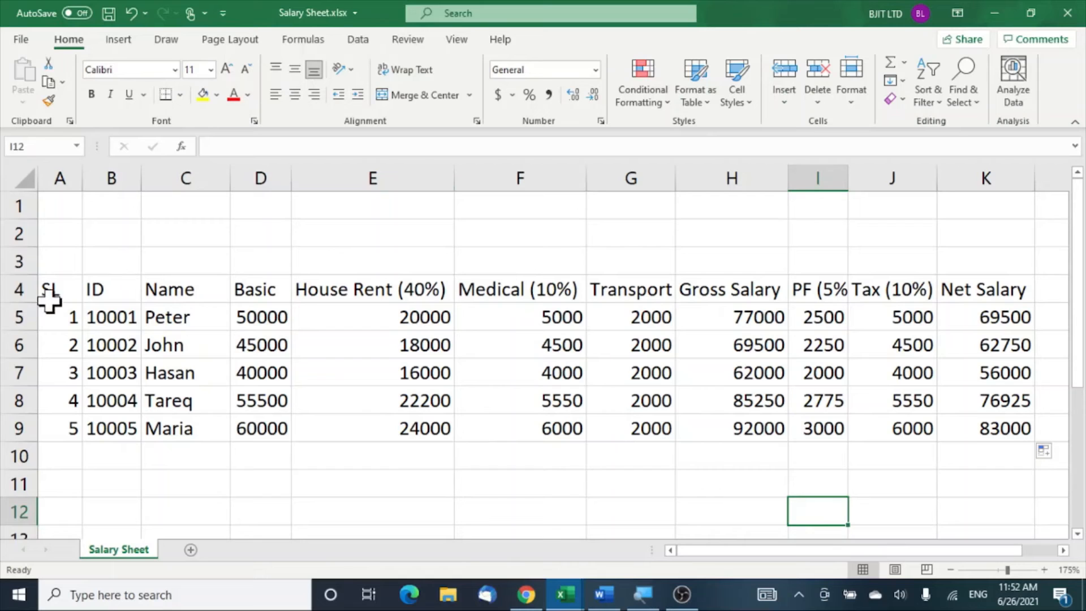
Apply All Borders to the whole salary table in A4:K9, including the header row
drag(49, 297, 1011, 430)
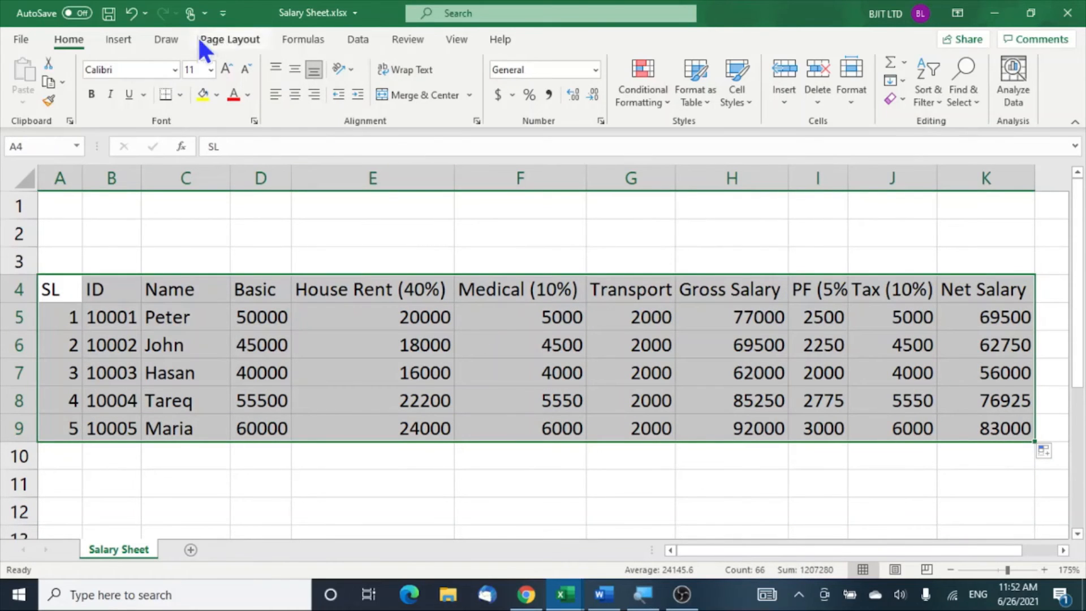
click(180, 94)
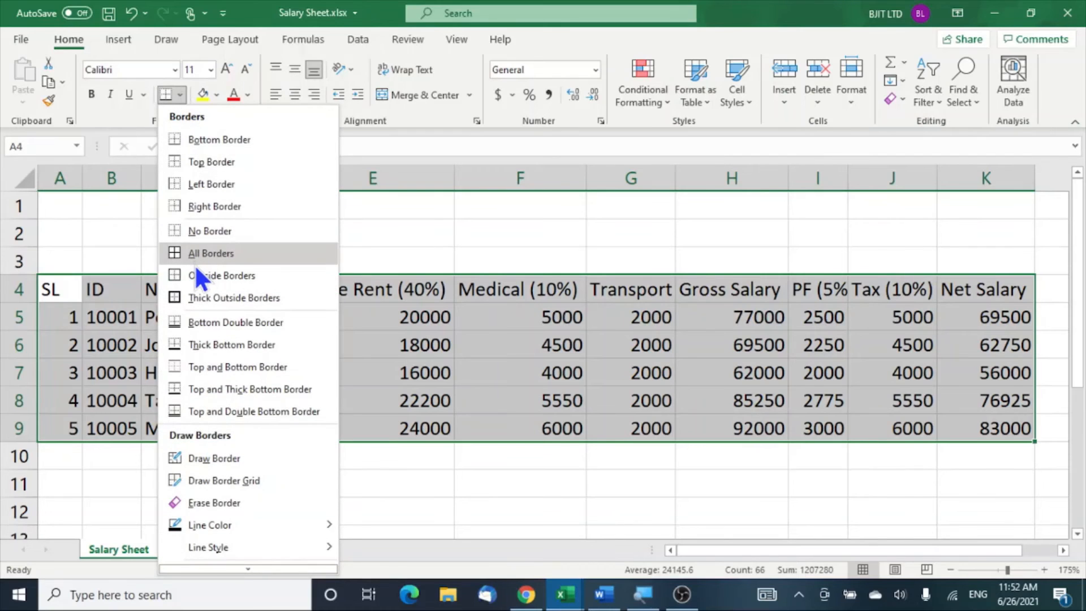
click(172, 253)
click(592, 456)
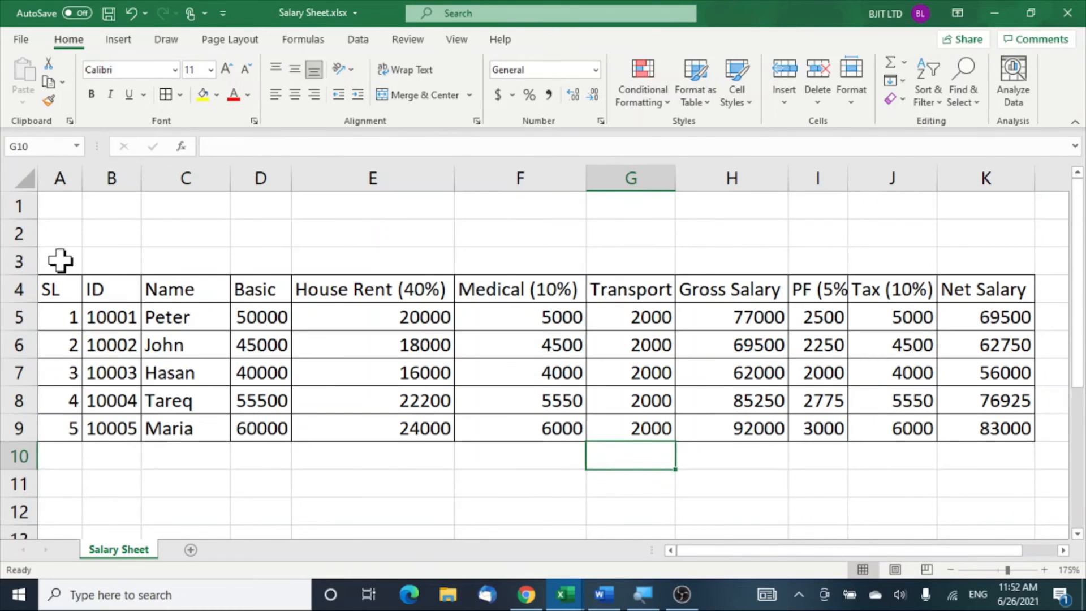
Merge and center A3:K3 above the table and enter the title "Salary Sheet for January"
drag(61, 260, 990, 260)
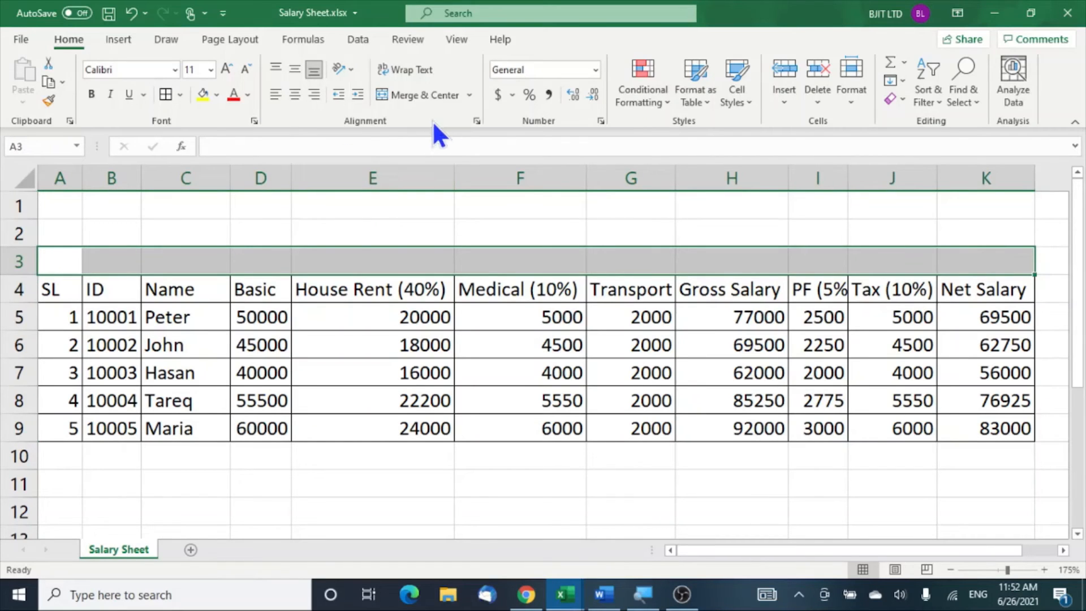
click(425, 94)
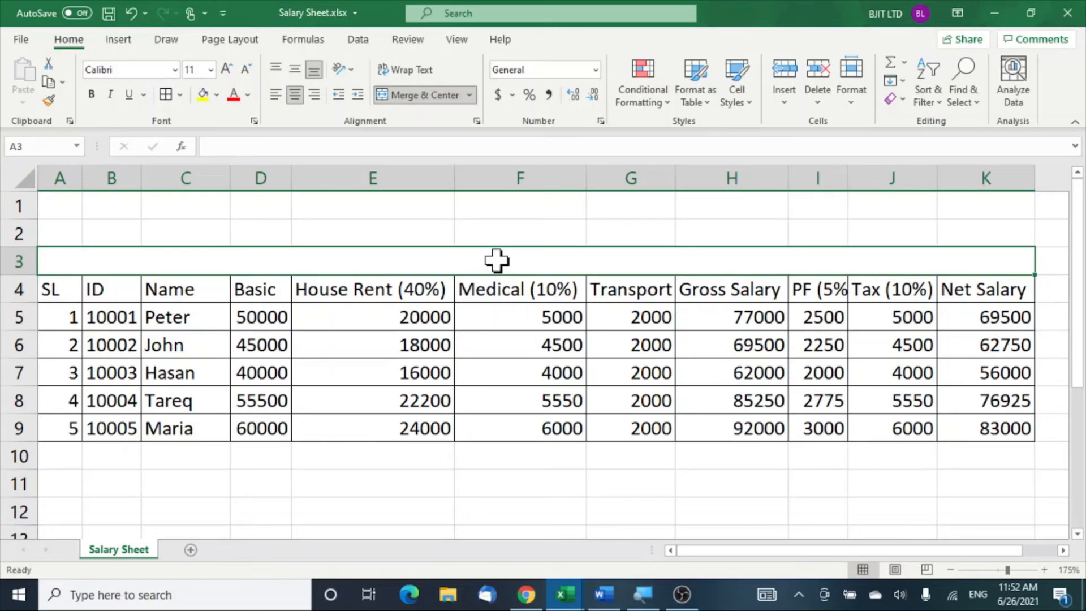
text(s)
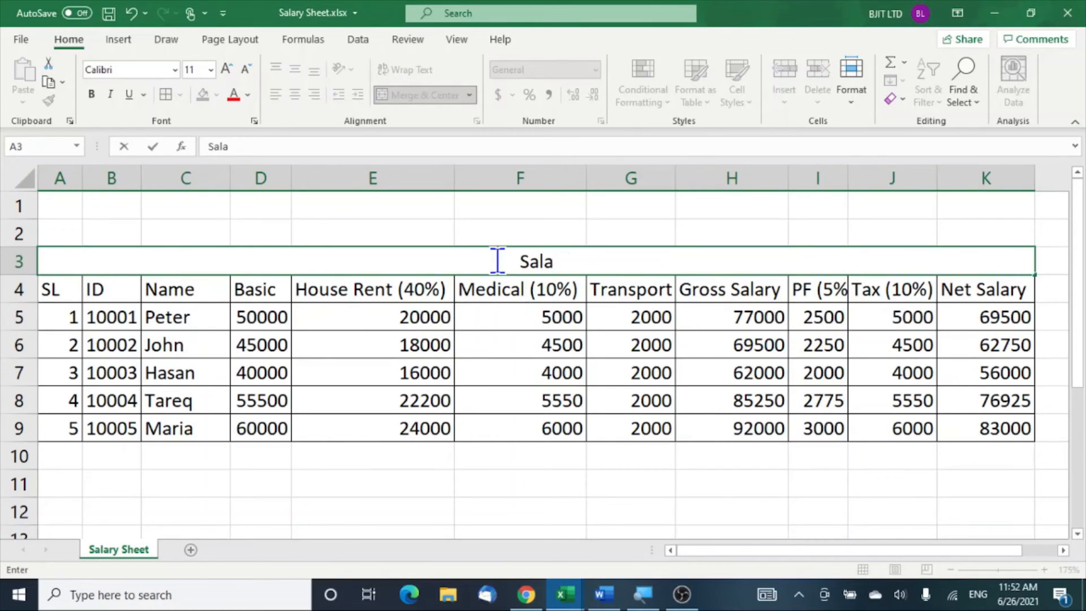
text(alary Sh)
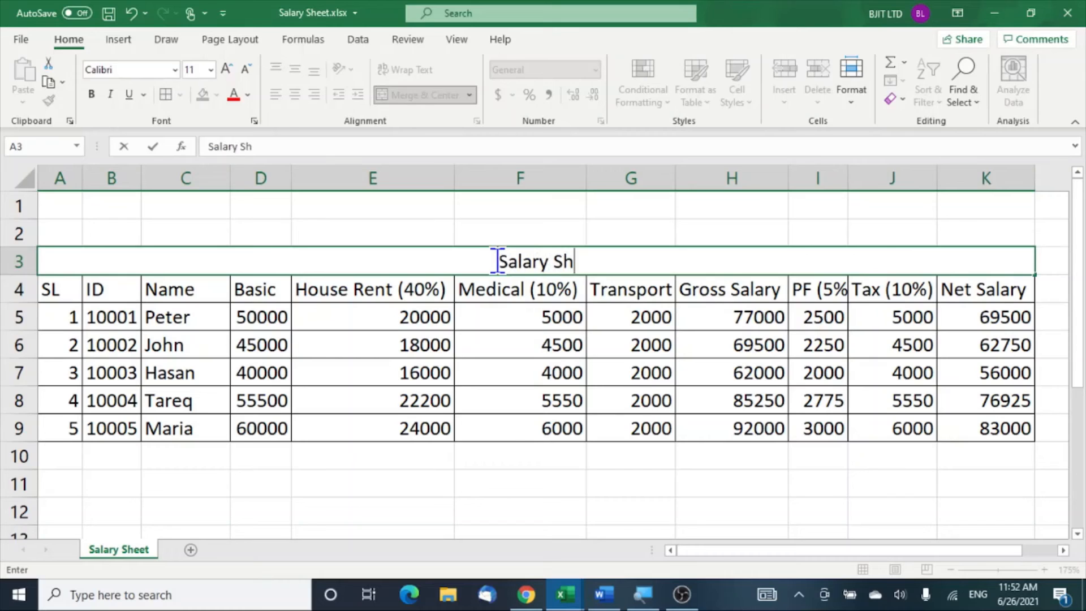
text(eet fo)
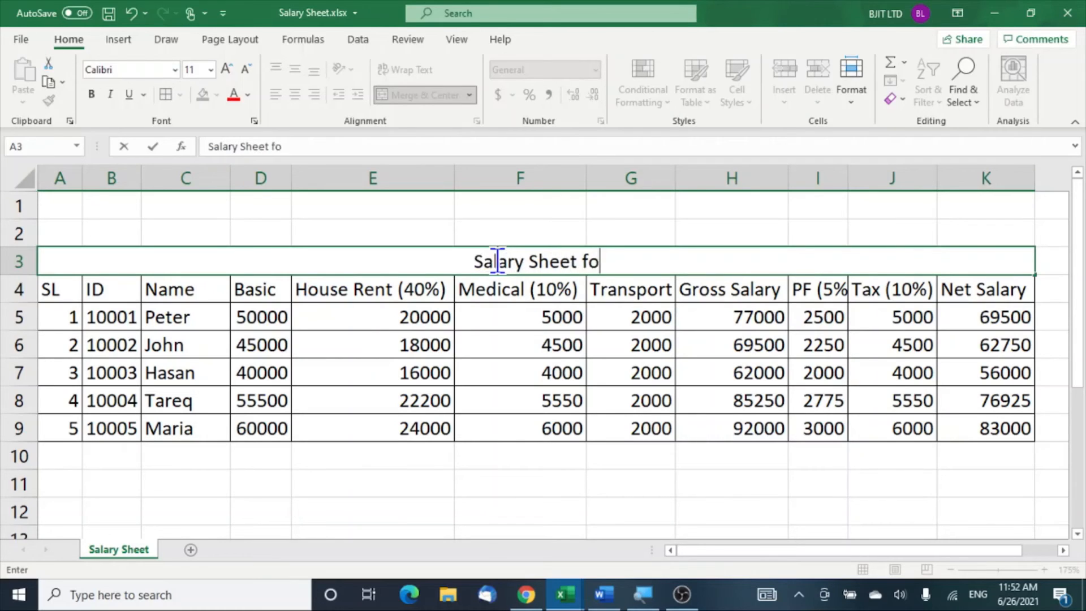
text(r January)
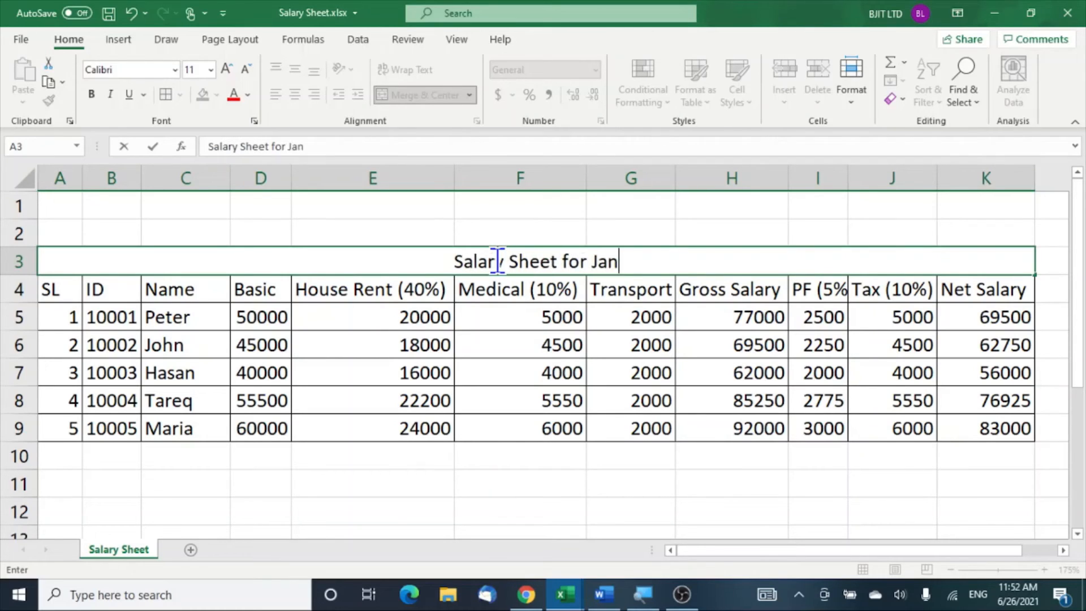
click(635, 456)
Fill the merged title cell with a medium-light blue theme colour and set its font size to 20
click(497, 265)
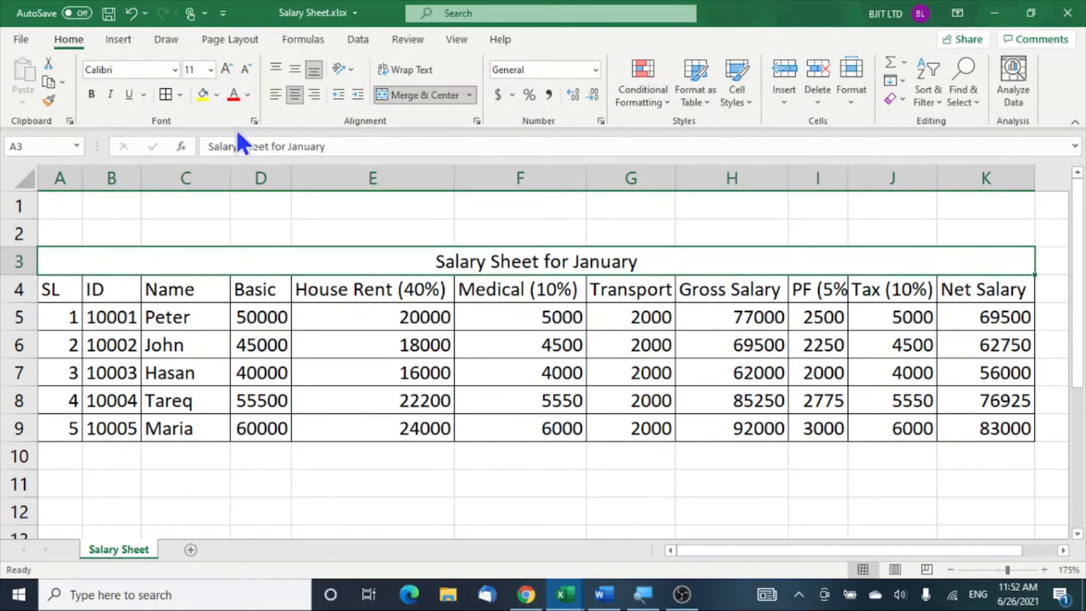
click(218, 95)
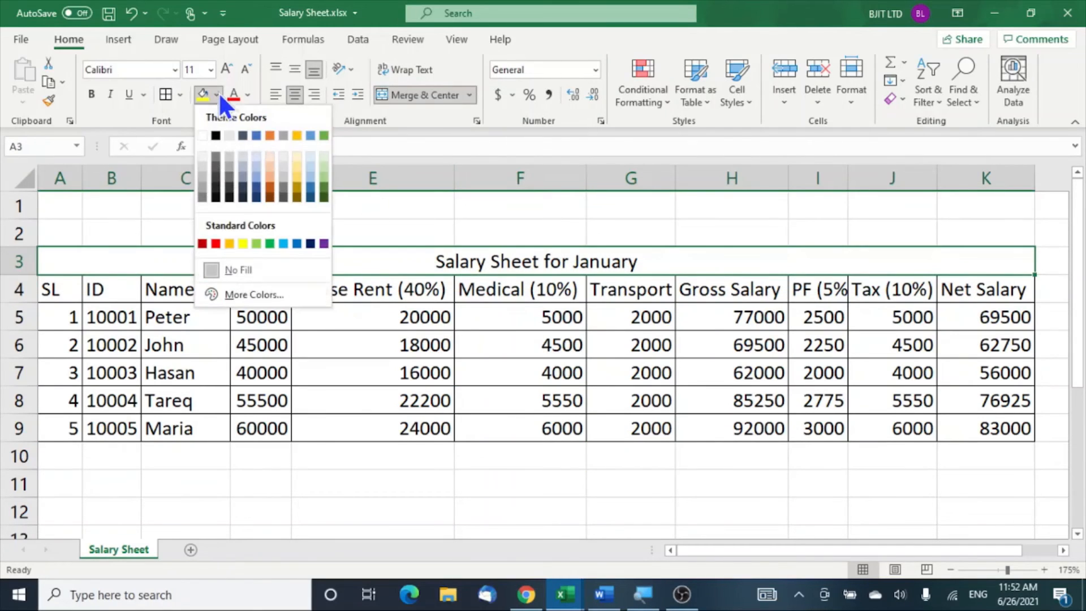
click(256, 180)
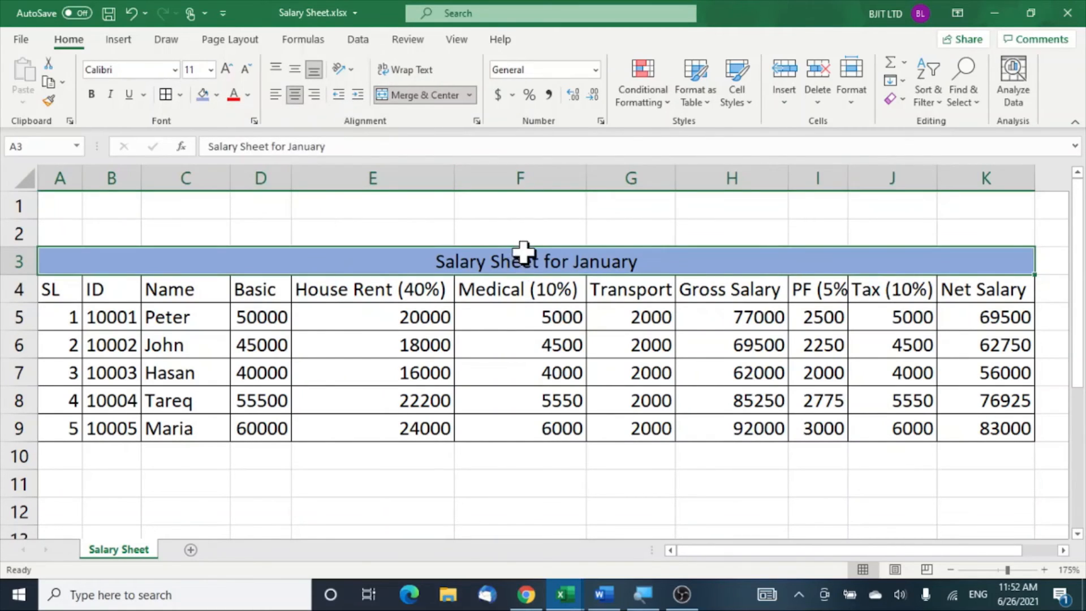
click(210, 69)
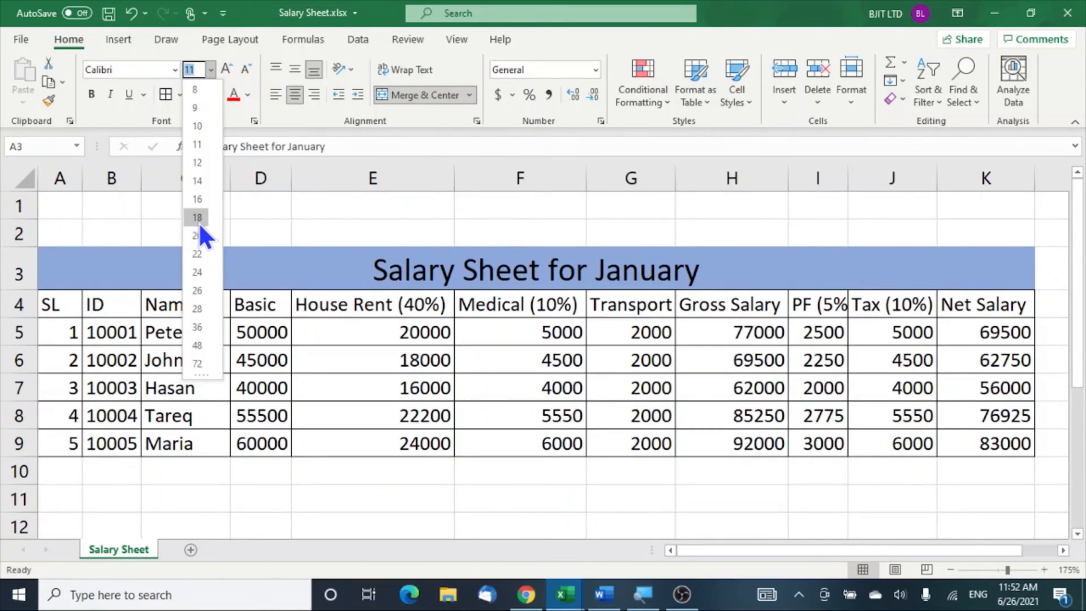
click(199, 234)
click(772, 484)
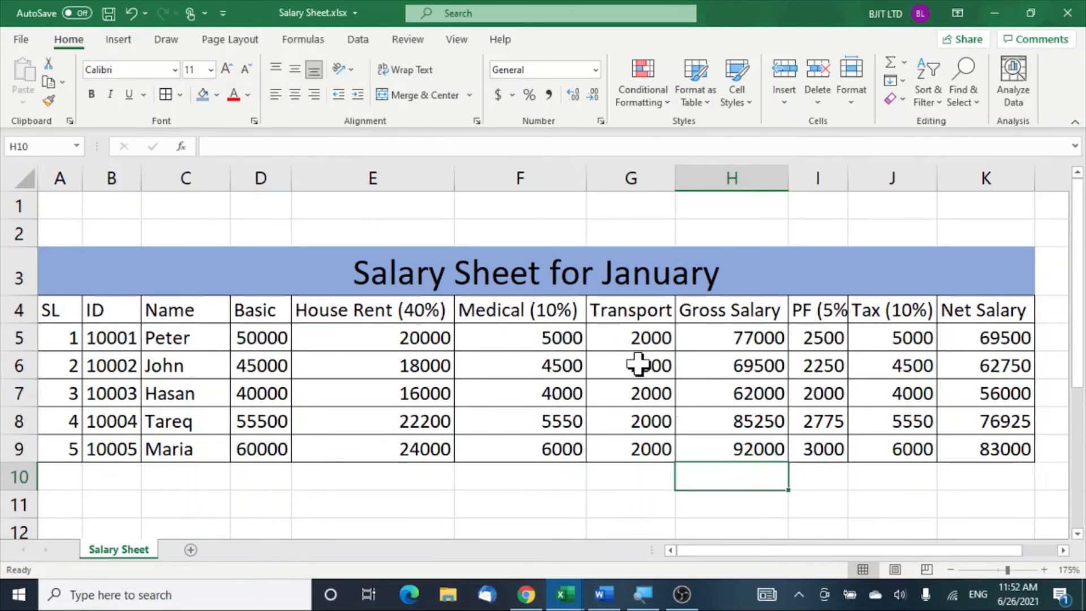
Apply a thick outside border around the merged title cell in row 3
click(498, 277)
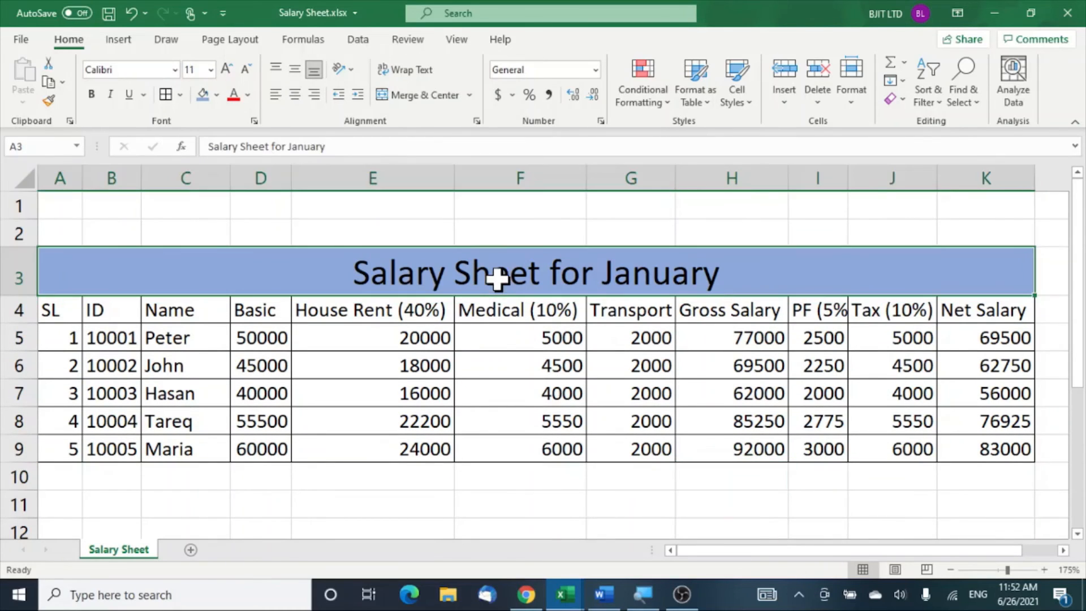
click(218, 95)
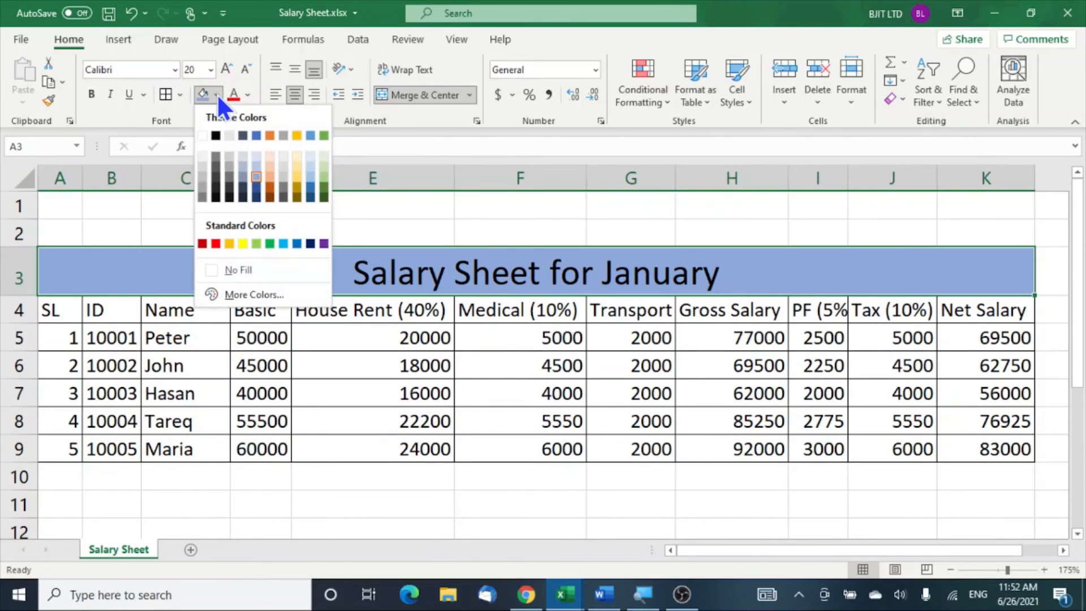
click(179, 95)
click(178, 297)
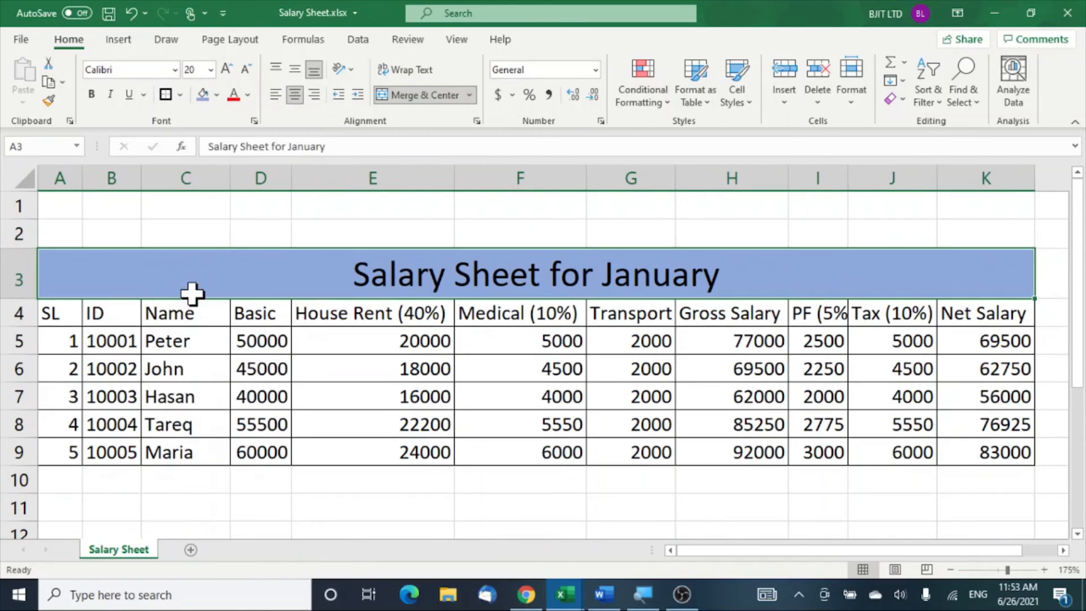
click(700, 401)
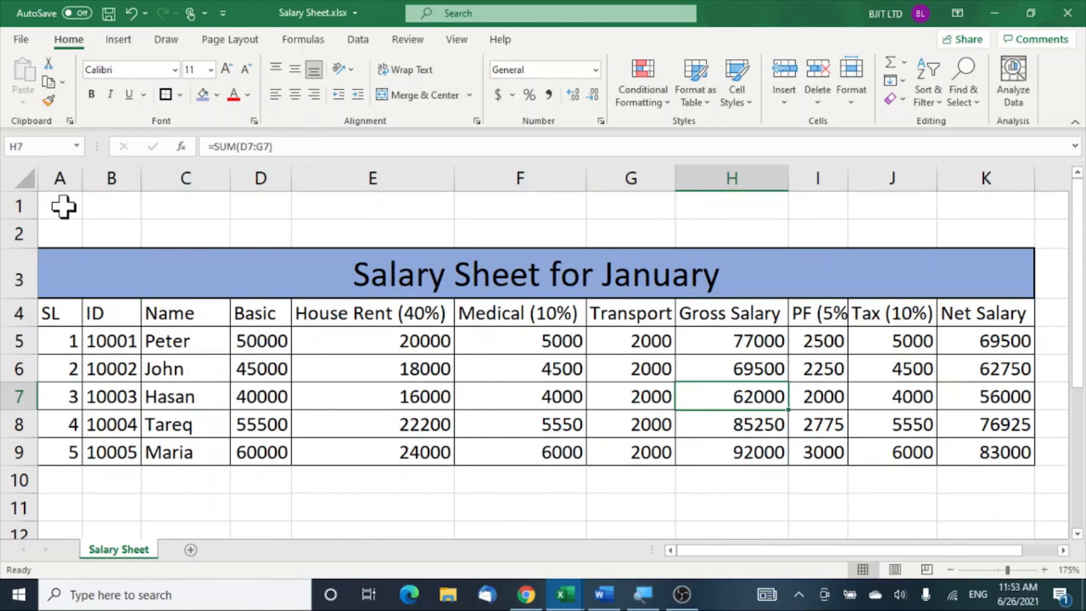
Insert a blank column before column A and narrow it to a slim margin beside the table
click(61, 177)
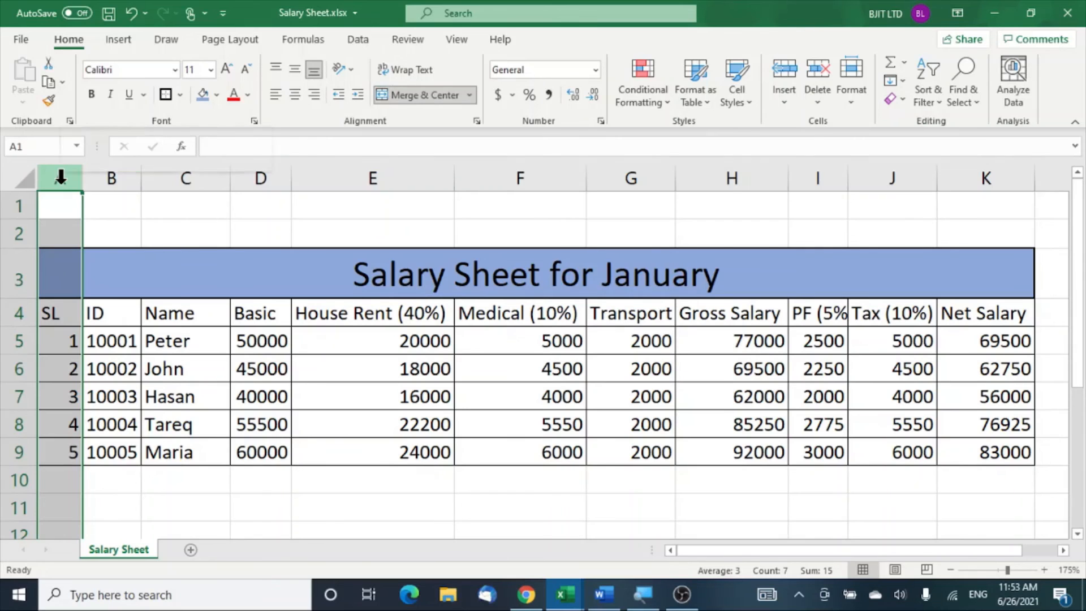
right_click(60, 177)
click(100, 318)
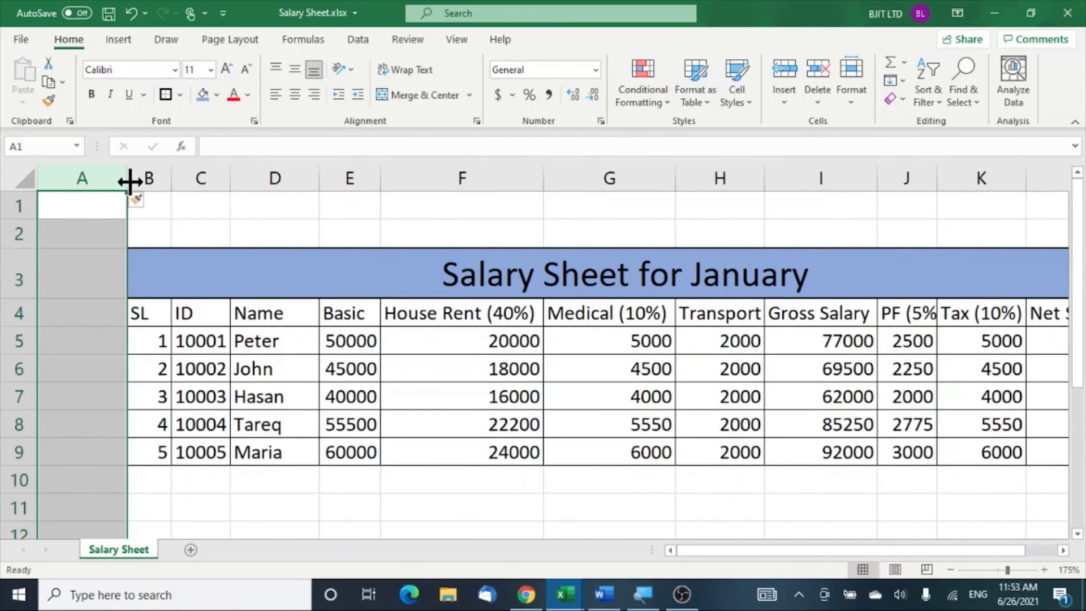
drag(130, 181, 57, 178)
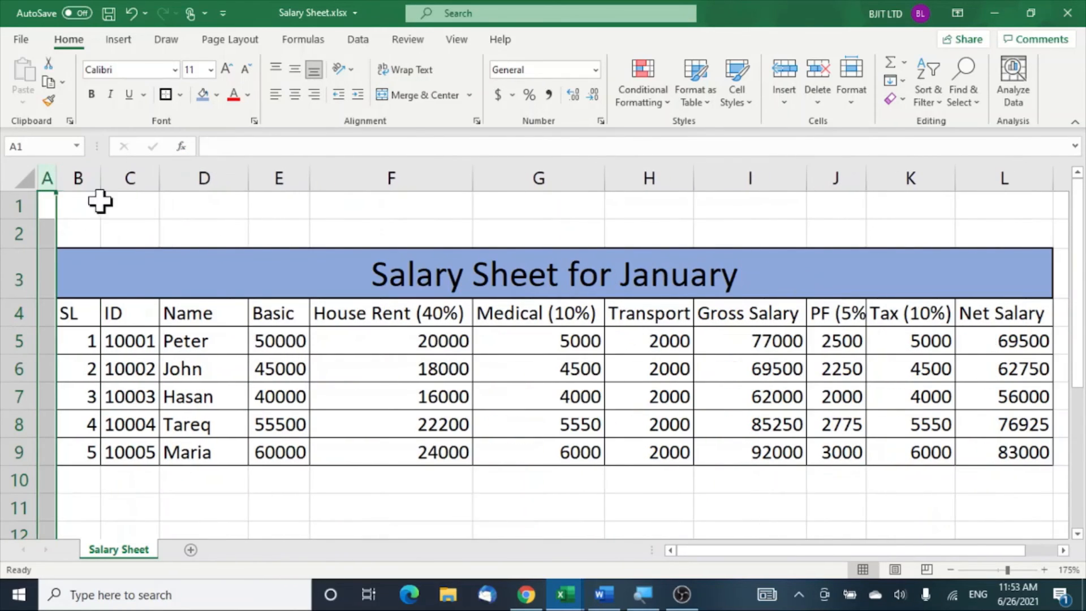
click(528, 416)
Apply a thick outside border around the whole salary table, B3:L9, including the title
click(104, 310)
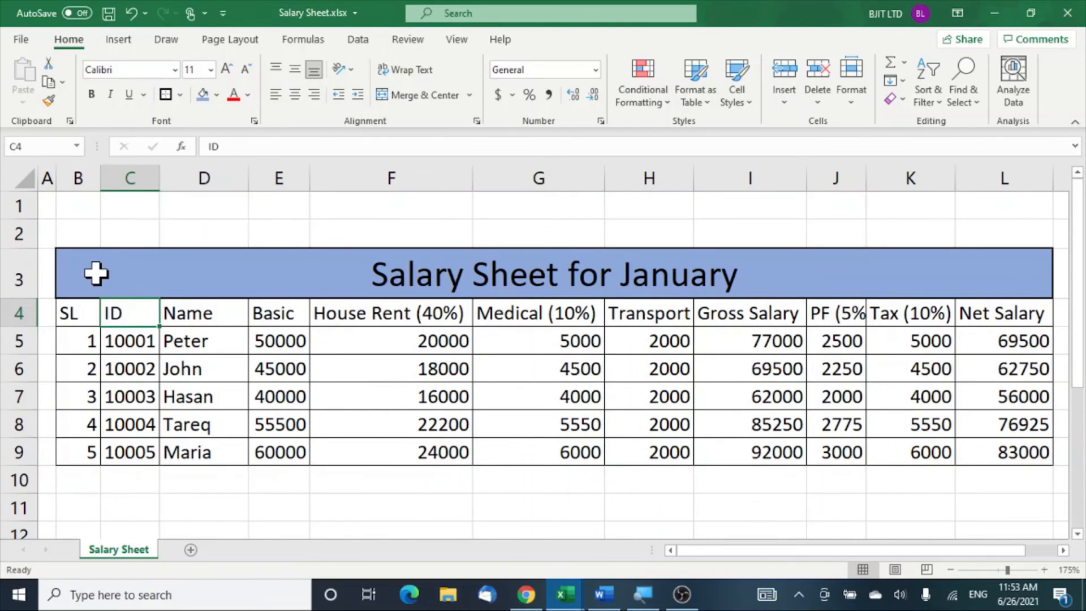
drag(95, 274, 800, 449)
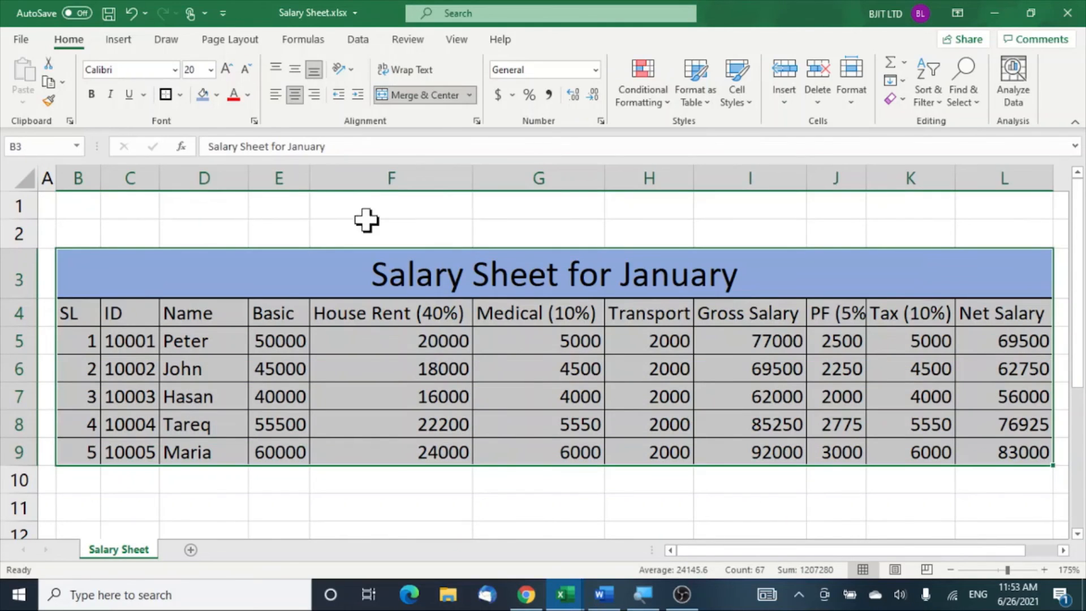
click(165, 94)
click(527, 485)
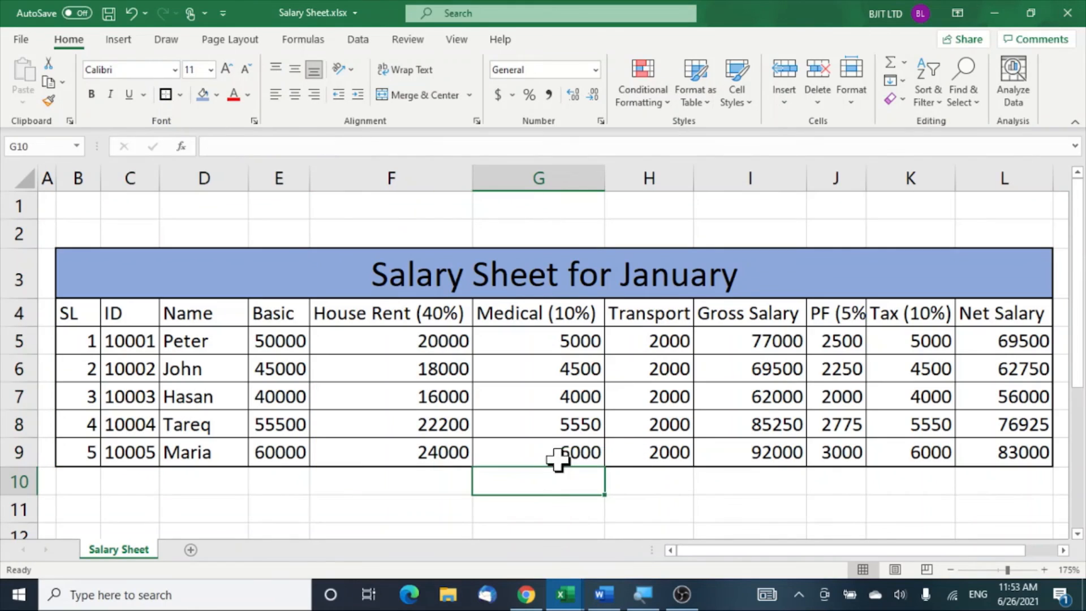
Make the column headers in B4:L4 bold
drag(66, 315, 975, 312)
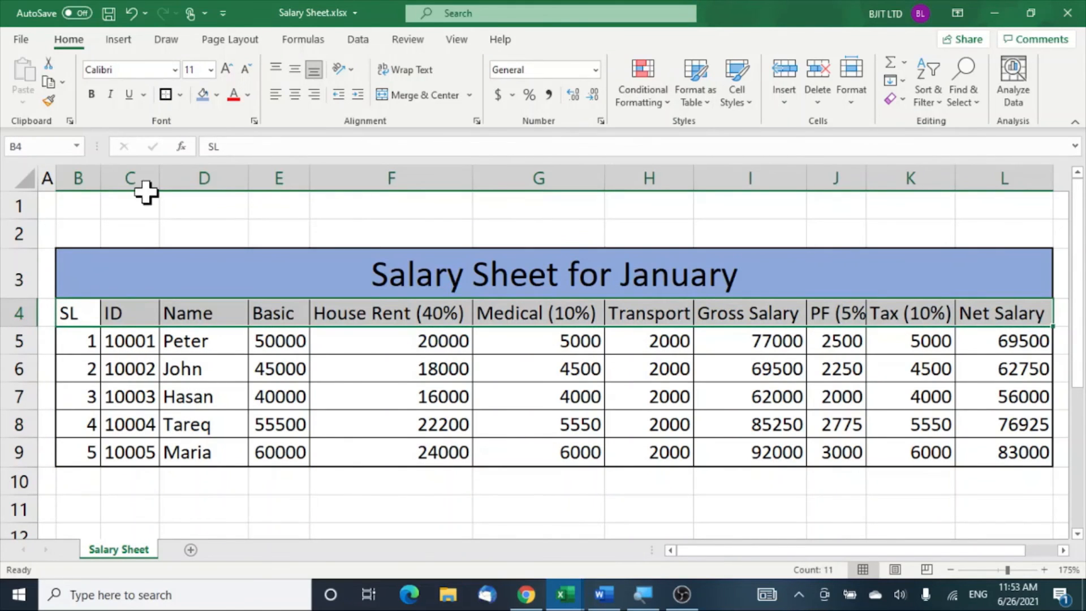
click(91, 95)
click(412, 365)
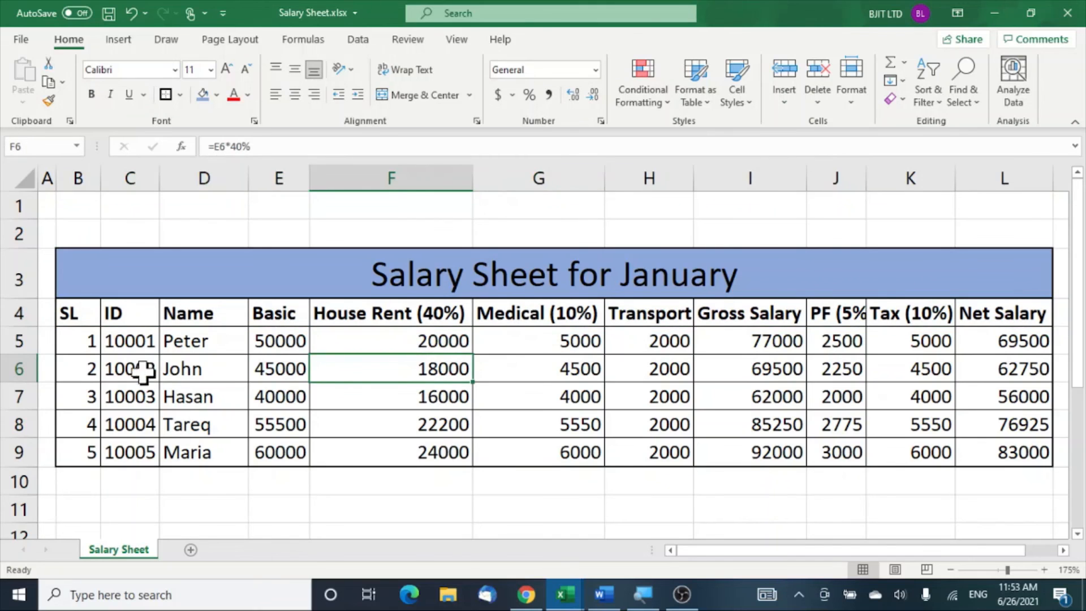
Center the SL header and serial numbers in B4:B9 horizontally
scroll(665, 490, up, 1)
scroll(664, 491, down, 1)
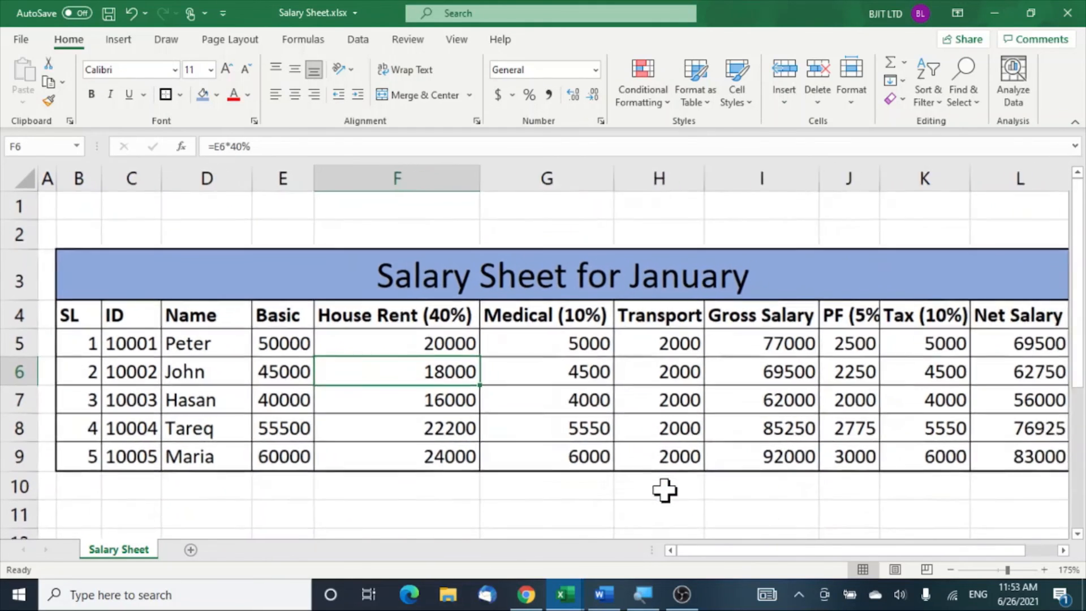
scroll(665, 491, down, 1)
click(563, 496)
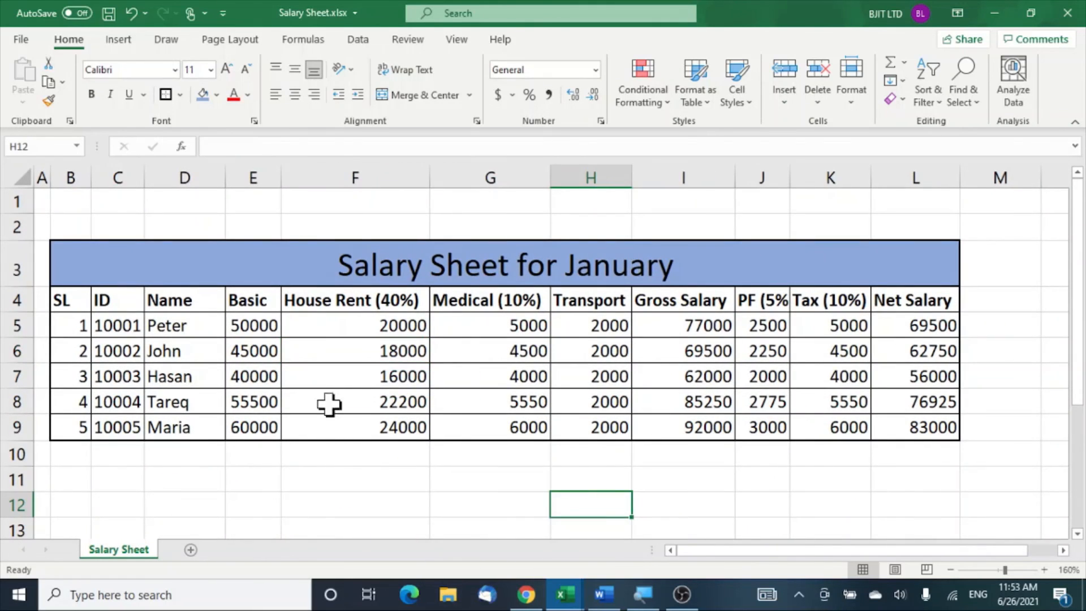
drag(69, 304, 77, 422)
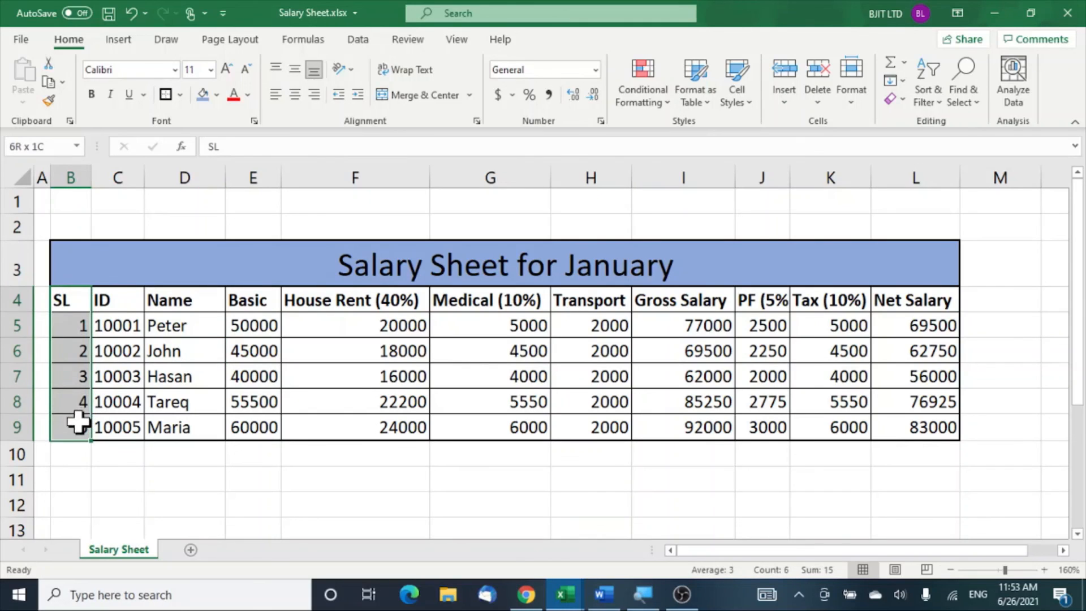
click(295, 97)
click(428, 461)
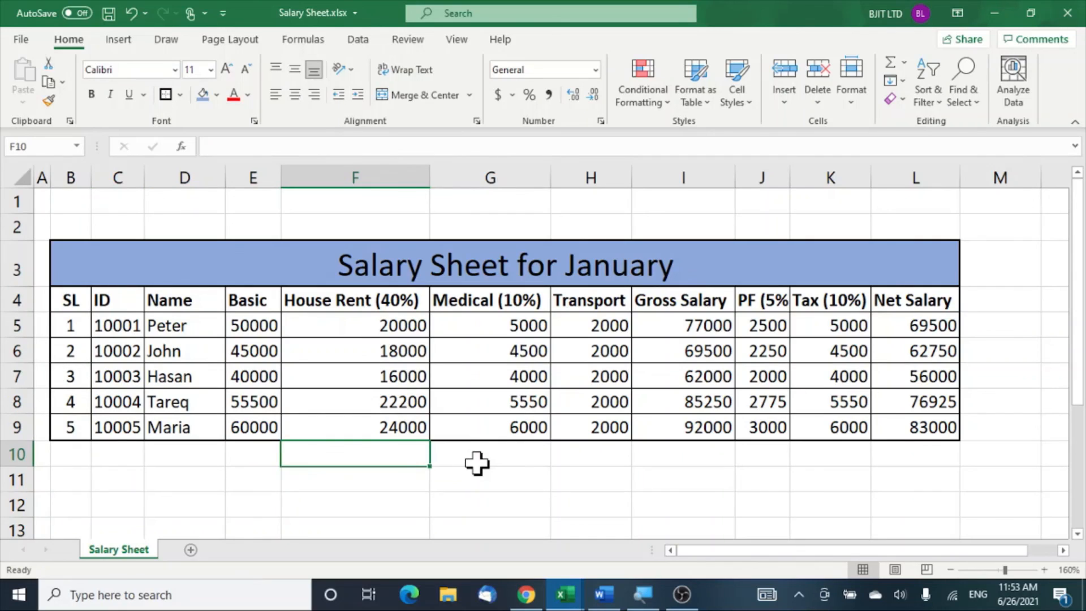
Center the remaining headers and employee data in C4:L9 horizontally
drag(126, 304, 900, 425)
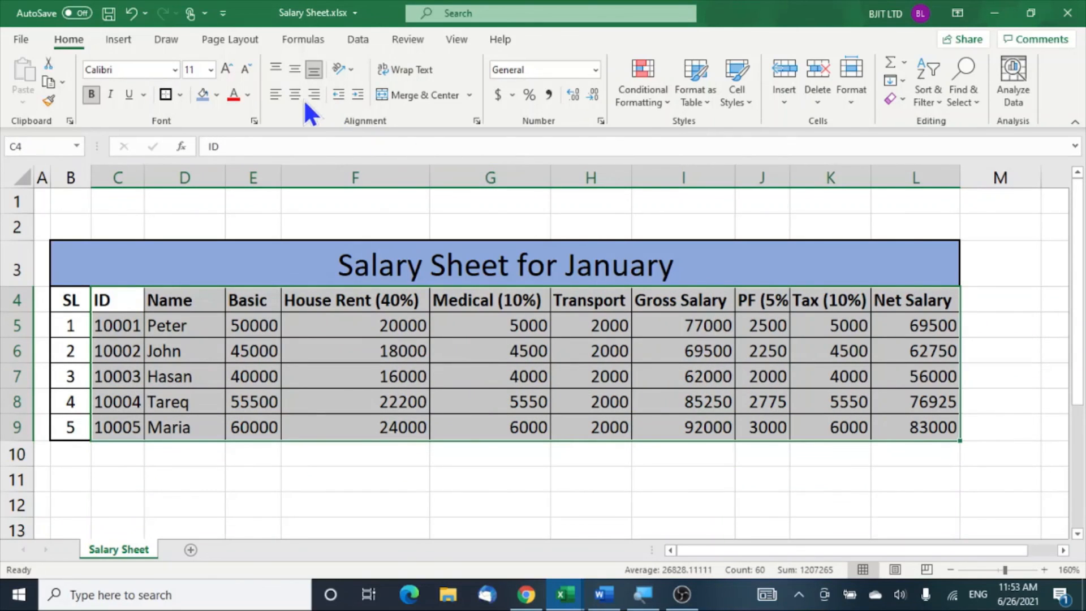
click(293, 94)
click(652, 503)
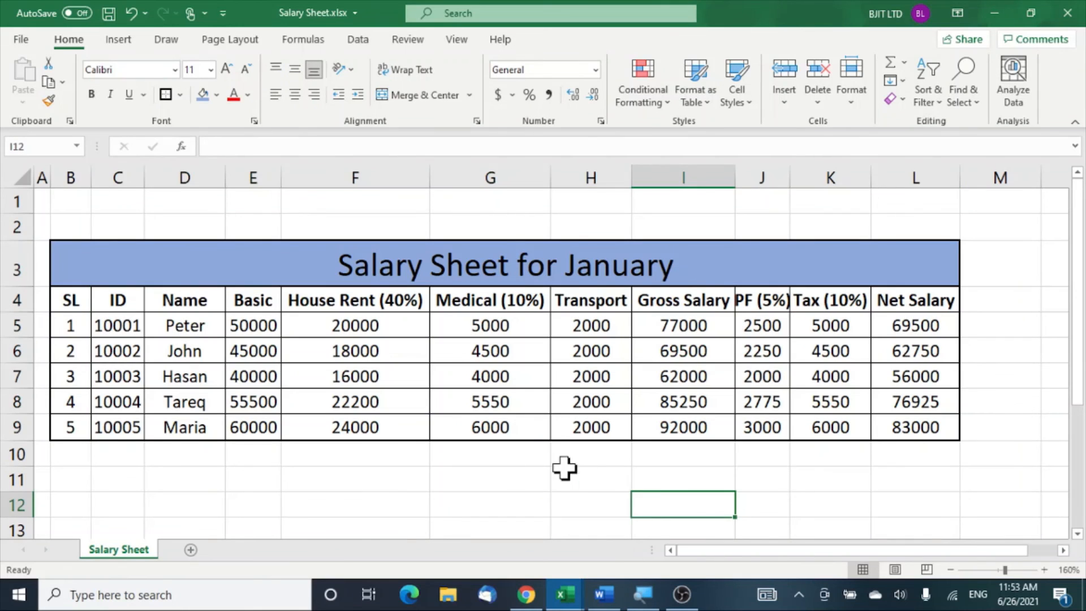
click(490, 454)
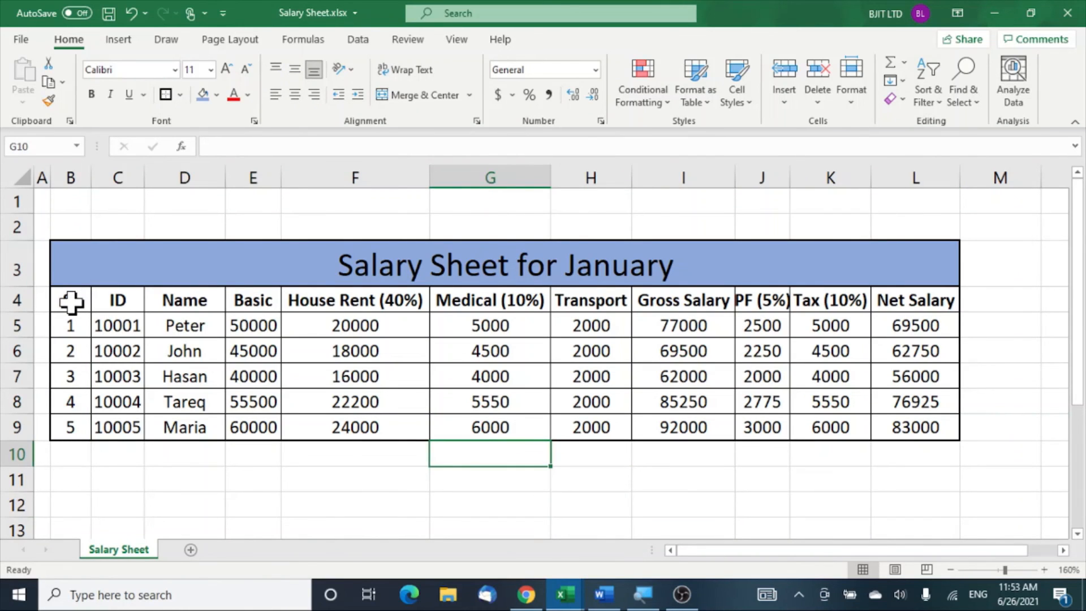
Apply a thick outside border around the header row B4:L4
drag(69, 301, 905, 297)
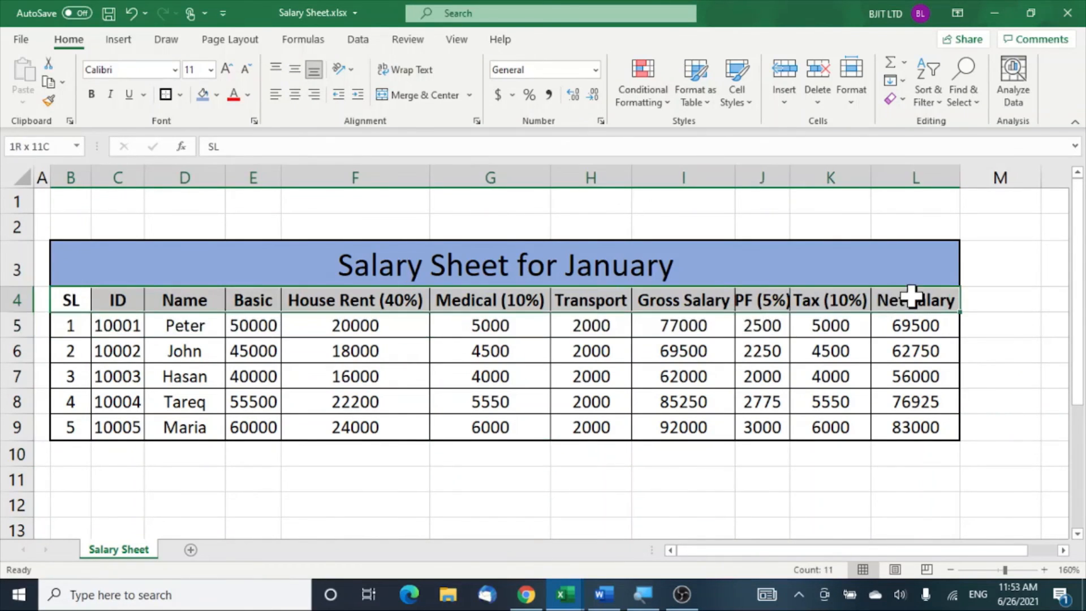
click(165, 94)
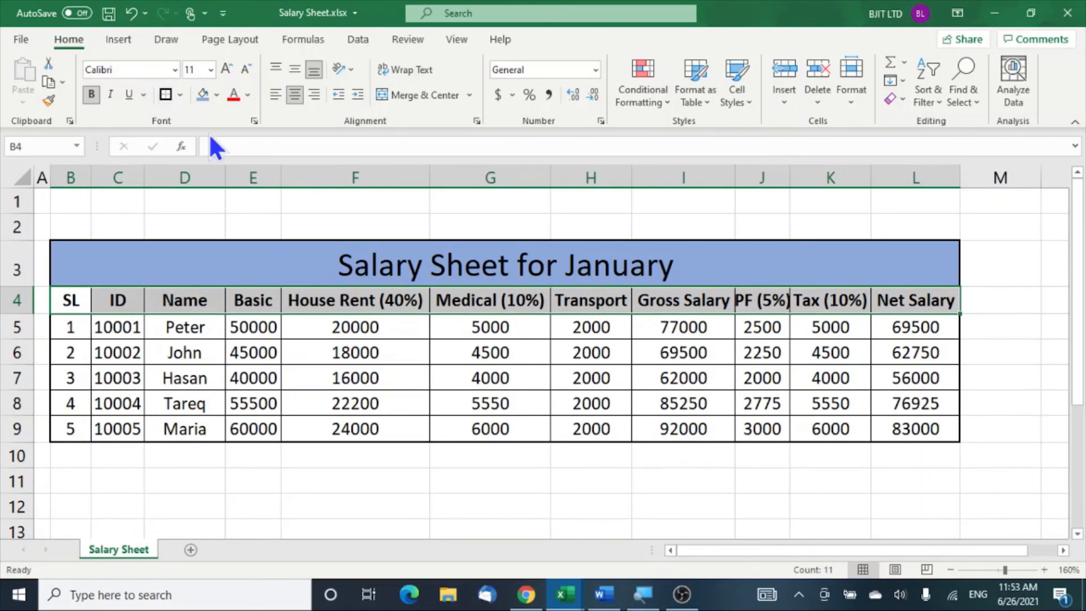
click(511, 448)
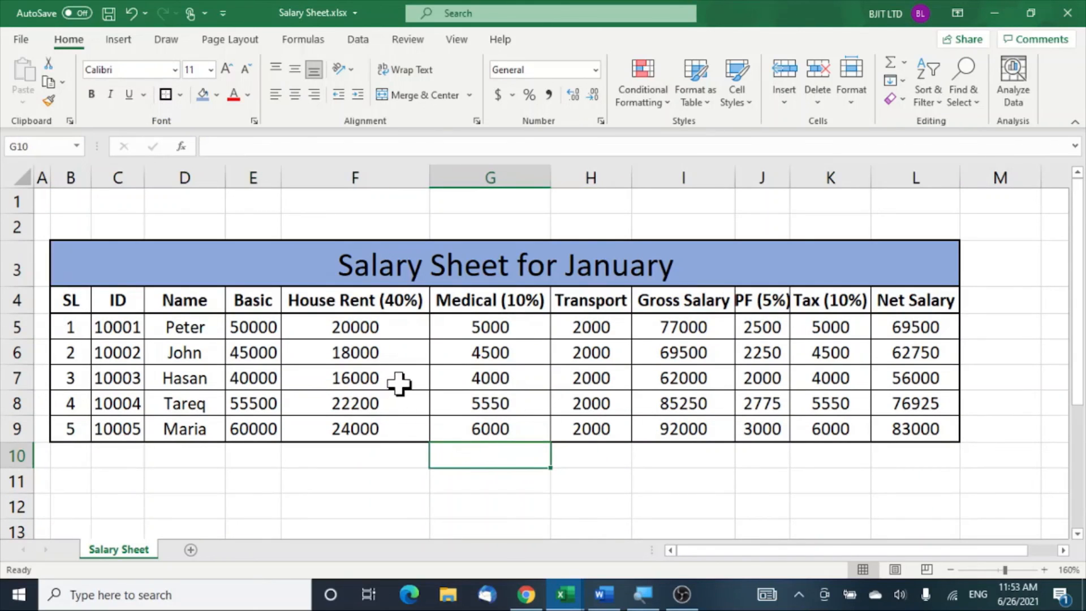
click(699, 503)
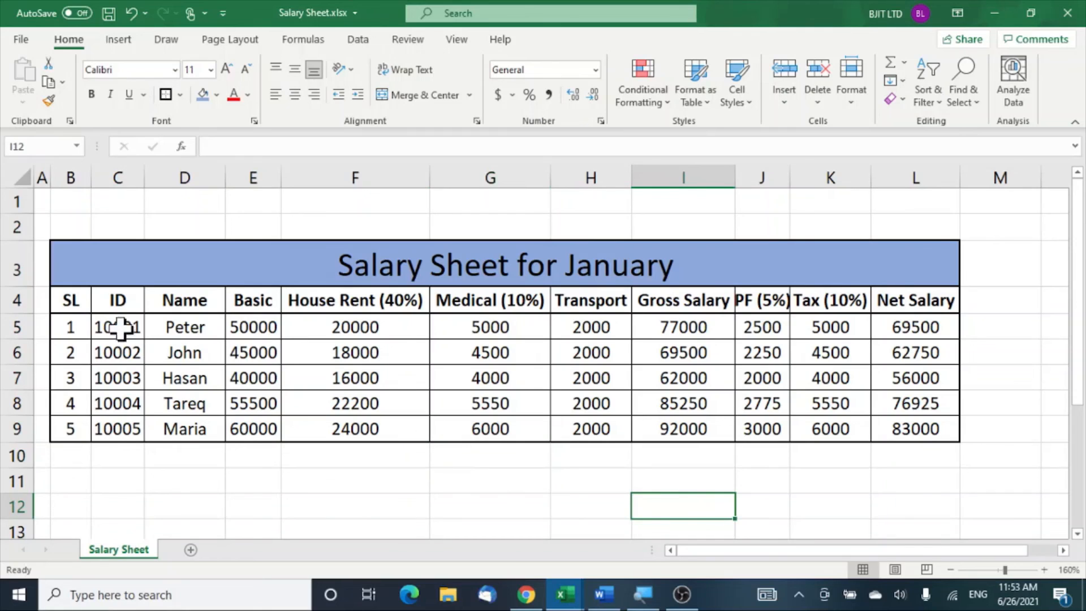
Fill the header row B4:L4 with the lightest blue theme colour and save the workbook
drag(66, 303, 900, 300)
click(216, 94)
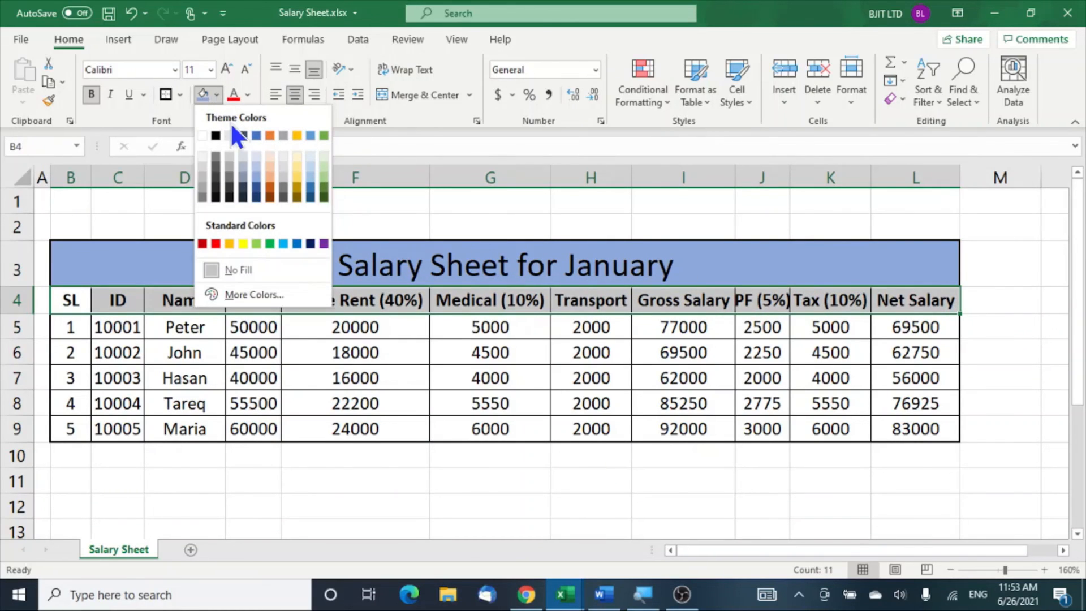
click(256, 158)
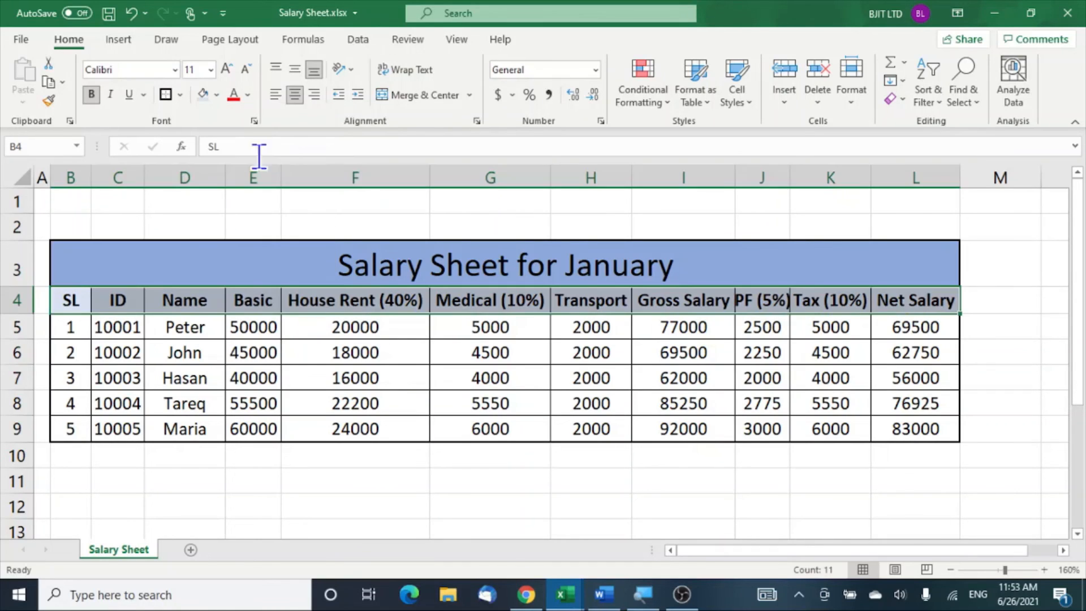
click(848, 469)
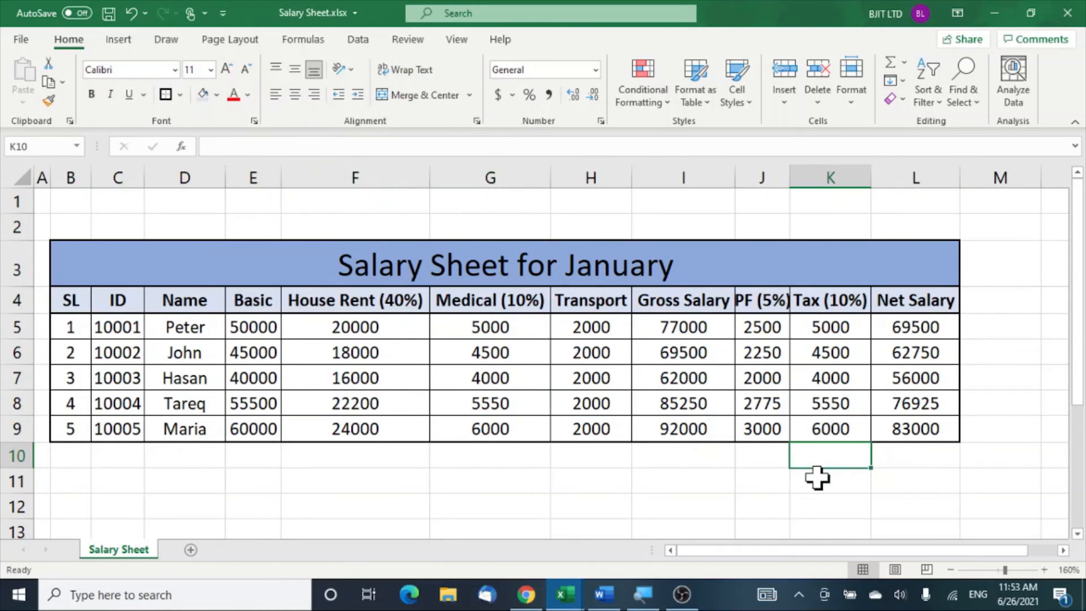
key(ctrl+s)
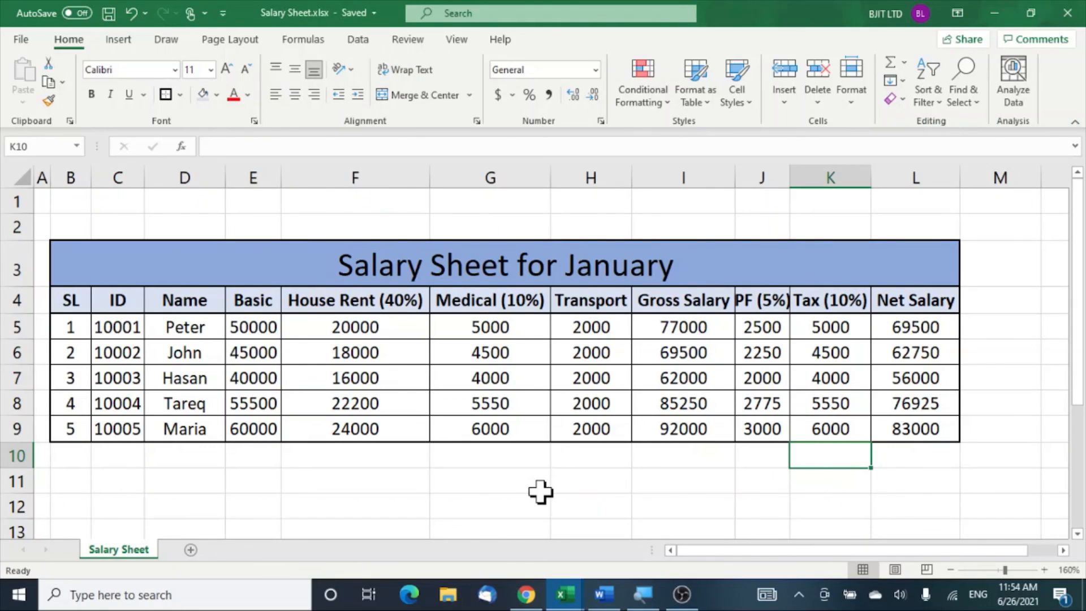
click(556, 490)
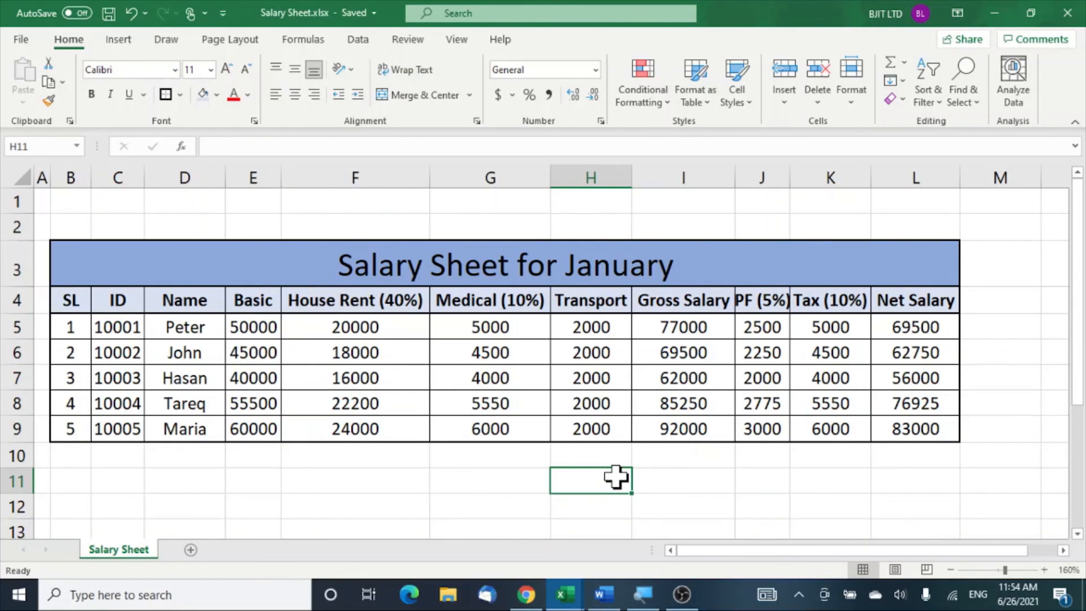